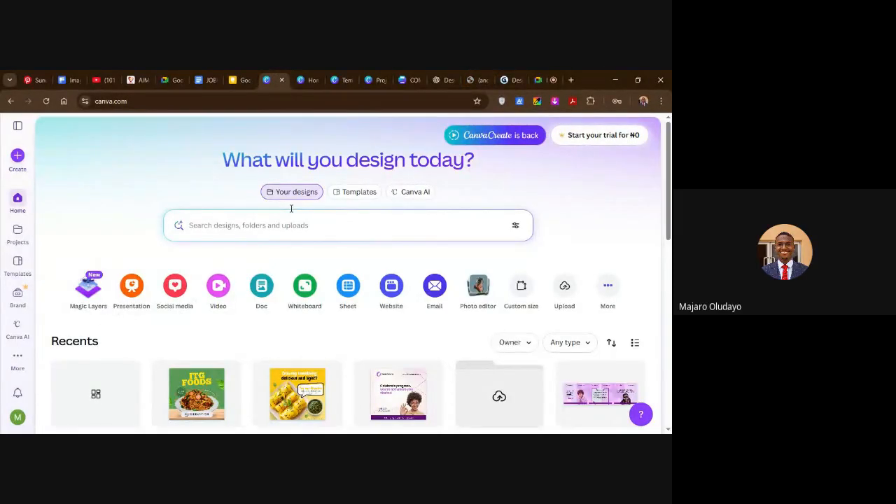
{"action": "left_click", "coordinate": [20, 126]}
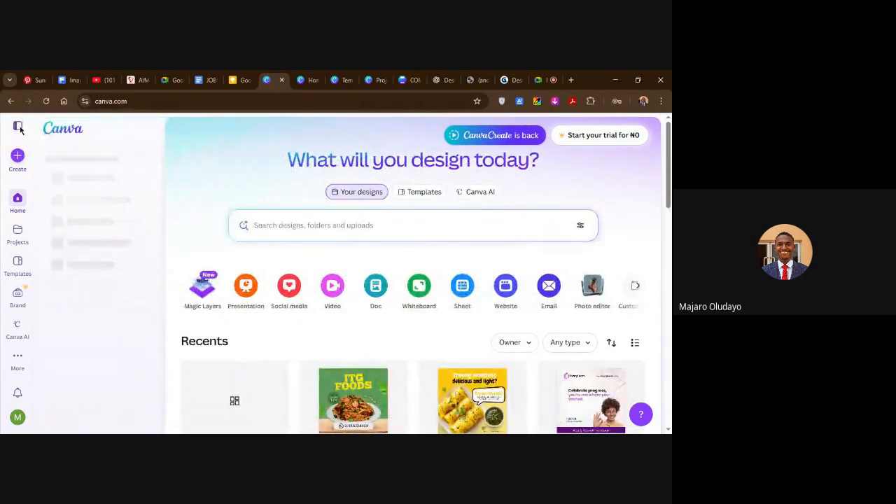
{"action": "left_click", "coordinate": [18, 127]}
{"action": "left_click", "coordinate": [18, 129]}
{"action": "left_click", "coordinate": [18, 128]}
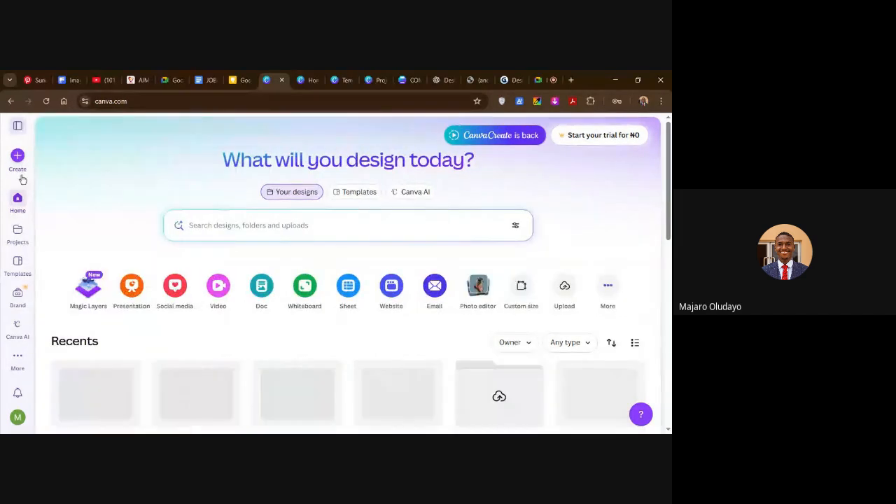
Open the projects page and look through the recent items, folders and designs.
{"action": "left_click", "coordinate": [18, 234]}
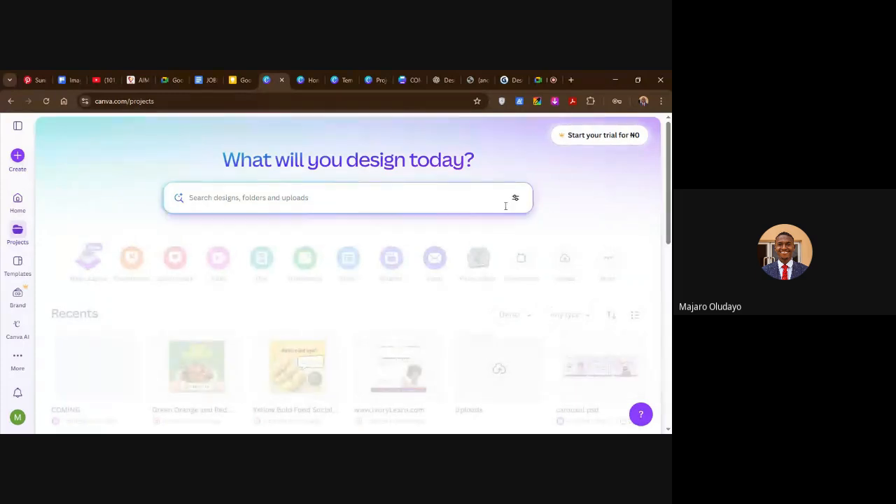
{"action": "scroll", "coordinate": [192, 316], "scroll_direction": "down", "scroll_amount": 3}
{"action": "scroll", "coordinate": [280, 308], "scroll_direction": "up", "scroll_amount": 3}
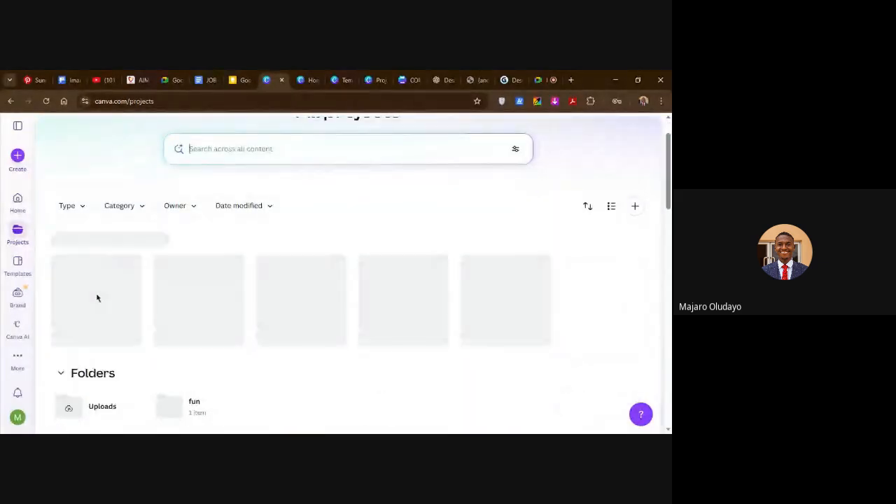
{"action": "scroll", "coordinate": [98, 299], "scroll_direction": "down", "scroll_amount": 1}
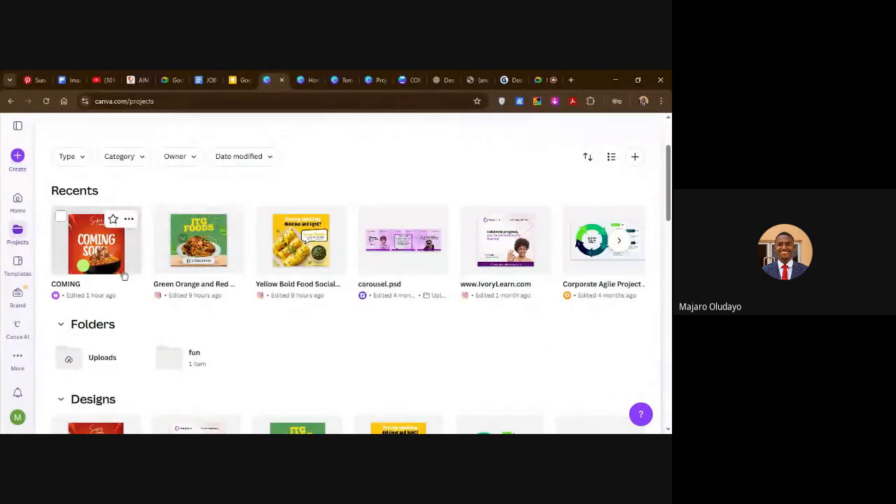
{"action": "scroll", "coordinate": [133, 252], "scroll_direction": "down", "scroll_amount": 3}
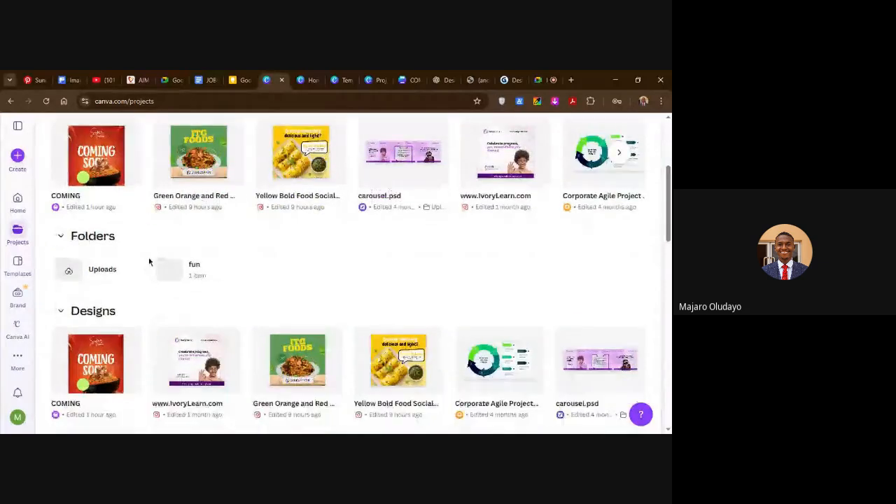
Search the template library for "food brand flyer".
{"action": "left_click", "coordinate": [17, 264]}
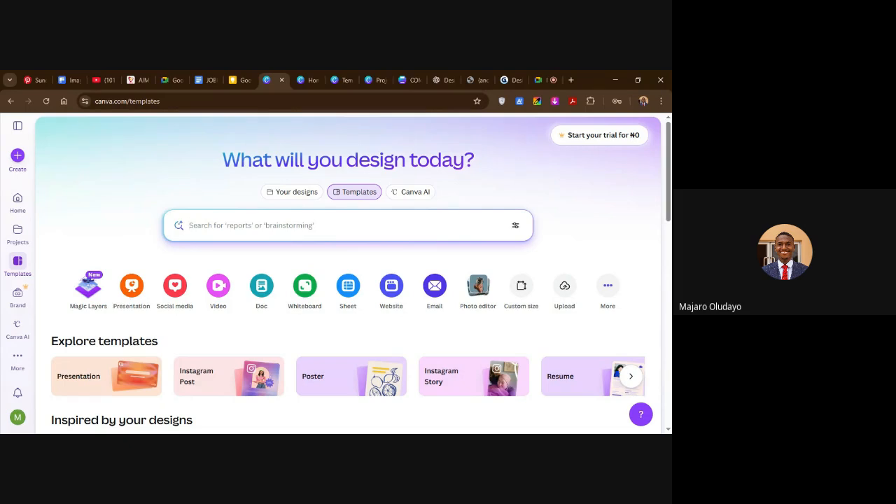
{"action": "left_click", "coordinate": [237, 257]}
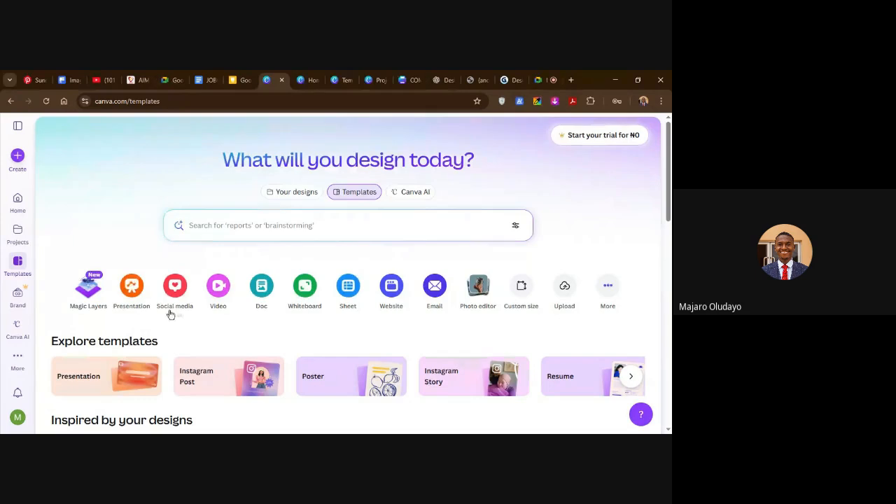
{"action": "left_click", "coordinate": [230, 225]}
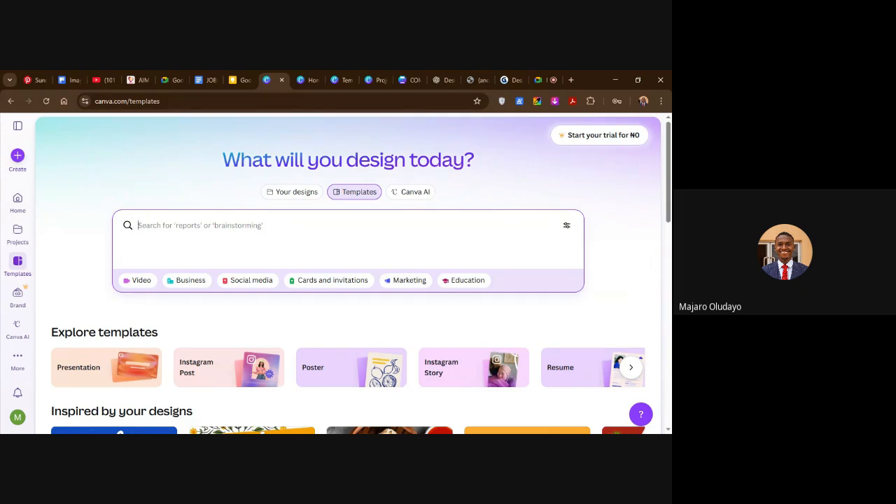
{"action": "type", "text": "food"}
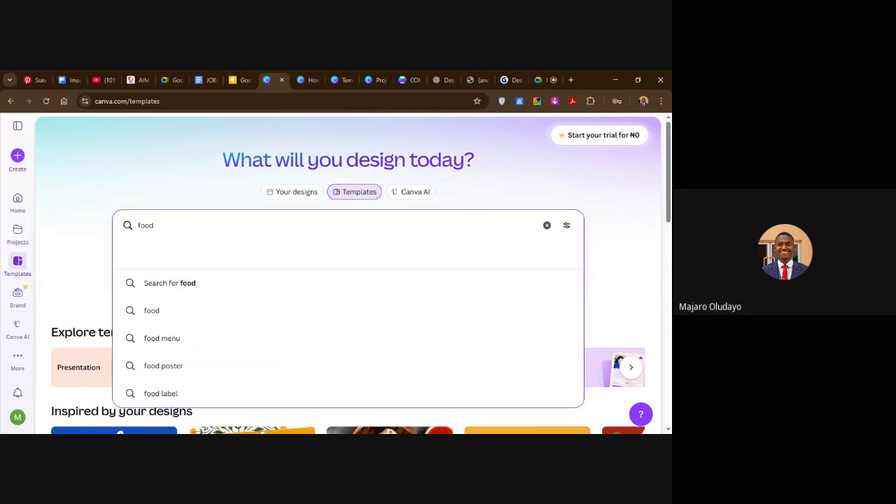
{"action": "type", "text": " brand"}
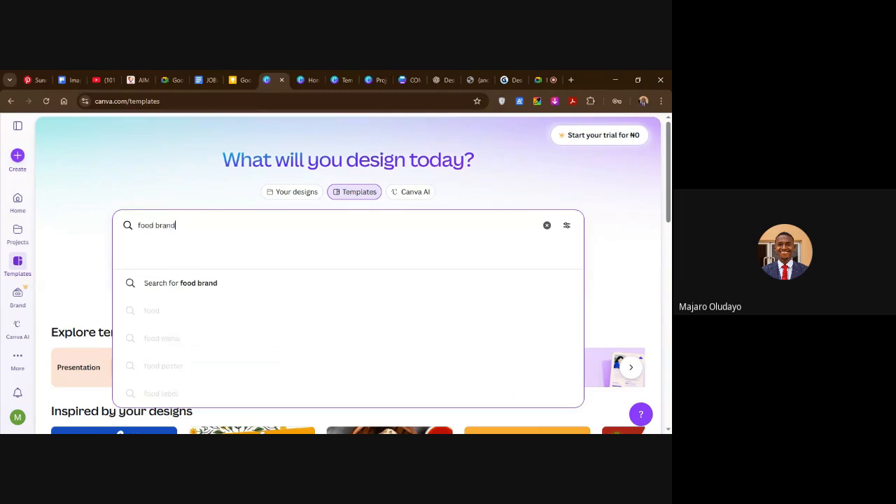
{"action": "type", "text": " flyer"}
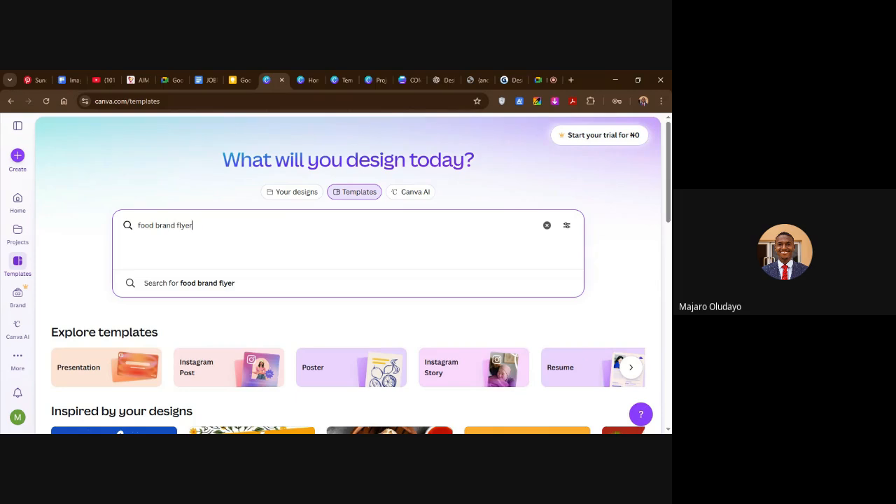
{"action": "key", "text": "Return"}
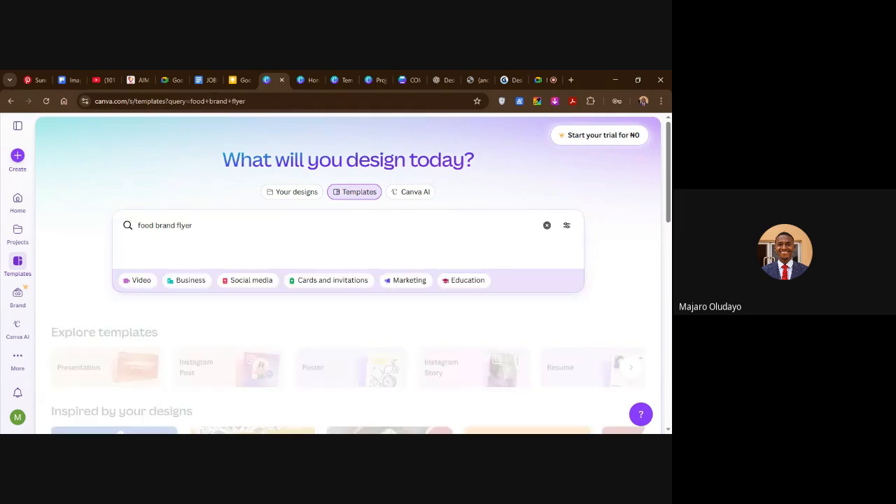
Open the orange and yellow Crispy Fried Chicken food flyer template for customizing.
{"action": "scroll", "coordinate": [312, 250], "scroll_direction": "down", "scroll_amount": 1}
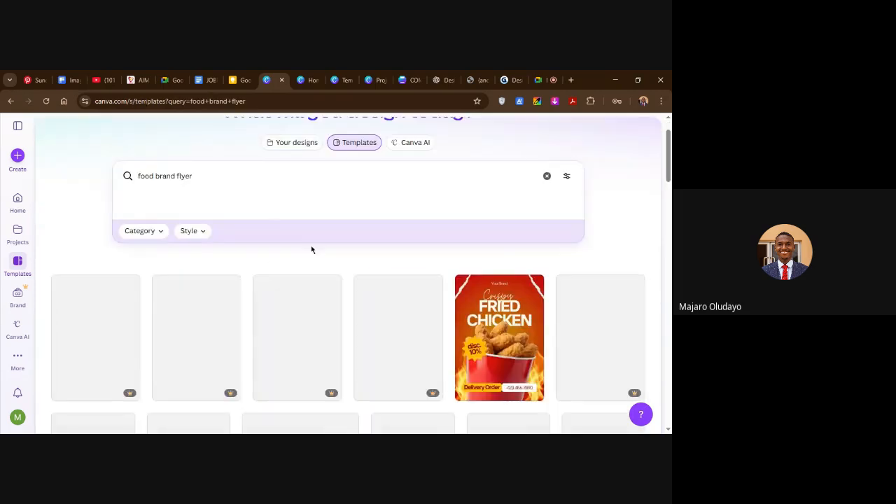
{"action": "scroll", "coordinate": [313, 250], "scroll_direction": "down", "scroll_amount": 1}
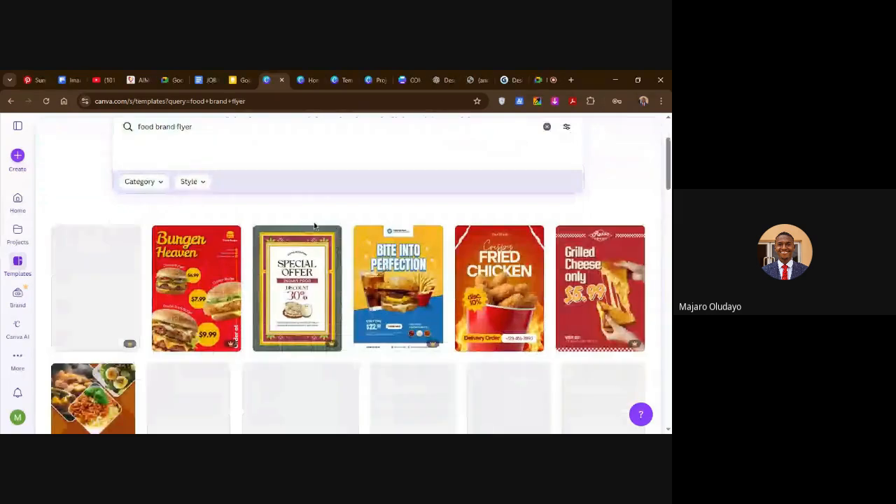
{"action": "left_click", "coordinate": [500, 293]}
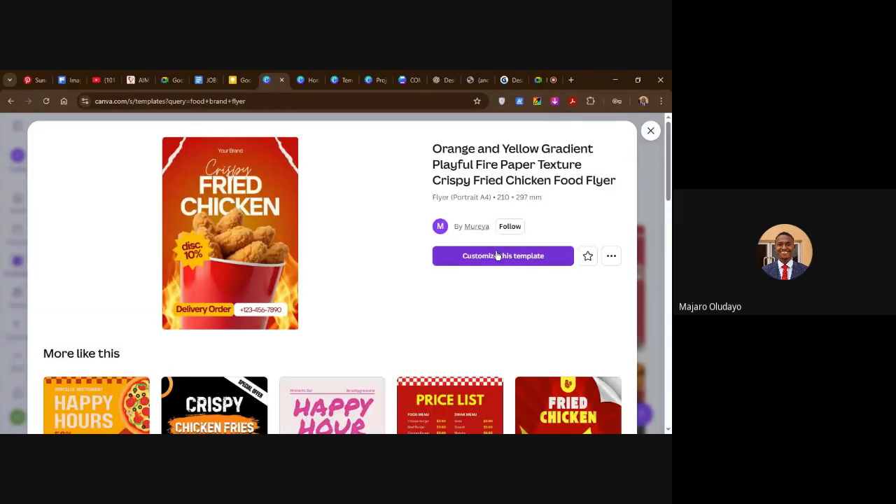
{"action": "left_click", "coordinate": [508, 257]}
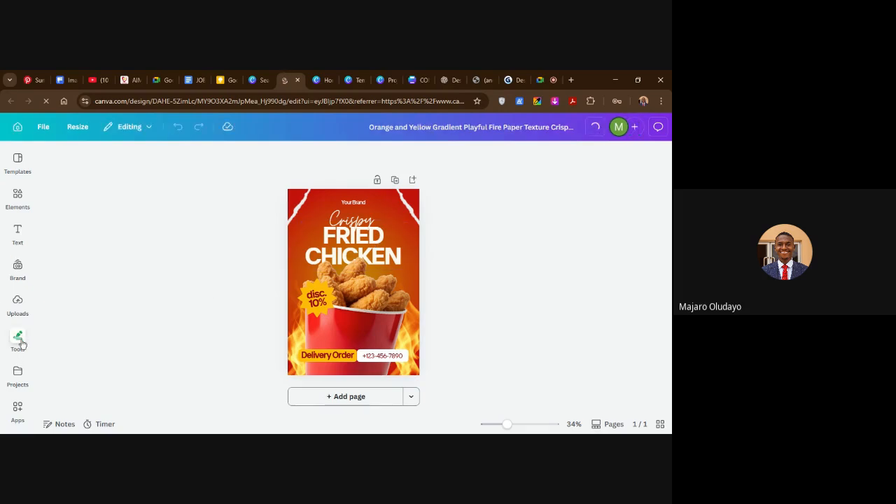
Look through the editor's drawing tools, uploaded images, element categories and text styles.
{"action": "left_click", "coordinate": [18, 339]}
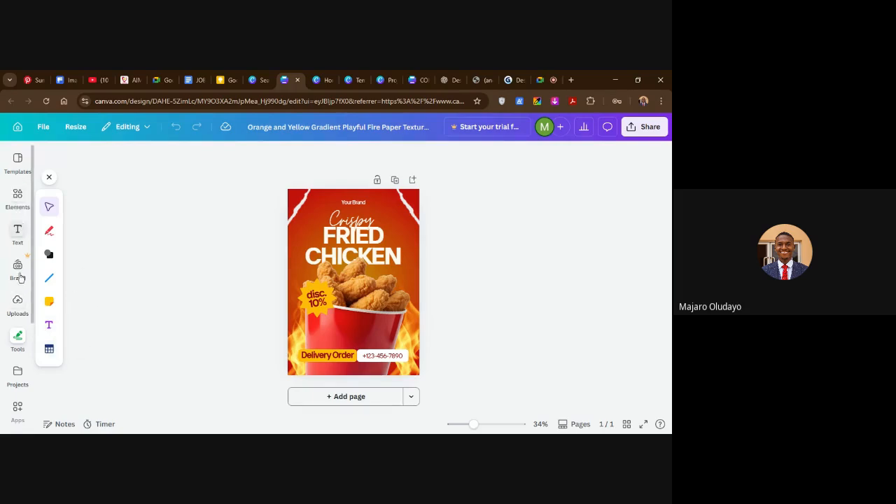
{"action": "left_click", "coordinate": [18, 307]}
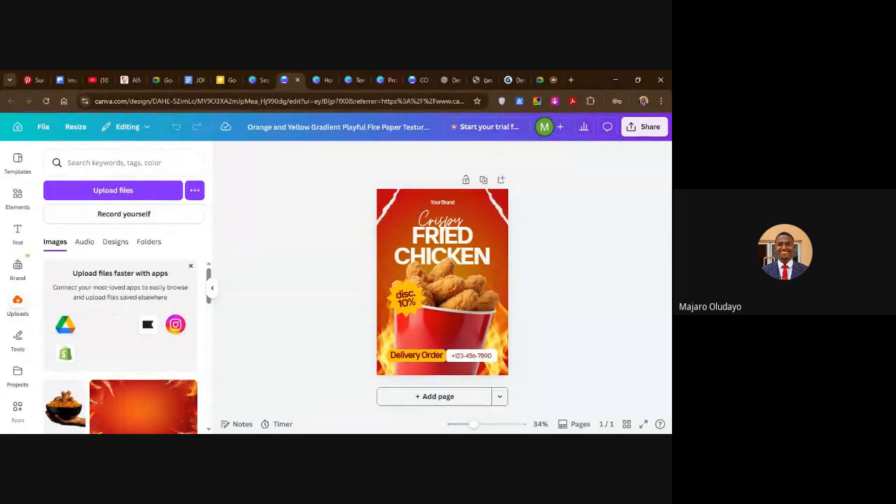
{"action": "left_click", "coordinate": [18, 199]}
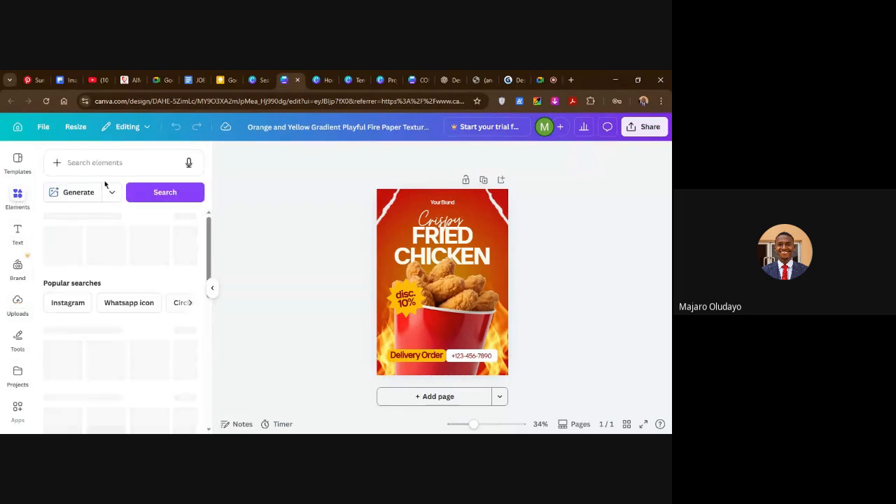
{"action": "scroll", "coordinate": [102, 319], "scroll_direction": "down", "scroll_amount": 3}
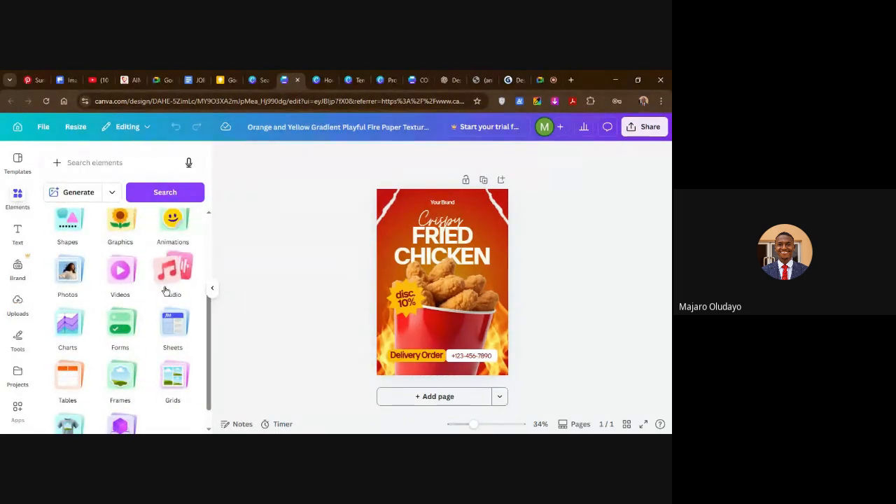
{"action": "left_click", "coordinate": [18, 235]}
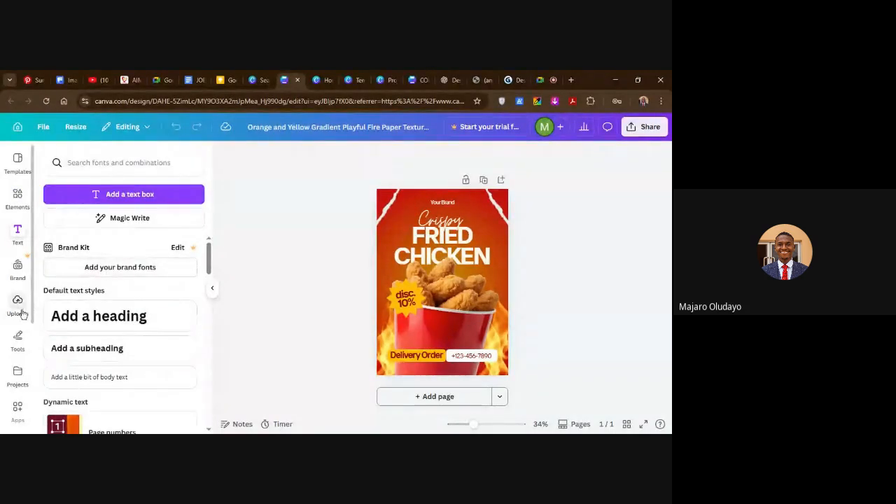
Replace the "Your Brand" text on the flyer with "Ivory Foods".
{"action": "left_click", "coordinate": [450, 205]}
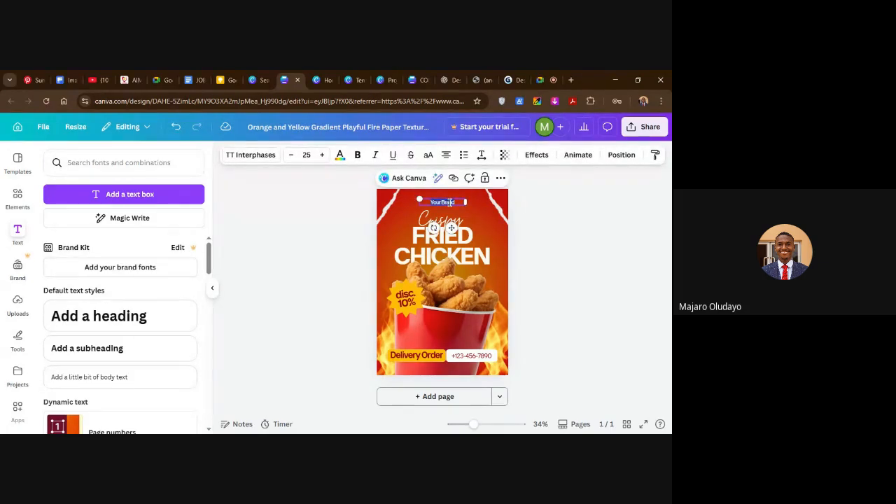
{"action": "key", "text": "BackSpace"}
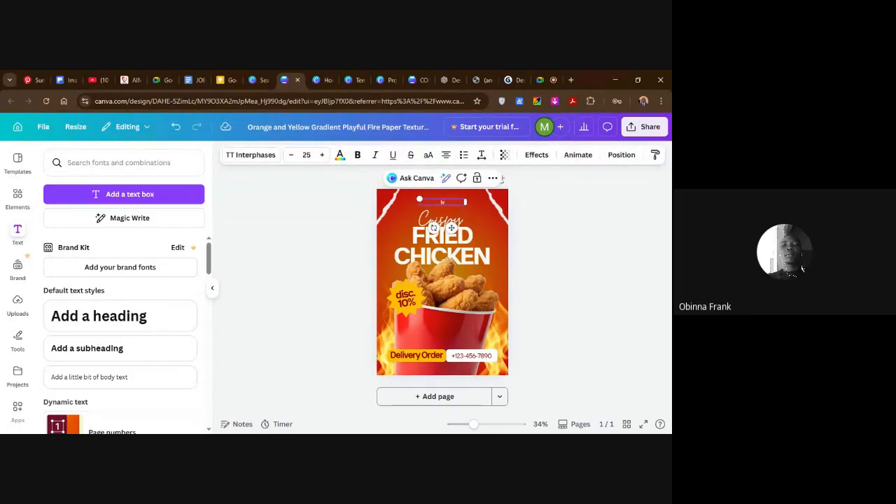
{"action": "type", "text": "Iyary"}
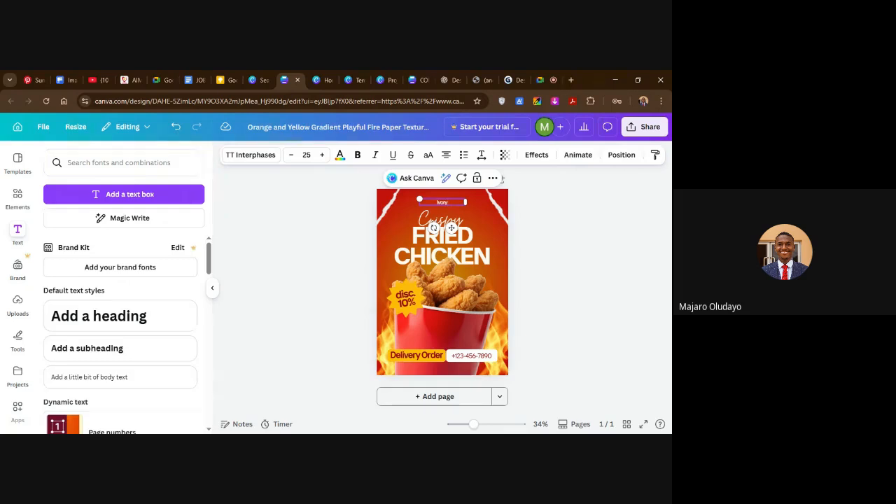
{"action": "type", "text": "Foods"}
{"action": "left_click", "coordinate": [564, 250]}
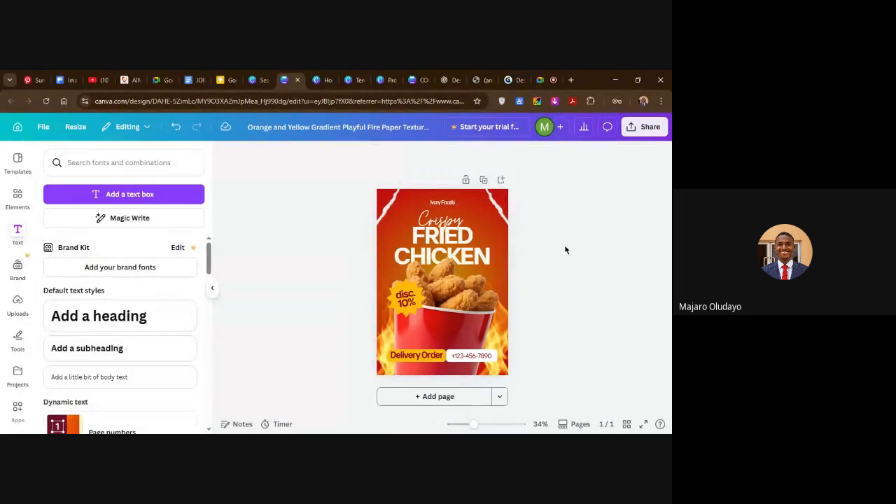
Replace the script word "Crispy" above the headline with "Smokey".
{"action": "double_click", "coordinate": [452, 229]}
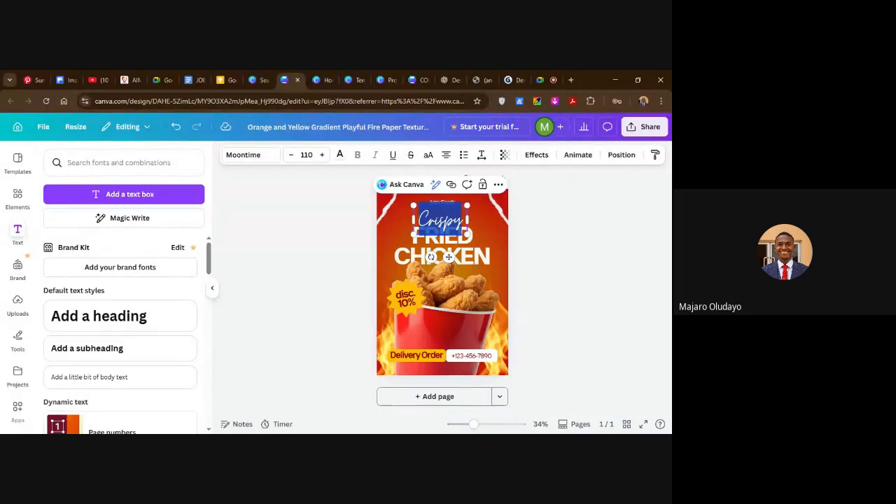
{"action": "type", "text": "Sm"}
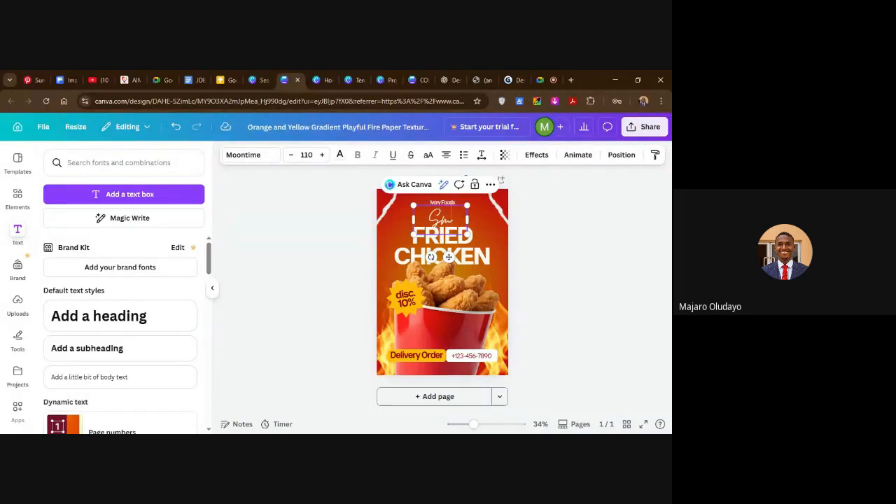
{"action": "type", "text": "okey"}
{"action": "left_click", "coordinate": [559, 248]}
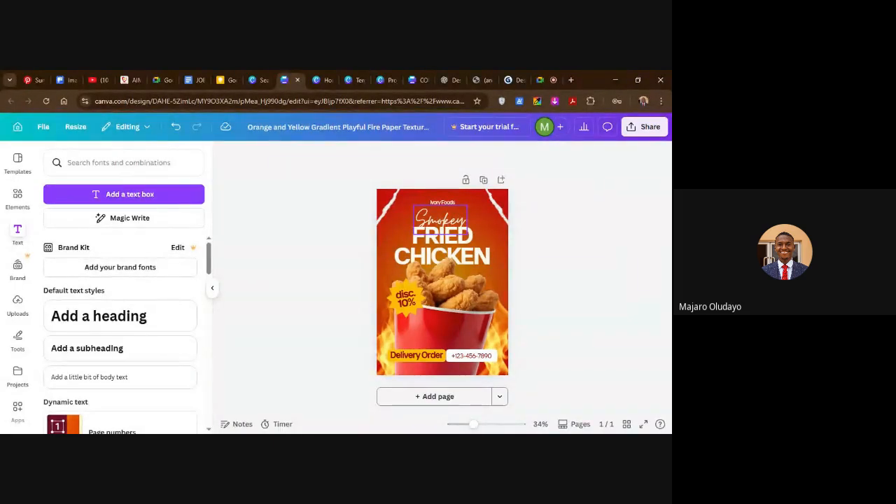
Replace the "FRIED CHICKEN" headline with "JOLLOF RICE" on two lines.
{"action": "left_click", "coordinate": [458, 228]}
{"action": "left_click", "coordinate": [537, 248]}
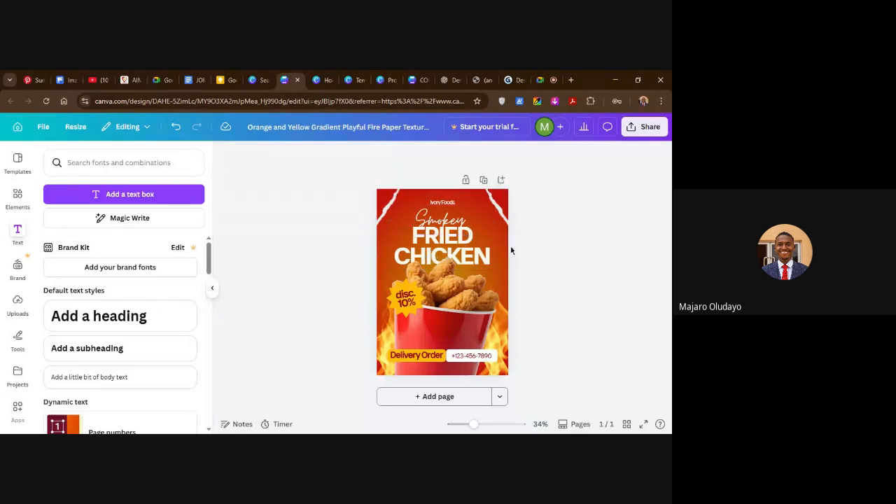
{"action": "left_click", "coordinate": [472, 242]}
{"action": "left_click", "coordinate": [470, 236]}
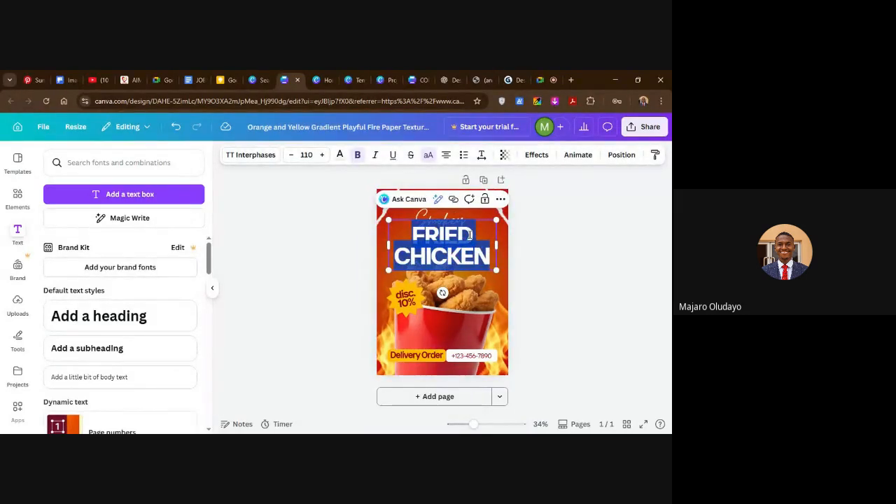
{"action": "type", "text": "JOLLOF"}
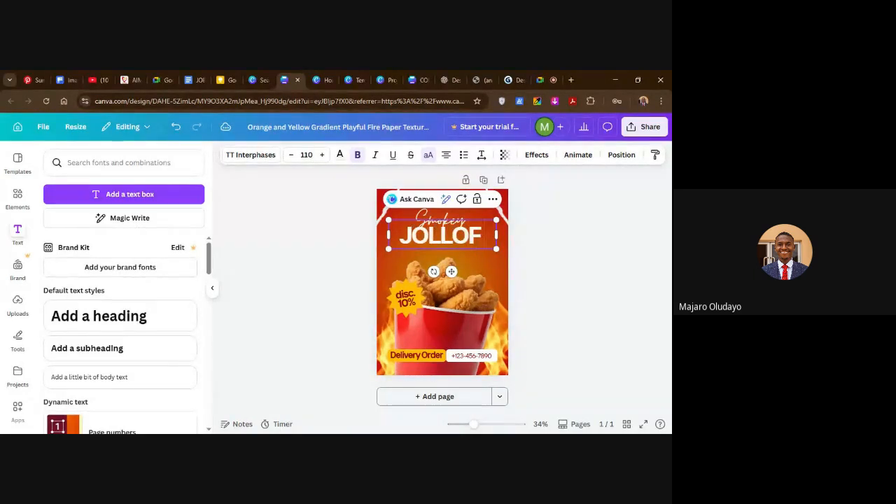
{"action": "key", "text": "Return"}
{"action": "type", "text": "RICE"}
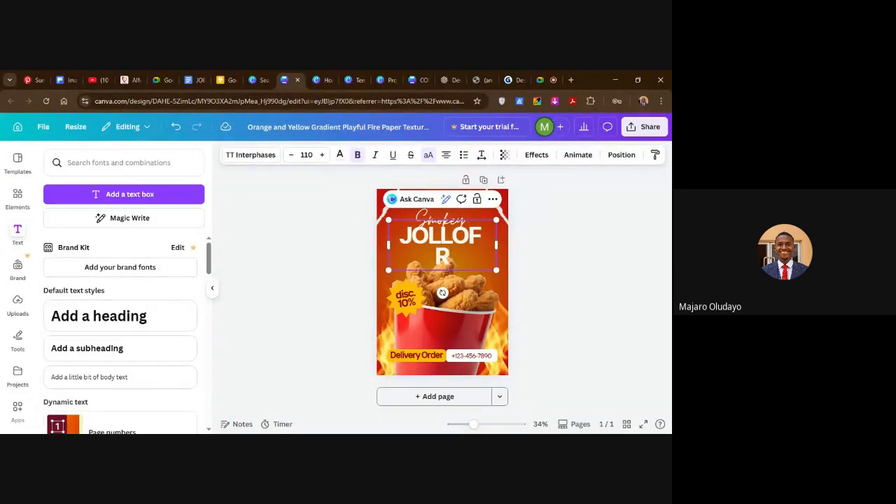
{"action": "left_click", "coordinate": [578, 262]}
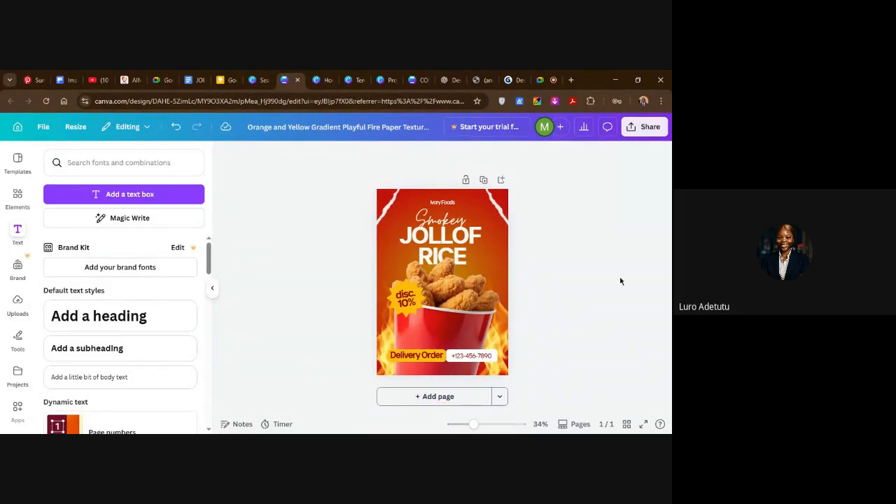
Delete the fried chicken bucket image from the flyer.
{"action": "left_click", "coordinate": [463, 310]}
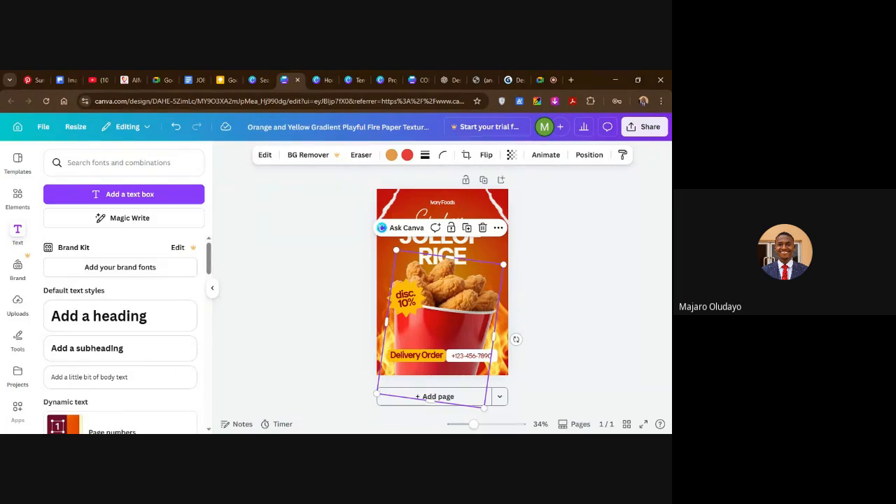
{"action": "left_click", "coordinate": [483, 228]}
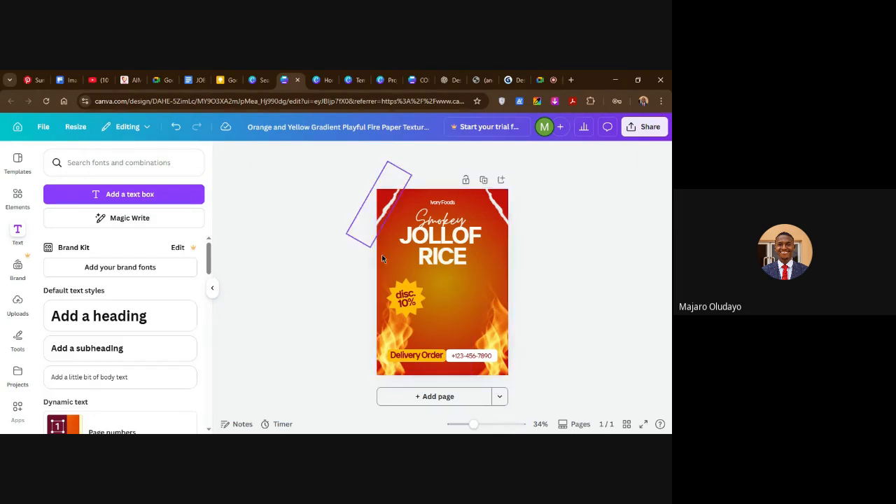
Search the design elements for "SMOKEY JOLLOF RICE".
{"action": "left_click", "coordinate": [17, 198]}
{"action": "left_click", "coordinate": [130, 162]}
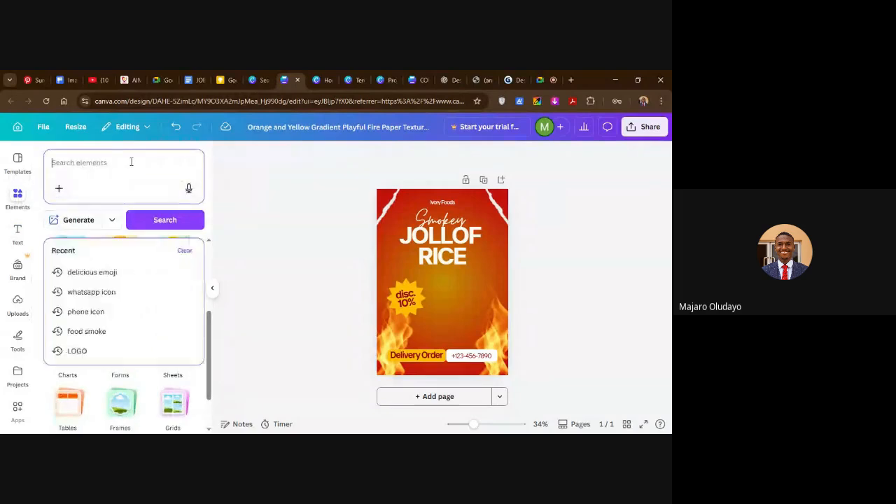
{"action": "type", "text": "x"}
{"action": "key", "text": "BackSpace"}
{"action": "type", "text": "SMO"}
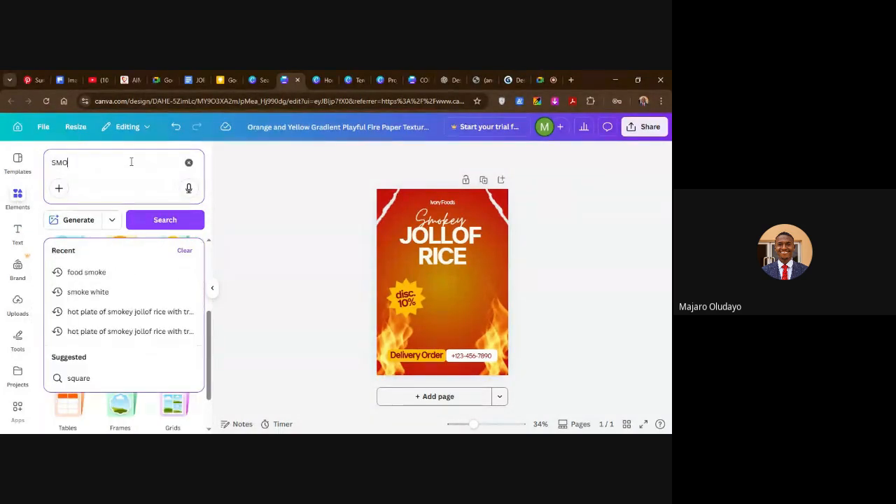
{"action": "type", "text": "KEY JOLLOF RICE"}
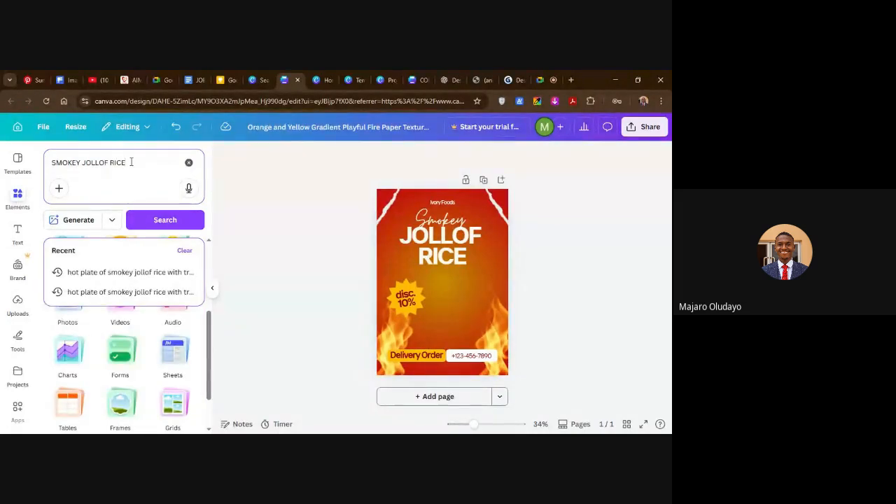
{"action": "key", "text": "Return"}
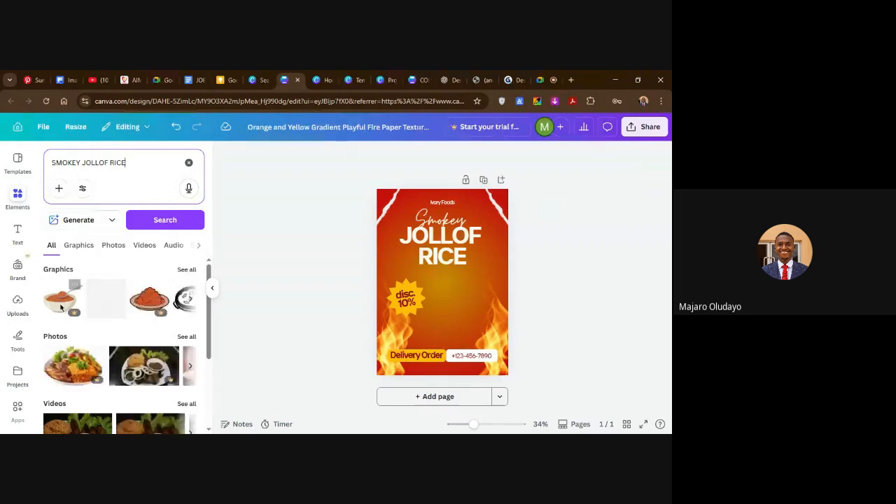
Browse the results and add the photo of a jollof rice plate with grilled chicken and plantain to the flyer.
{"action": "scroll", "coordinate": [61, 306], "scroll_direction": "down", "scroll_amount": 2}
{"action": "scroll", "coordinate": [70, 315], "scroll_direction": "up", "scroll_amount": 1}
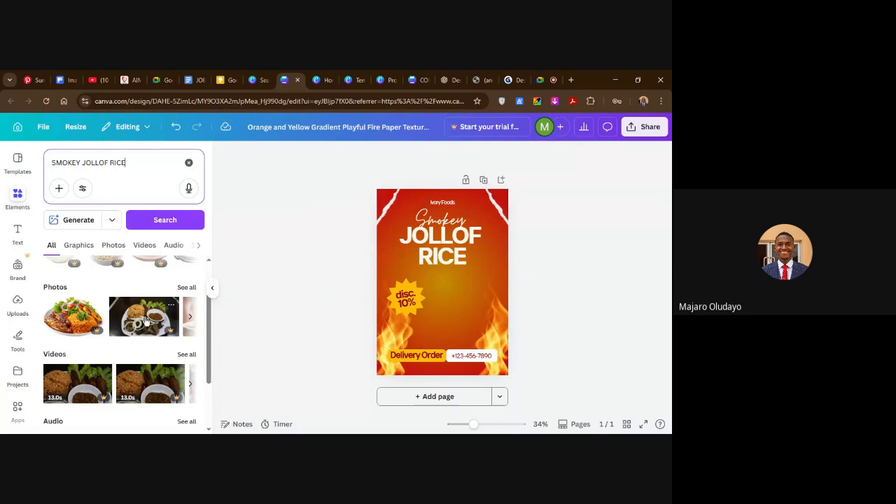
{"action": "scroll", "coordinate": [146, 321], "scroll_direction": "down", "scroll_amount": 1}
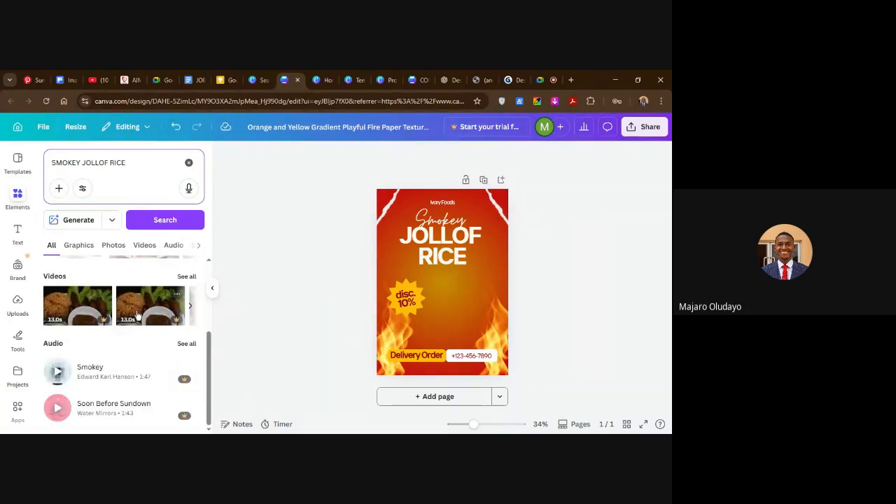
{"action": "scroll", "coordinate": [112, 318], "scroll_direction": "up", "scroll_amount": 1}
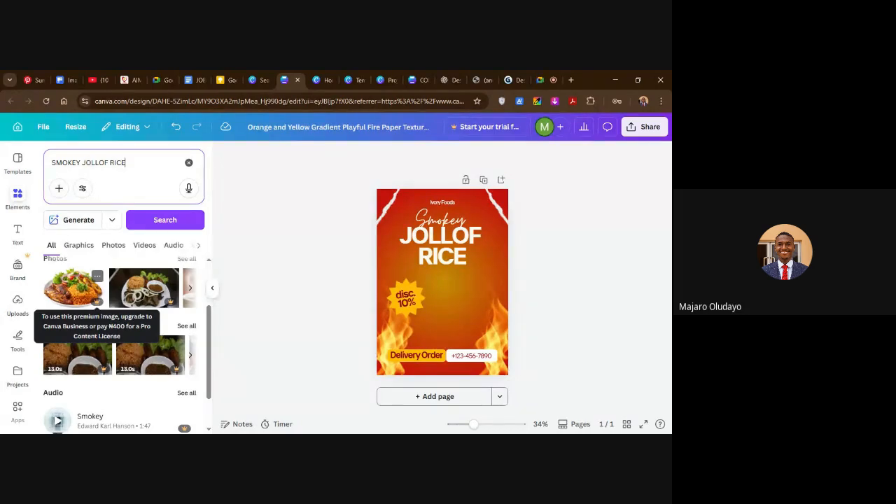
{"action": "left_click", "coordinate": [79, 290]}
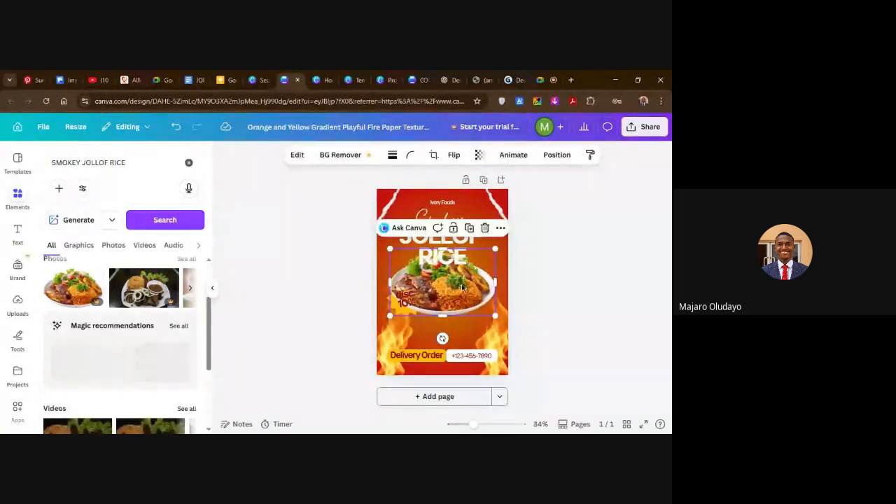
Enlarge the jollof rice photo to the flyer's full width and position it between the headline and the delivery bar.
{"action": "left_click_drag", "start_coordinate": [461, 287], "coordinate": [523, 352]}
{"action": "left_click_drag", "start_coordinate": [390, 266], "coordinate": [381, 257]}
{"action": "left_click", "coordinate": [562, 296]}
{"action": "left_click_drag", "start_coordinate": [470, 315], "coordinate": [460, 312]}
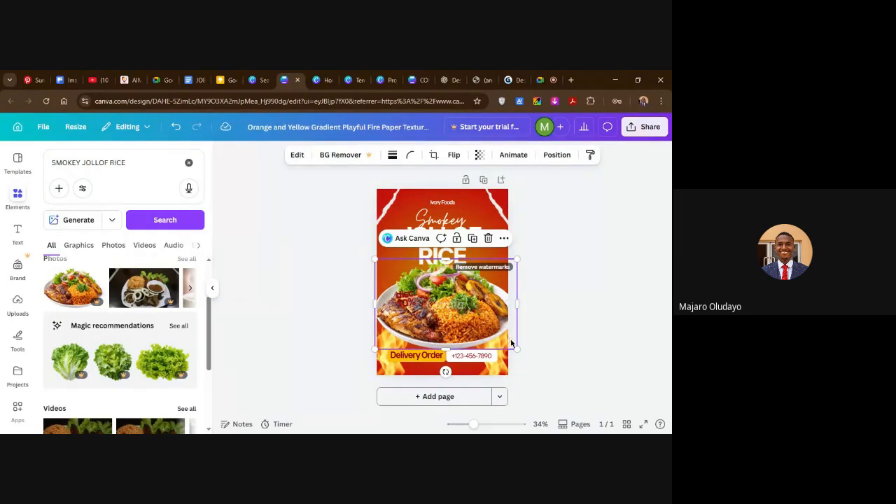
{"action": "left_click_drag", "start_coordinate": [516, 347], "coordinate": [509, 344]}
{"action": "left_click_drag", "start_coordinate": [375, 259], "coordinate": [376, 256]}
{"action": "left_click", "coordinate": [594, 317]}
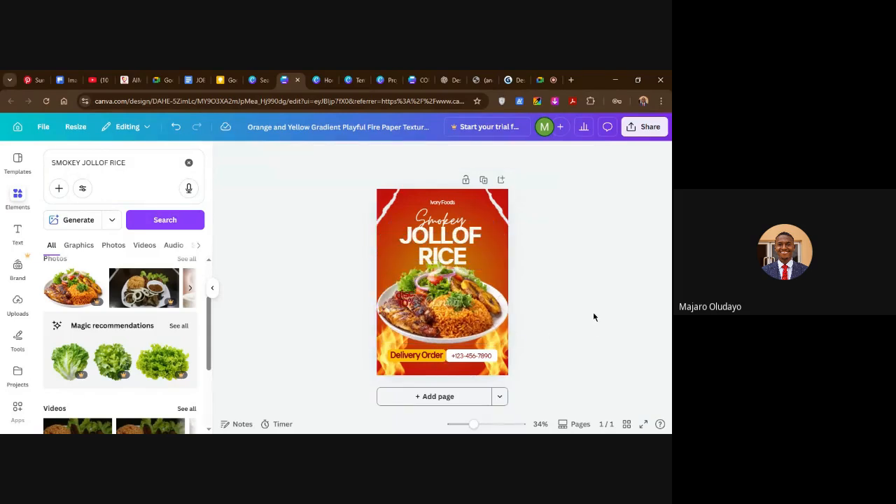
{"action": "left_click", "coordinate": [468, 318]}
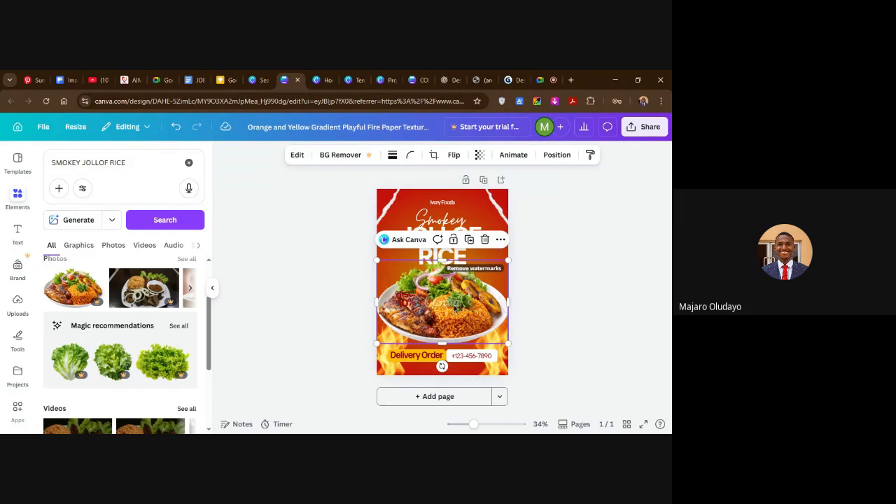
{"action": "left_click", "coordinate": [561, 302]}
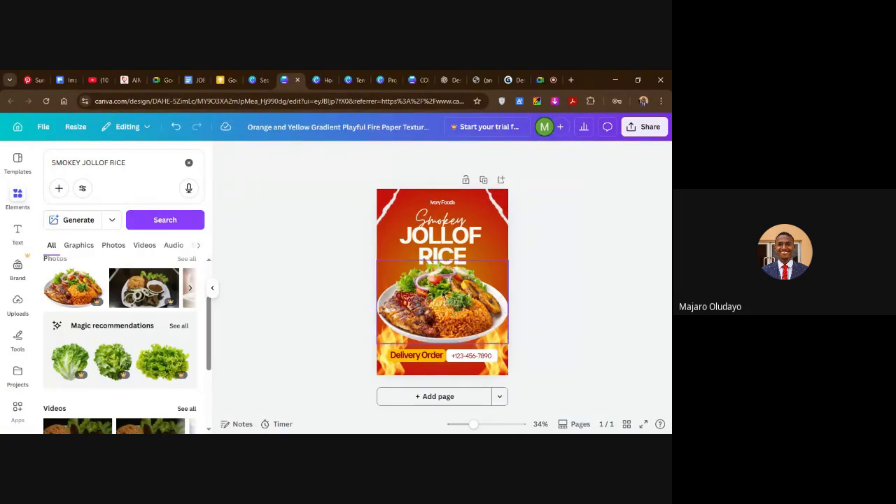
Show the flyer's layers and examine their stacking order around the jollof rice photo and the yellow starburst.
{"action": "right_click", "coordinate": [442, 296]}
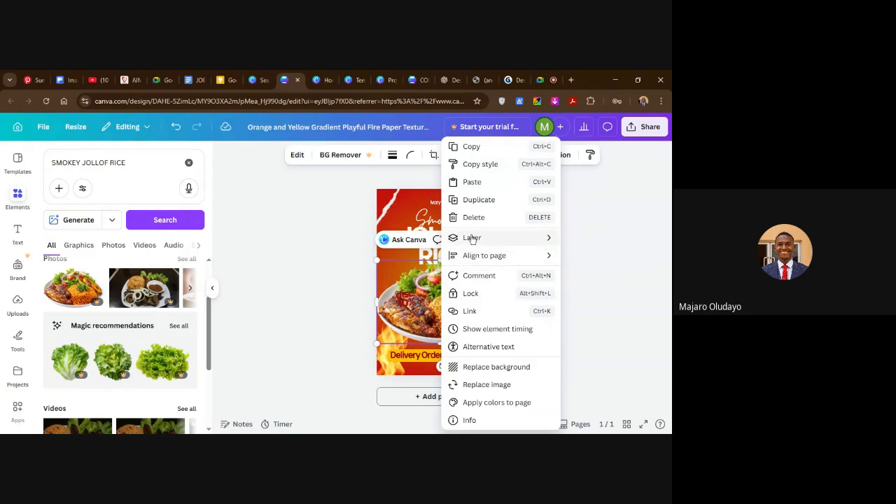
{"action": "mouse_move", "coordinate": [483, 238]}
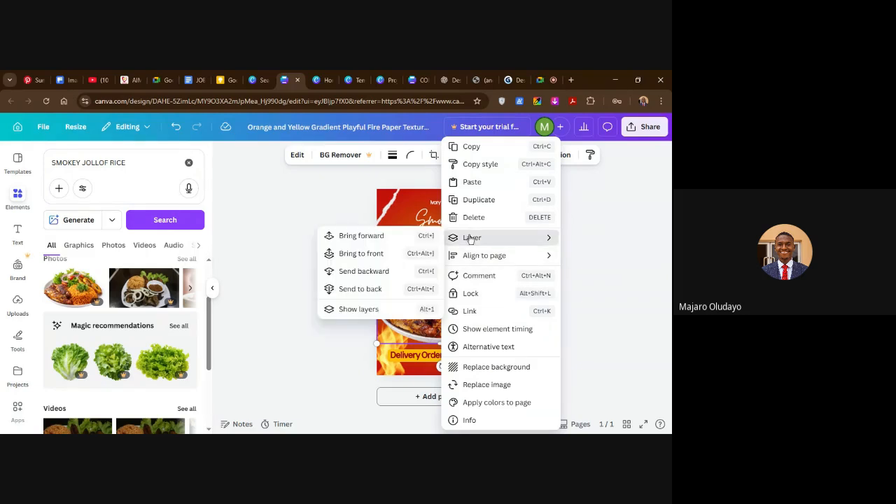
{"action": "left_click", "coordinate": [357, 309]}
{"action": "scroll", "coordinate": [126, 266], "scroll_direction": "down", "scroll_amount": 5}
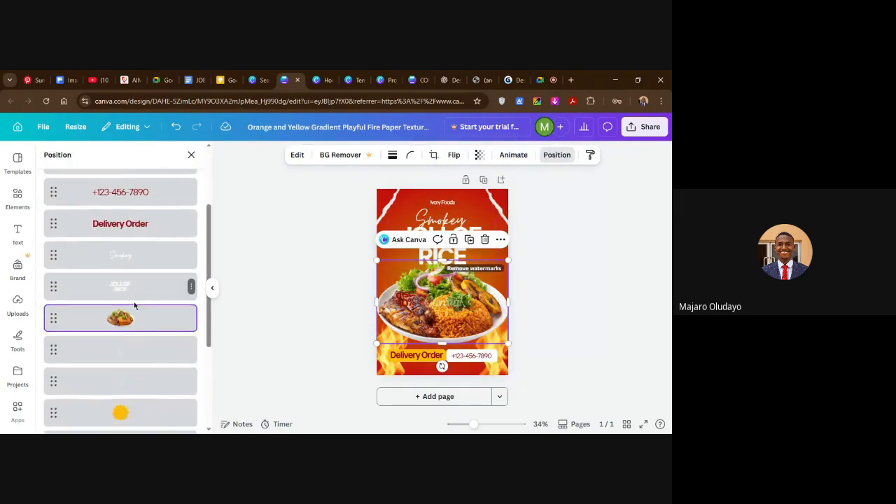
{"action": "scroll", "coordinate": [140, 318], "scroll_direction": "up", "scroll_amount": 10}
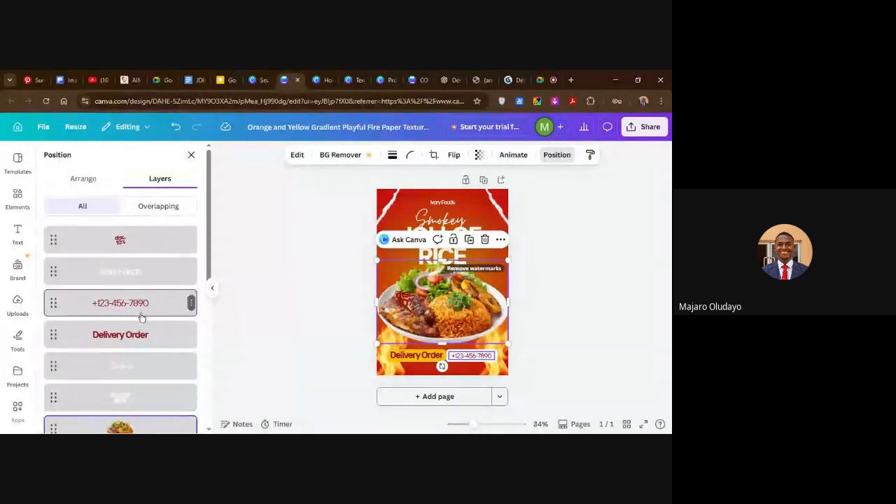
{"action": "scroll", "coordinate": [134, 280], "scroll_direction": "down", "scroll_amount": 2}
{"action": "scroll", "coordinate": [133, 280], "scroll_direction": "down", "scroll_amount": 3}
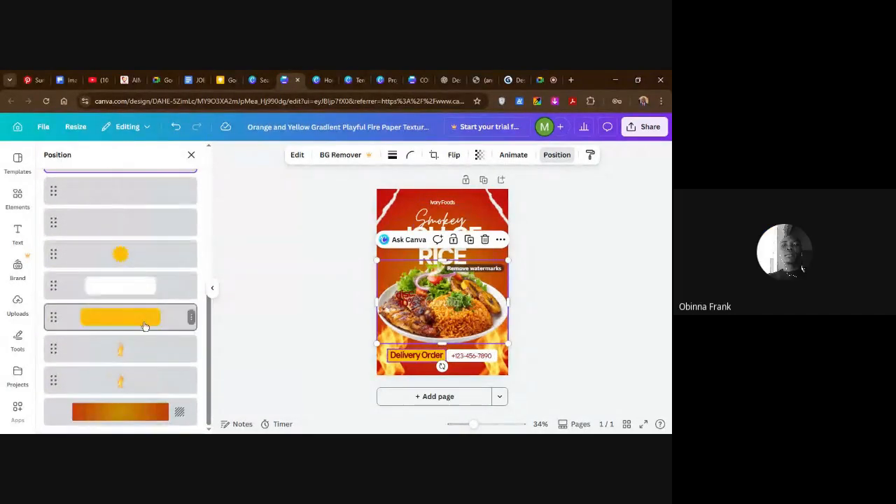
{"action": "scroll", "coordinate": [145, 324], "scroll_direction": "up", "scroll_amount": 8}
{"action": "scroll", "coordinate": [123, 333], "scroll_direction": "down", "scroll_amount": 5}
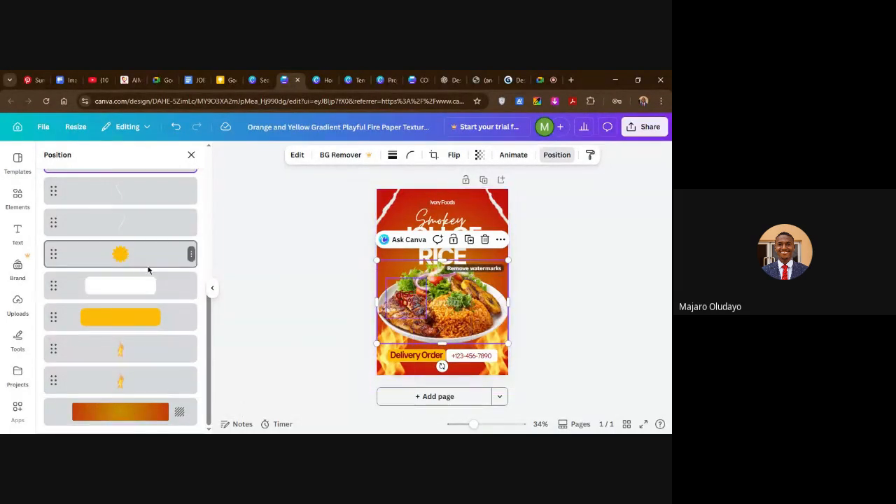
{"action": "scroll", "coordinate": [102, 326], "scroll_direction": "up", "scroll_amount": 3}
{"action": "scroll", "coordinate": [105, 336], "scroll_direction": "down", "scroll_amount": 1}
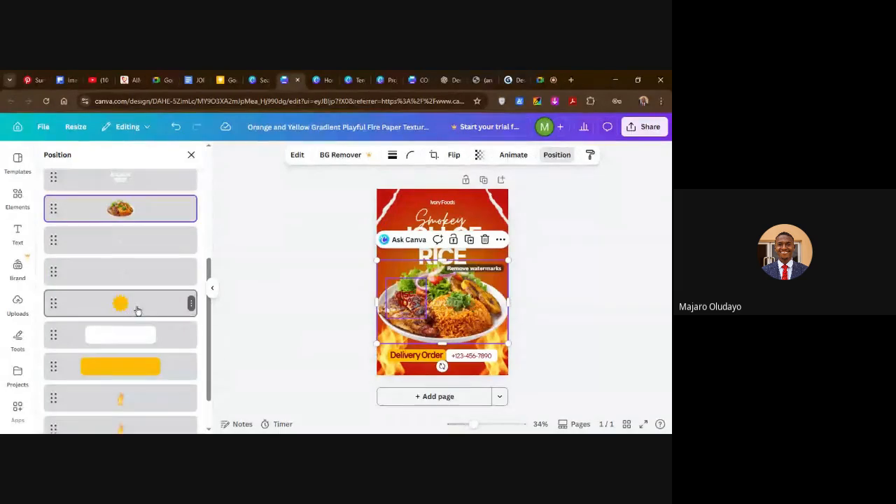
{"action": "scroll", "coordinate": [144, 333], "scroll_direction": "up", "scroll_amount": 1}
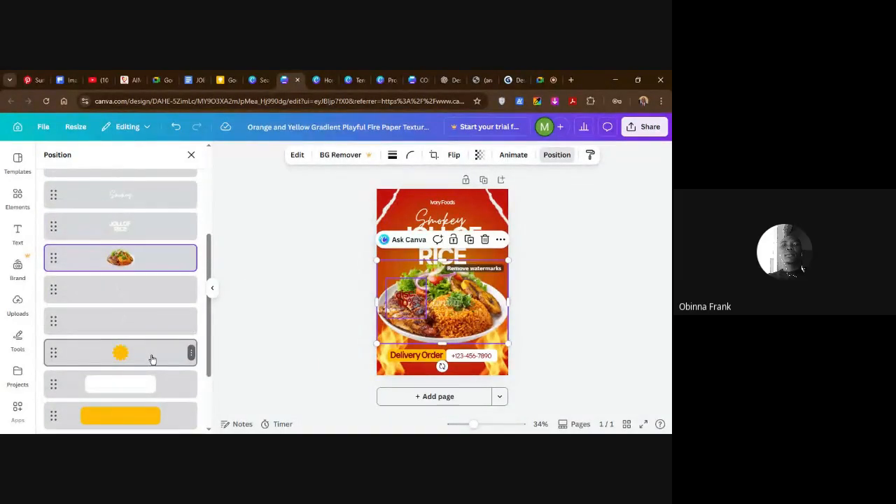
{"action": "left_click", "coordinate": [544, 81]}
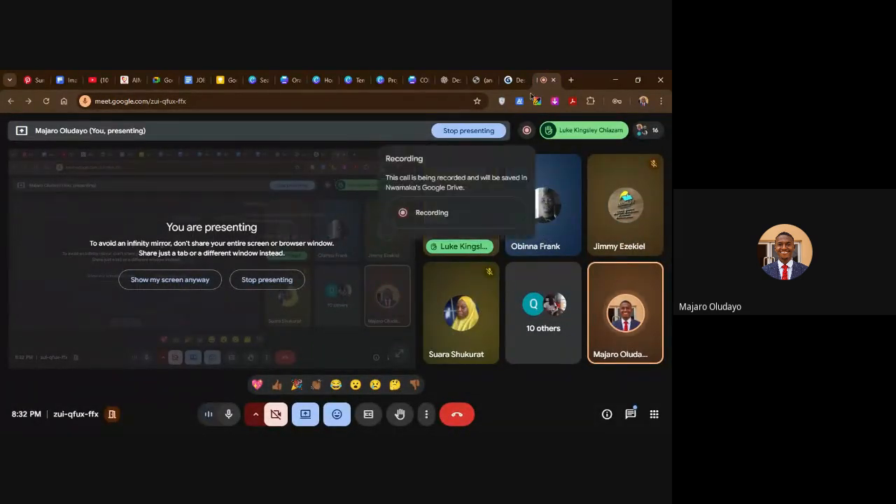
{"action": "left_click", "coordinate": [264, 82]}
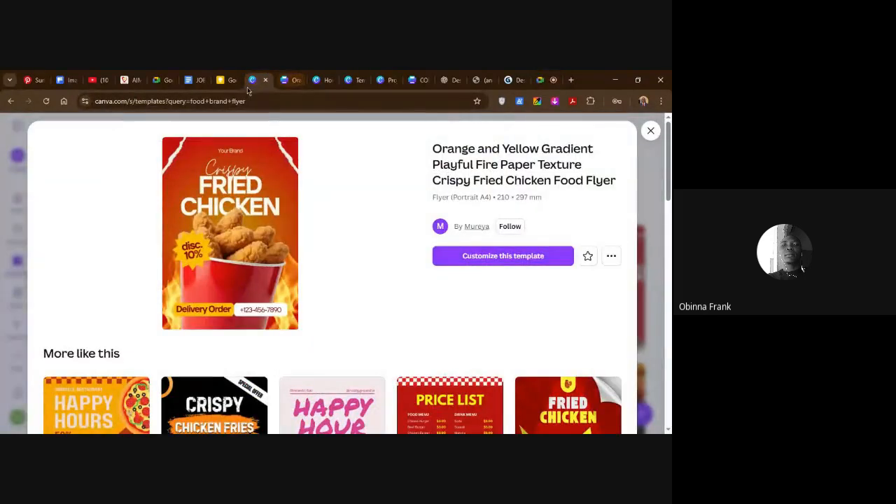
{"action": "left_click", "coordinate": [295, 81]}
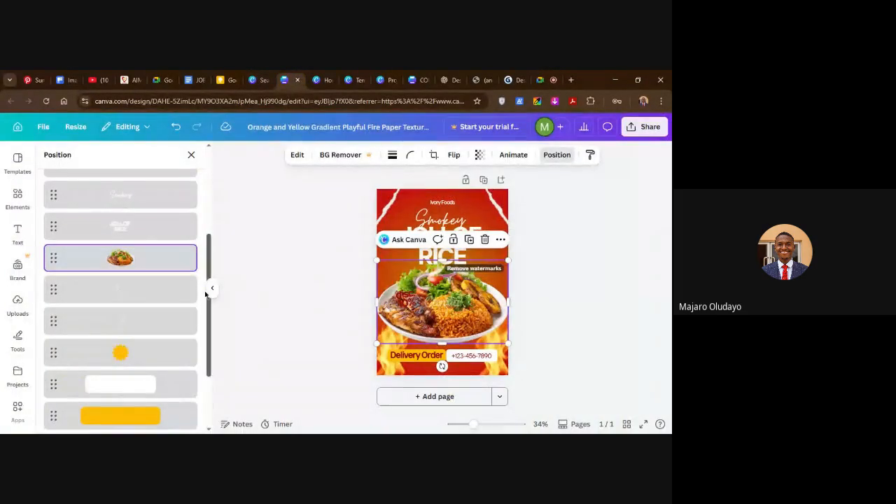
Move the yellow starburst layer directly above the jollof rice photo, behind the discount text.
{"action": "left_click", "coordinate": [143, 360]}
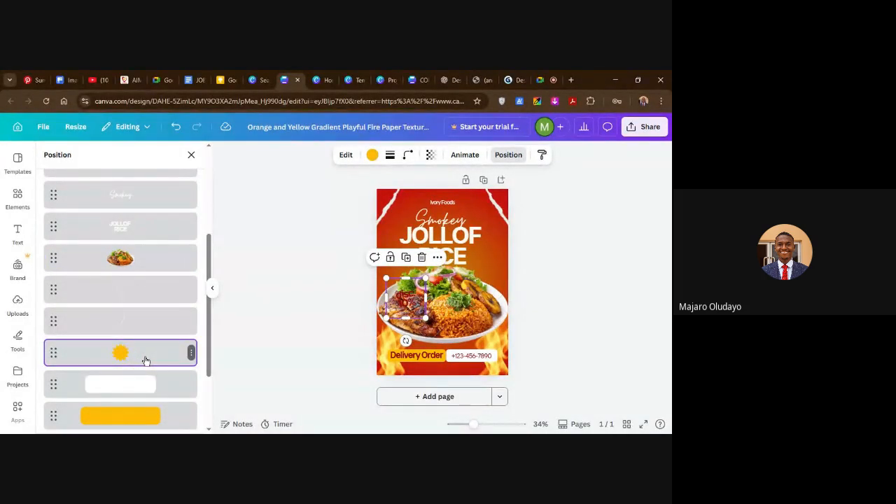
{"action": "left_click_drag", "start_coordinate": [148, 358], "coordinate": [143, 243]}
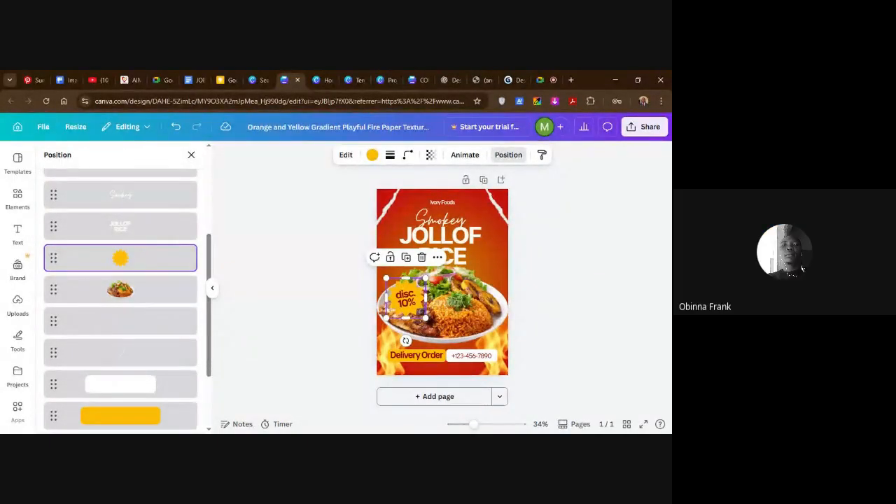
{"action": "left_click", "coordinate": [280, 288]}
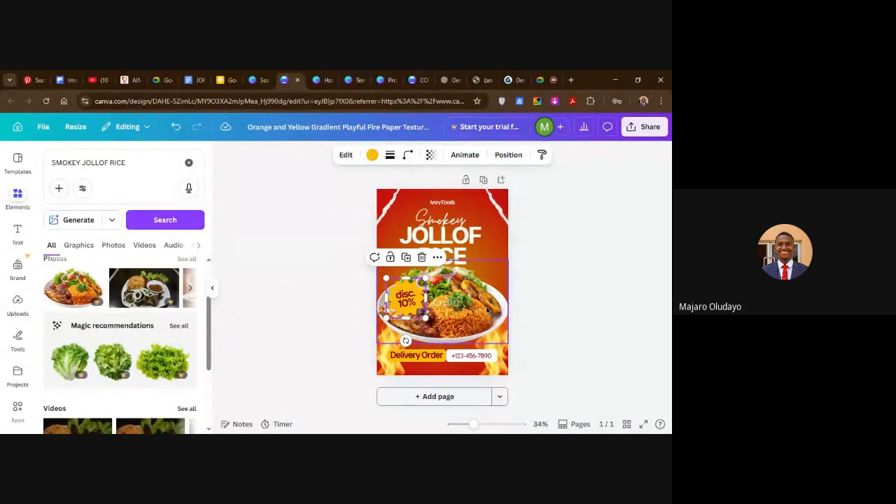
{"action": "left_click", "coordinate": [515, 316]}
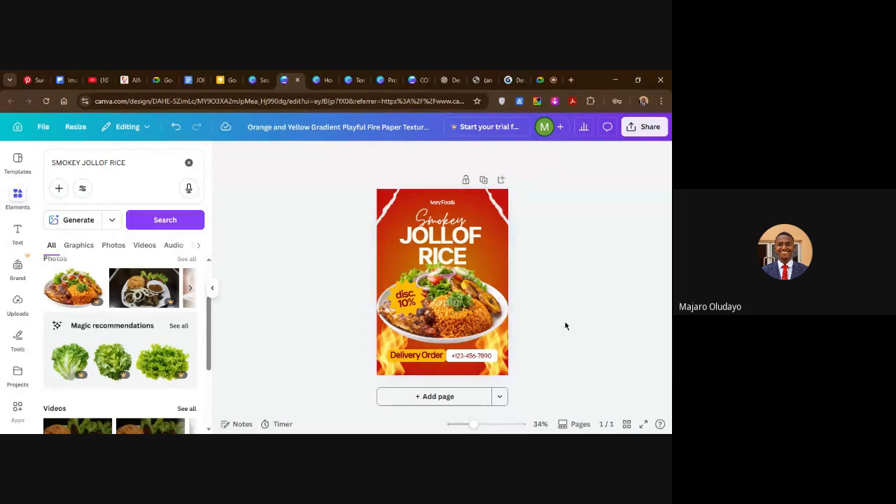
Shrink the jollof rice photo slightly to leave a small margin at both side edges of the flyer.
{"action": "left_click", "coordinate": [498, 336]}
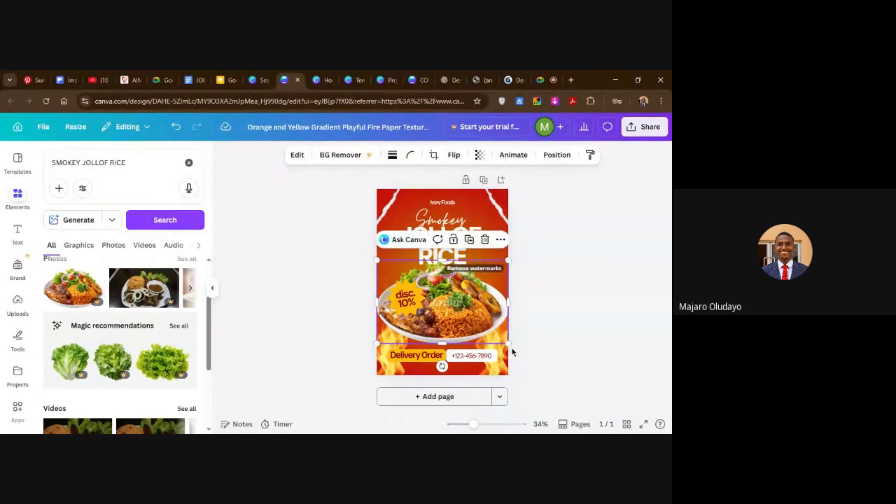
{"action": "left_click_drag", "start_coordinate": [507, 343], "coordinate": [502, 340]}
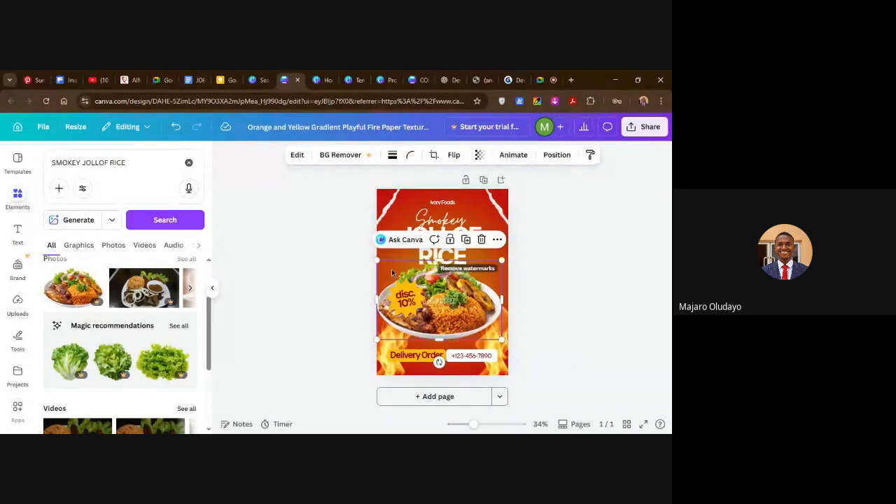
{"action": "left_click_drag", "start_coordinate": [376, 260], "coordinate": [381, 263]}
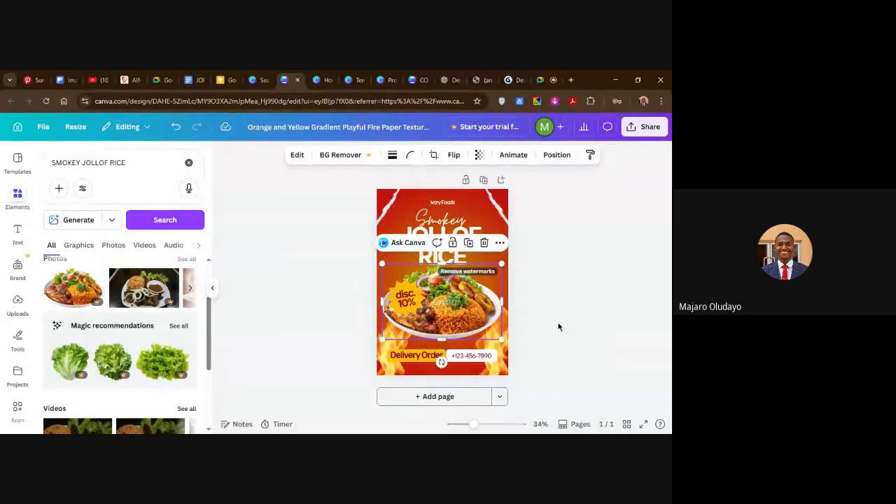
{"action": "left_click", "coordinate": [559, 325]}
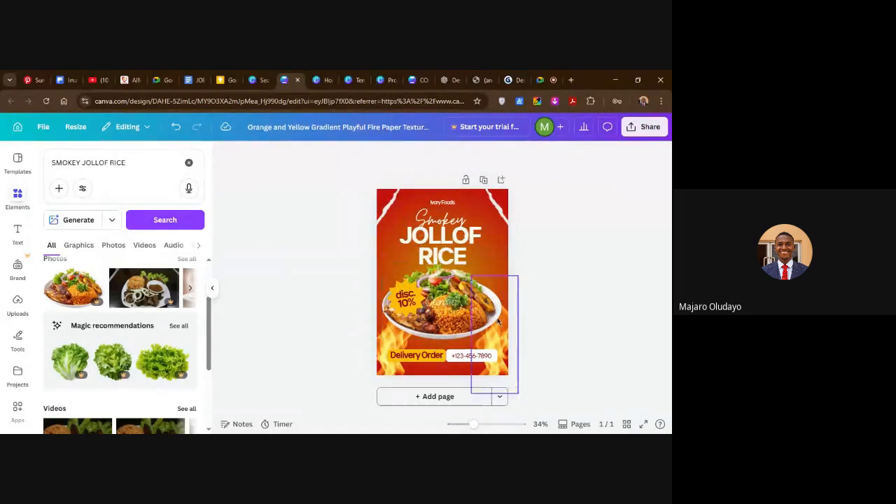
{"action": "left_click", "coordinate": [434, 356]}
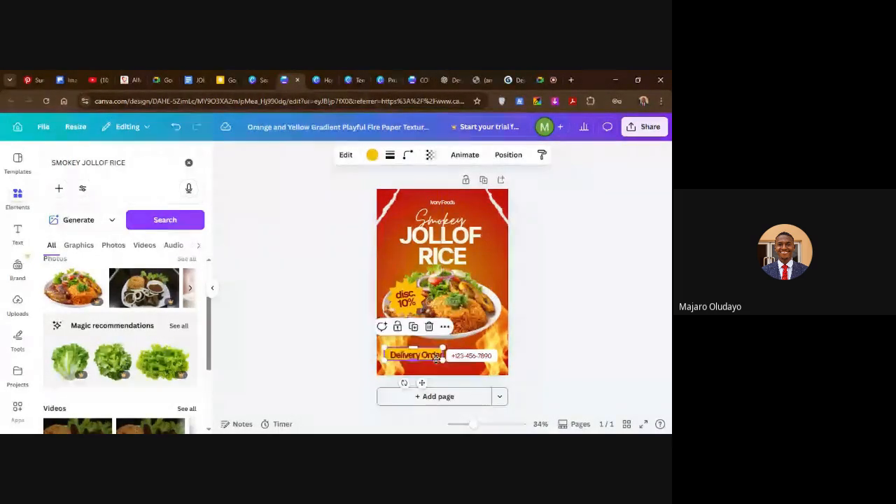
{"action": "key", "text": "alt+Tab"}
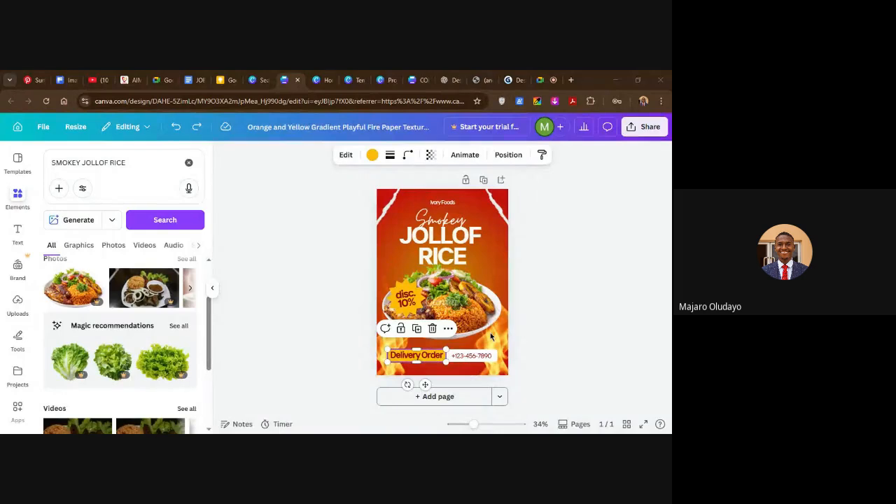
{"action": "left_click", "coordinate": [433, 358]}
{"action": "mouse_move", "coordinate": [433, 358]}
{"action": "left_mouse_down"}
{"action": "mouse_move", "coordinate": [430, 348]}
{"action": "mouse_move", "coordinate": [432, 357]}
{"action": "left_mouse_up"}
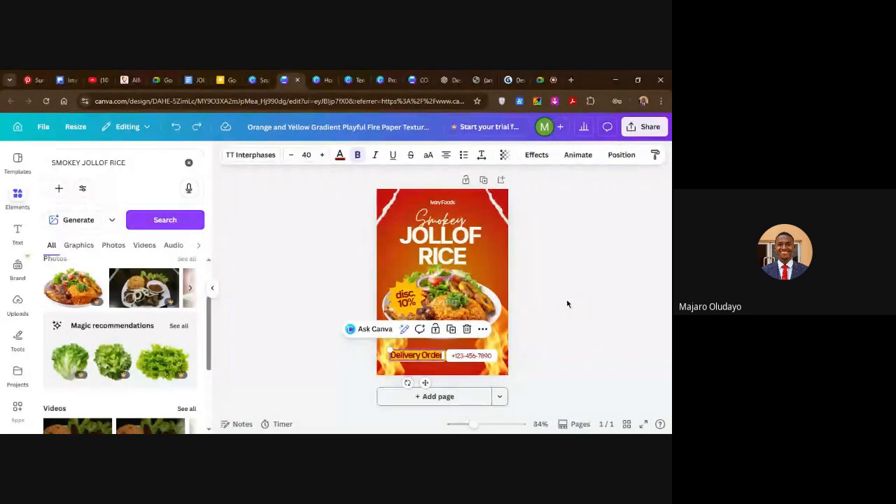
Enlarge the jollof rice photo until it extends slightly past both side edges of the flyer.
{"action": "left_click", "coordinate": [458, 328]}
{"action": "mouse_move", "coordinate": [502, 338]}
{"action": "left_mouse_down"}
{"action": "mouse_move", "coordinate": [509, 378]}
{"action": "mouse_move", "coordinate": [518, 348]}
{"action": "left_mouse_up"}
{"action": "left_click_drag", "start_coordinate": [383, 350], "coordinate": [372, 353]}
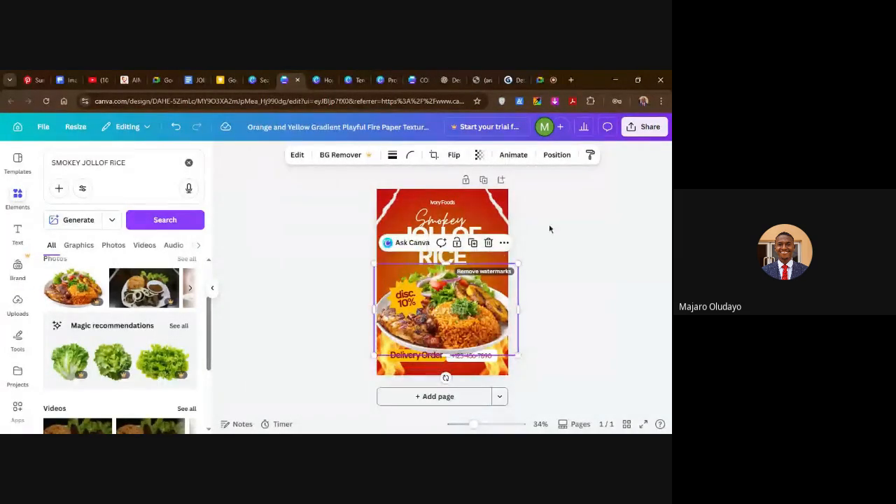
Show the flyer's layers from the jollof rice photo and examine their stacking order near the lower layers.
{"action": "right_click", "coordinate": [453, 324]}
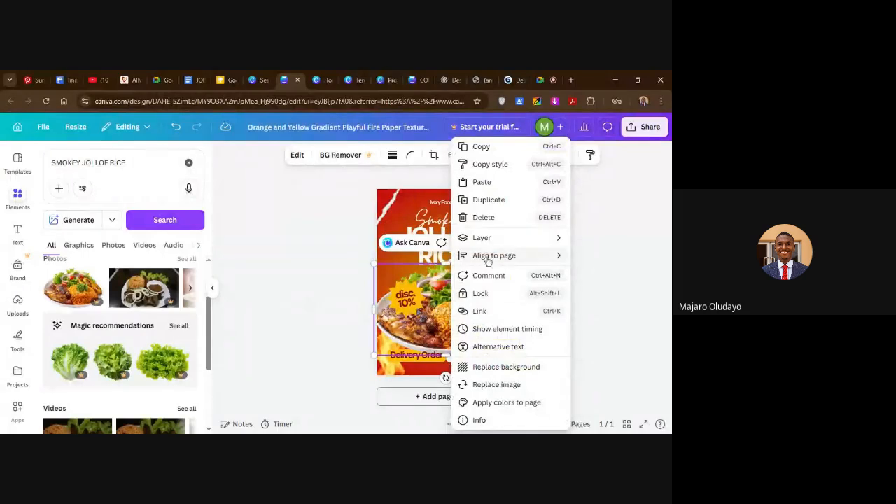
{"action": "mouse_move", "coordinate": [484, 238]}
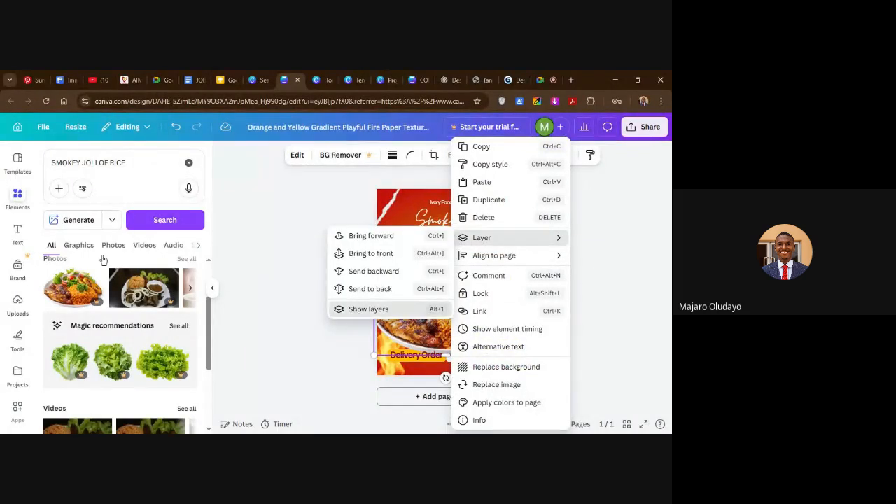
{"action": "left_click", "coordinate": [357, 310]}
{"action": "scroll", "coordinate": [138, 275], "scroll_direction": "down", "scroll_amount": 3}
{"action": "left_click_drag", "start_coordinate": [161, 315], "coordinate": [145, 305]}
{"action": "left_click", "coordinate": [292, 336]}
{"action": "left_click", "coordinate": [585, 270]}
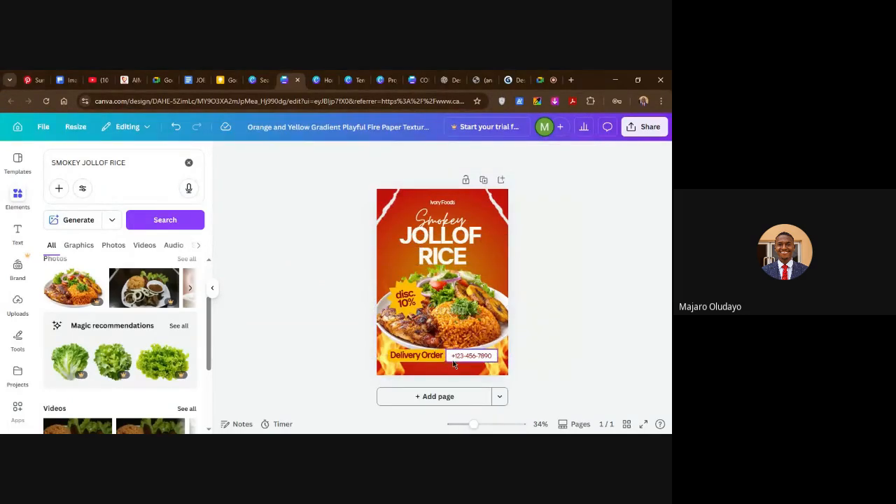
Replace the placeholder number beside "Delivery Order" with the business's delivery phone number.
{"action": "double_click", "coordinate": [469, 357]}
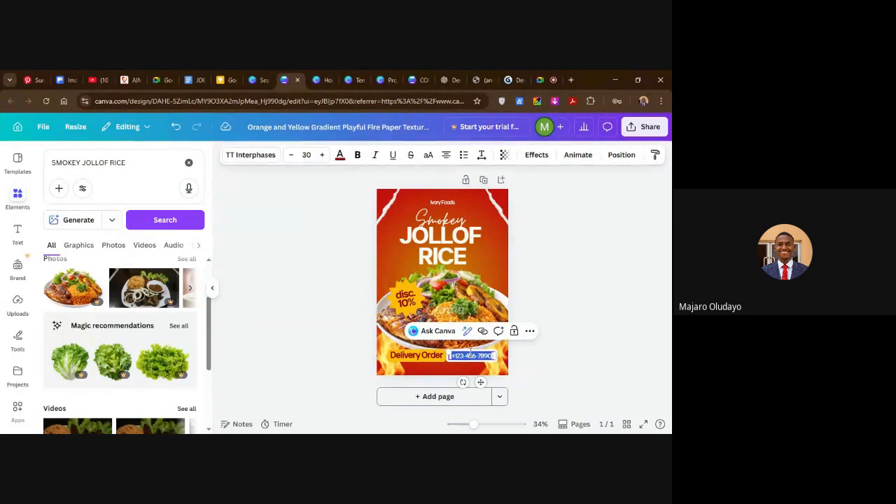
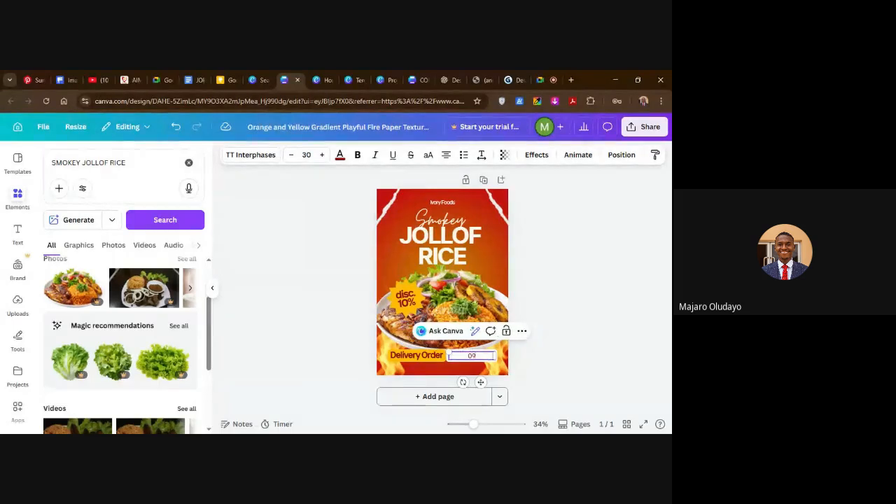
{"action": "key", "text": "alt+Tab"}
{"action": "key", "text": "alt+Tab"}
{"action": "left_click", "coordinate": [546, 273]}
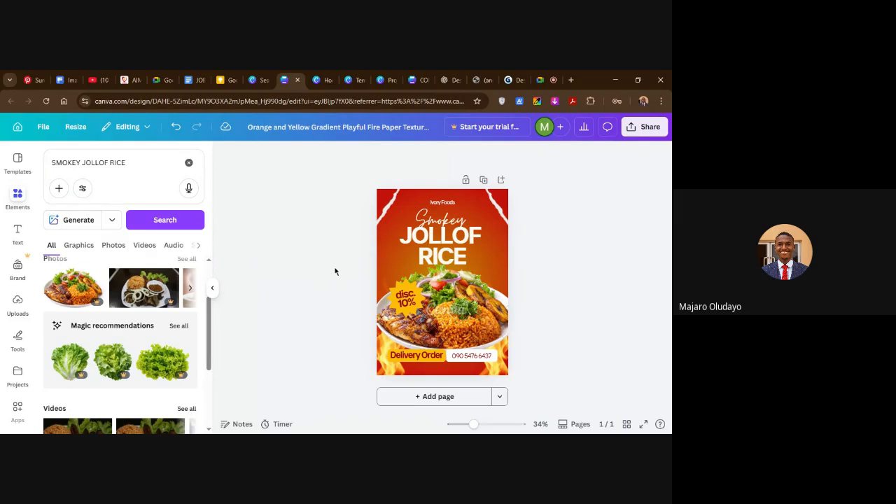
Switch to the Google Meet call, mute and unmute the microphone, and return to the flyer design.
{"action": "left_click", "coordinate": [540, 80]}
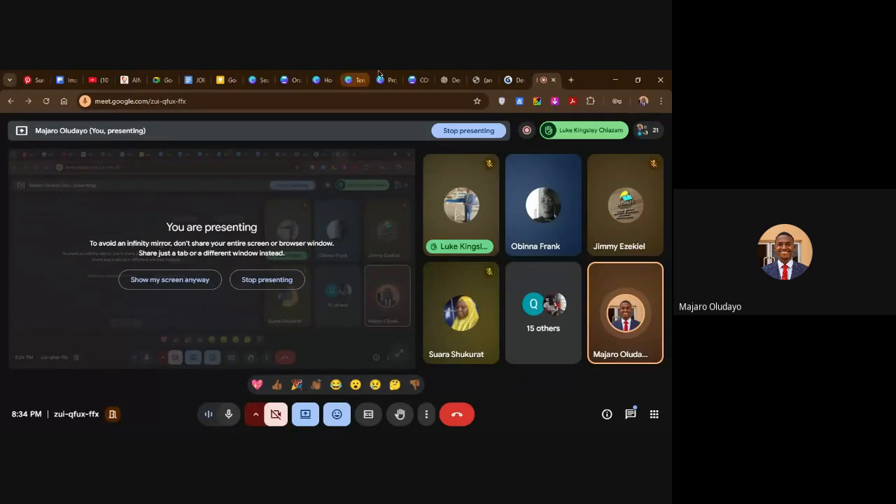
{"action": "left_click", "coordinate": [293, 80]}
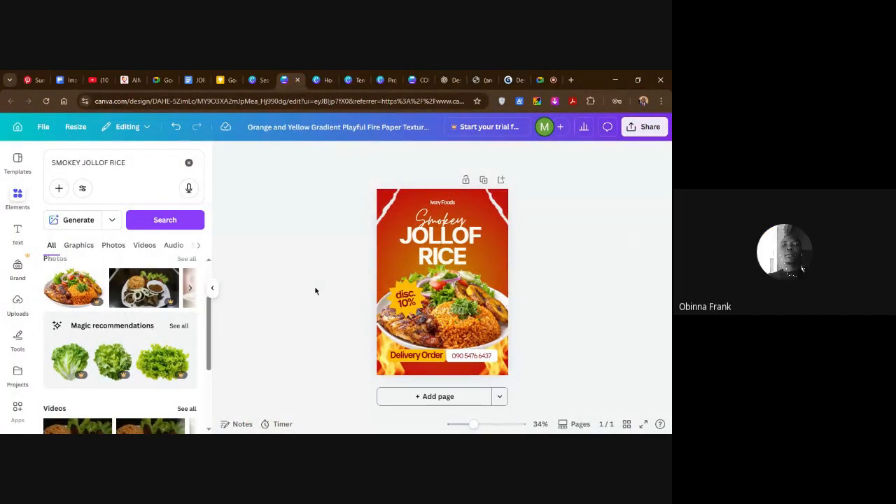
{"action": "left_click", "coordinate": [540, 83]}
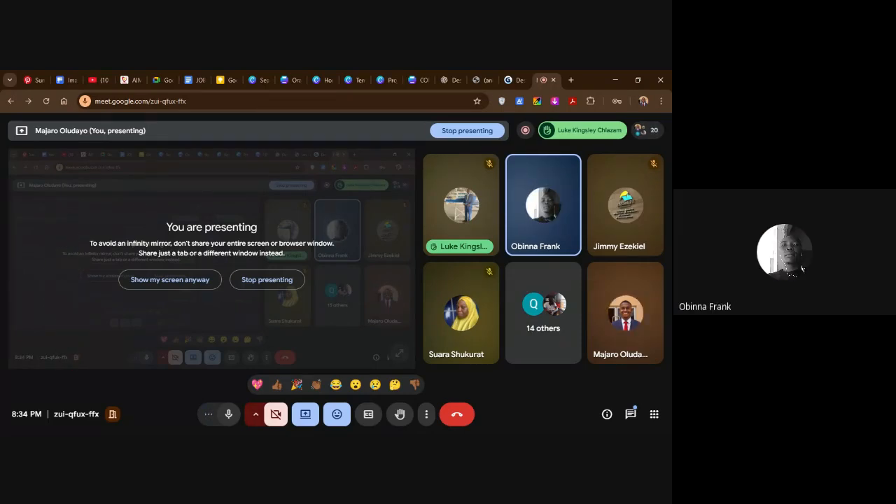
{"action": "left_click", "coordinate": [227, 416]}
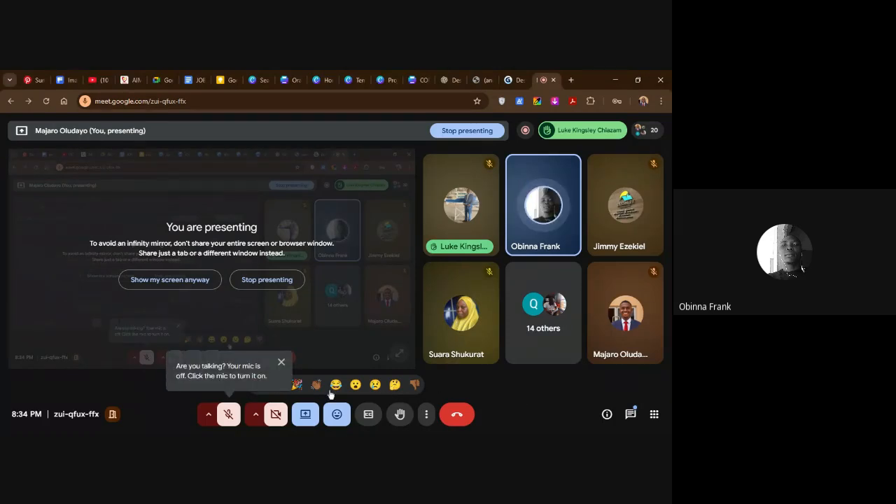
{"action": "left_click", "coordinate": [281, 362]}
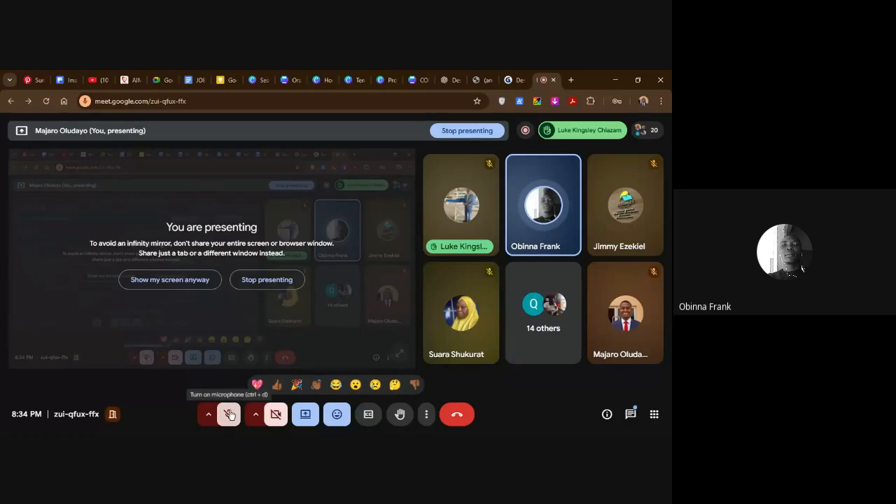
{"action": "left_click", "coordinate": [228, 415]}
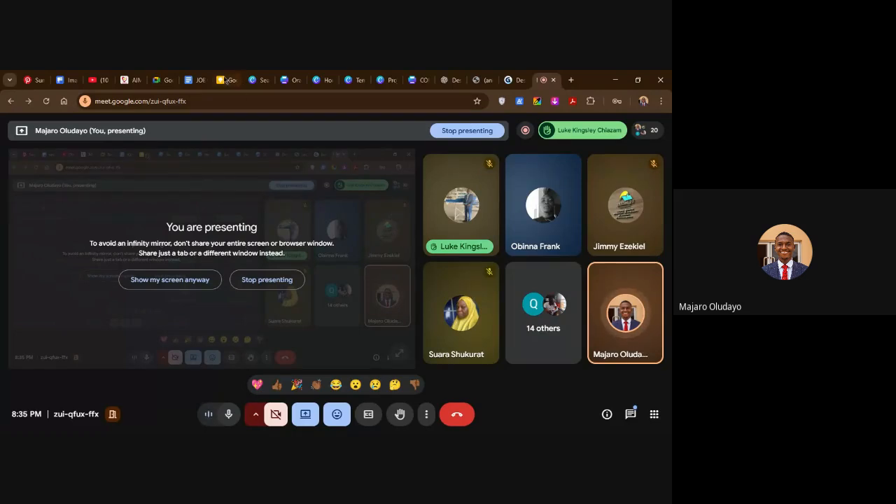
{"action": "left_click", "coordinate": [296, 83]}
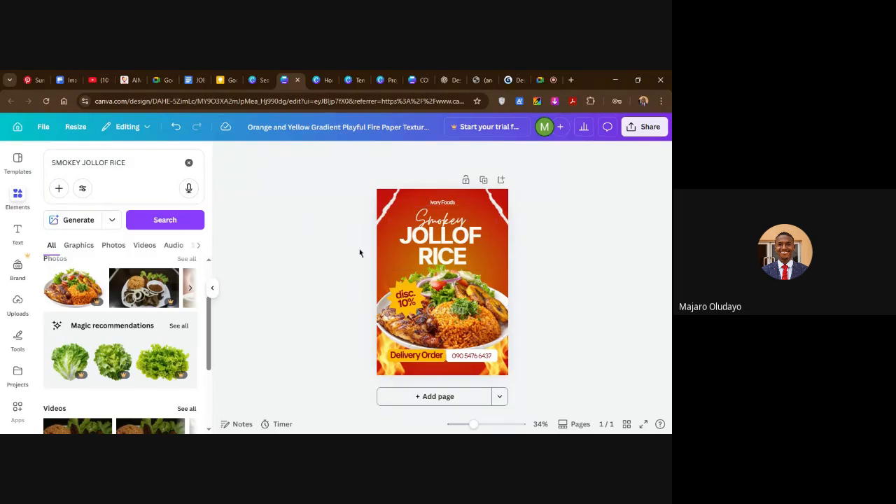
Go to the Canva home page, open the options for creating a design, and browse the suggested formats.
{"action": "left_click", "coordinate": [17, 126]}
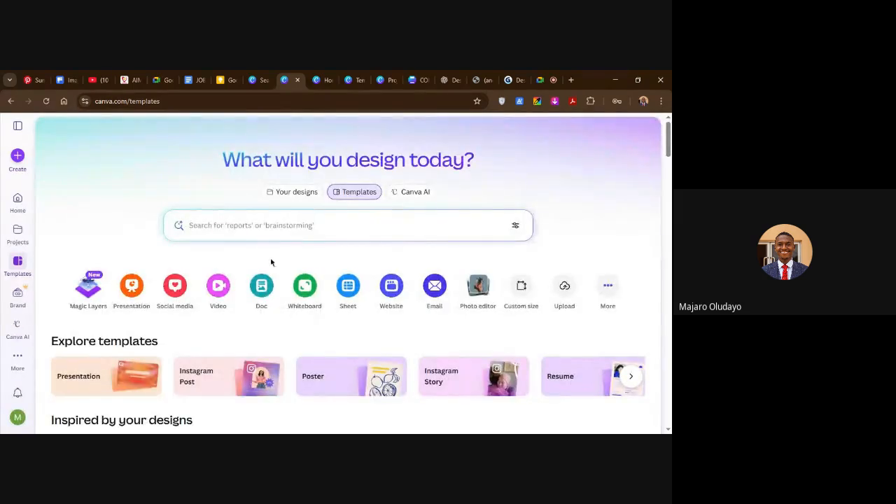
{"action": "key", "text": "alt+Tab"}
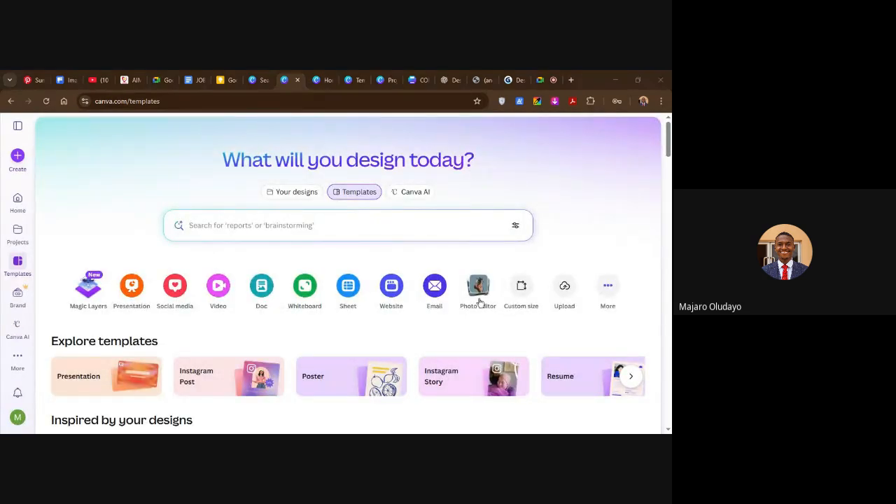
{"action": "left_click", "coordinate": [17, 159]}
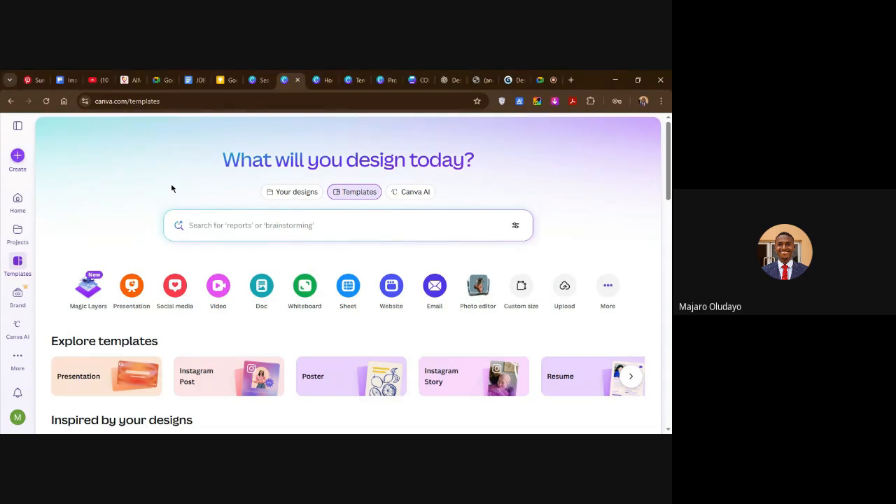
{"action": "left_click", "coordinate": [17, 155]}
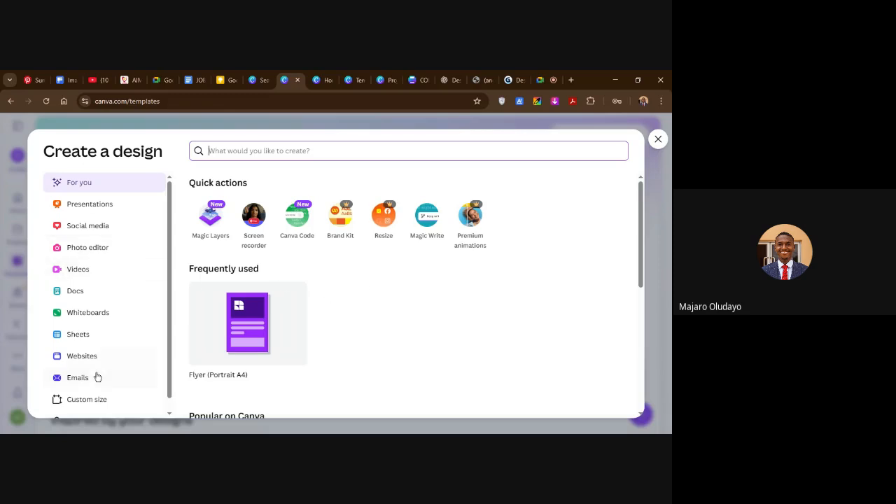
{"action": "scroll", "coordinate": [98, 353], "scroll_direction": "down", "scroll_amount": 1}
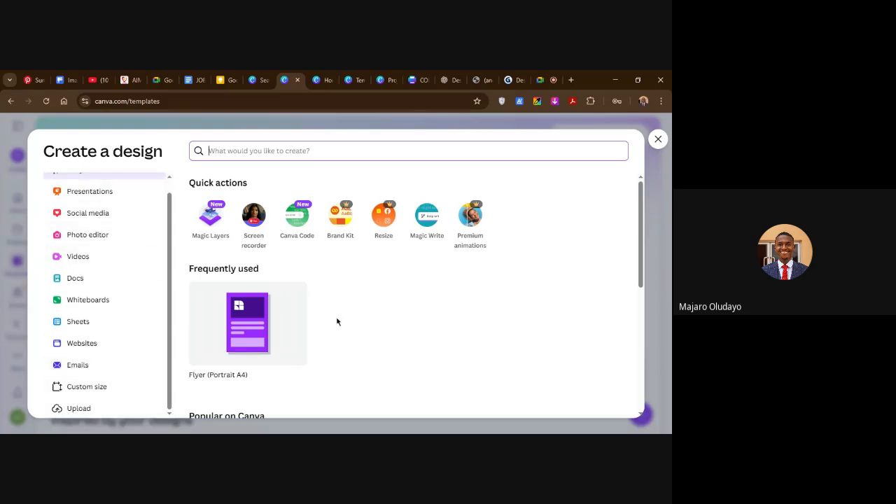
{"action": "scroll", "coordinate": [372, 314], "scroll_direction": "down", "scroll_amount": 3}
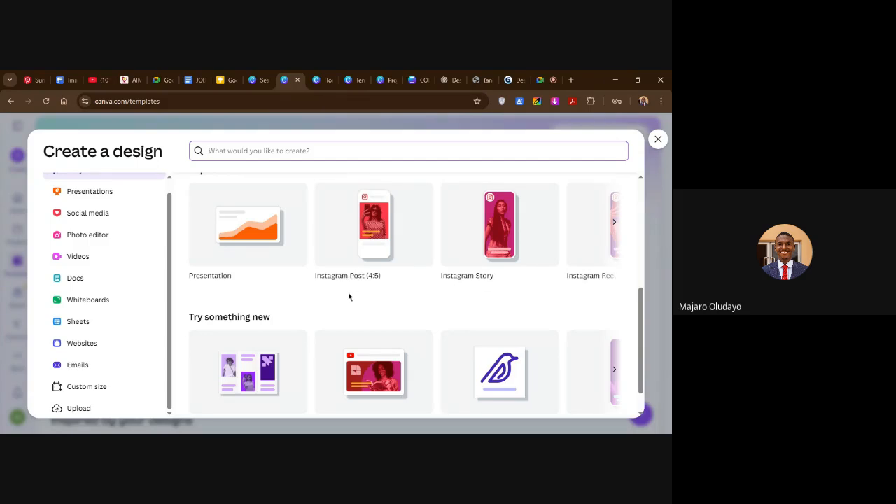
{"action": "scroll", "coordinate": [348, 298], "scroll_direction": "down", "scroll_amount": 1}
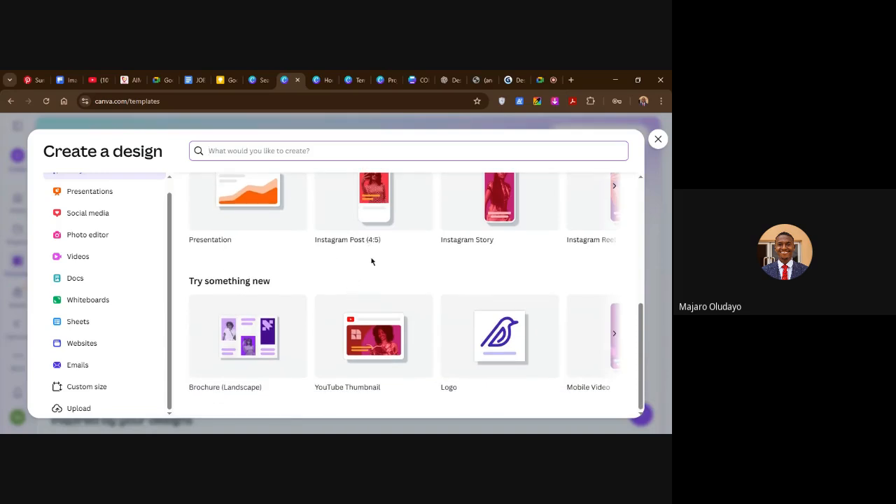
{"action": "scroll", "coordinate": [371, 261], "scroll_direction": "up", "scroll_amount": 2}
{"action": "scroll", "coordinate": [339, 304], "scroll_direction": "down", "scroll_amount": 2}
{"action": "scroll", "coordinate": [343, 293], "scroll_direction": "down", "scroll_amount": 1}
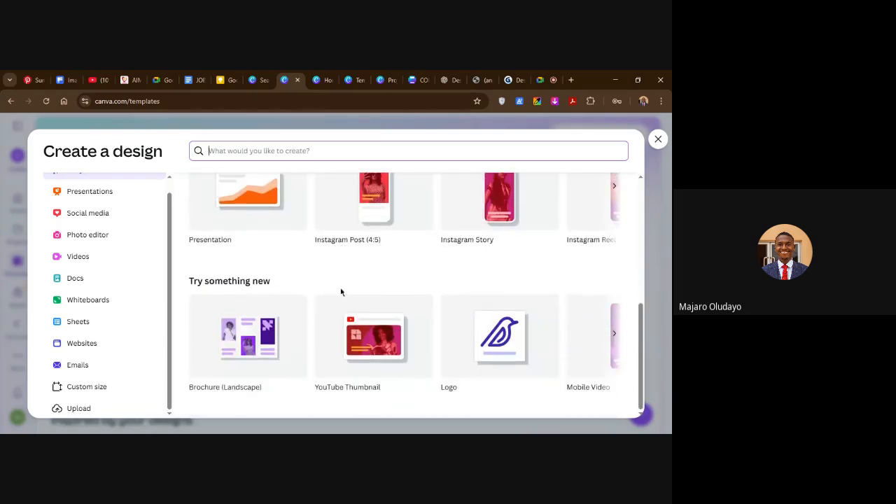
Create a new custom-size design measuring 1080 × 1080 px.
{"action": "left_click", "coordinate": [98, 389]}
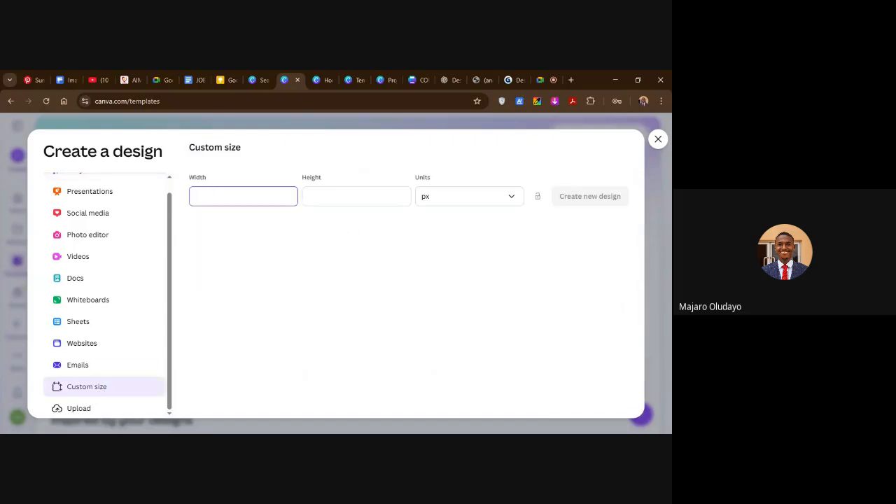
{"action": "type", "text": "1080"}
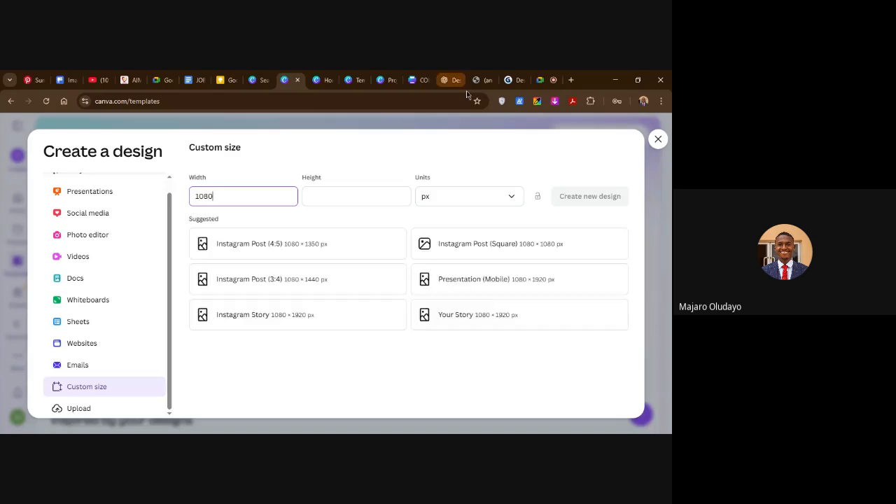
{"action": "left_click", "coordinate": [353, 190]}
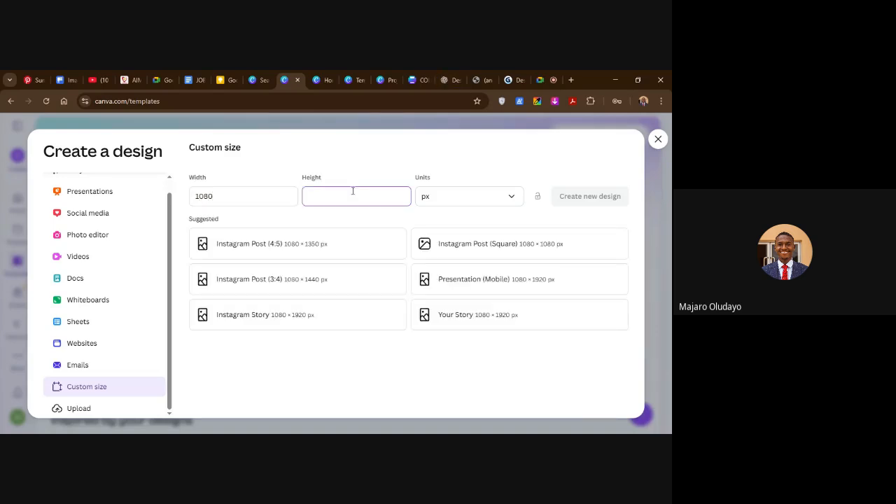
{"action": "type", "text": "1080"}
{"action": "left_click", "coordinate": [602, 202]}
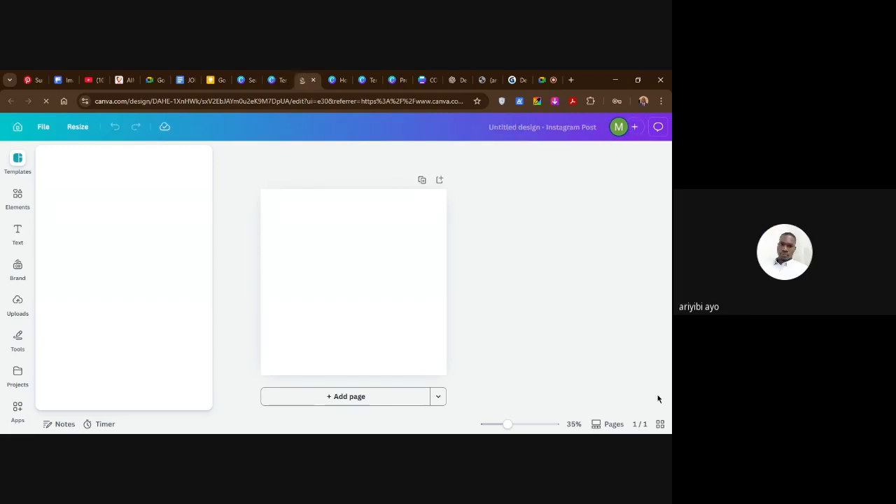
Switch to the Google Meet call and toggle the microphone off and back on.
{"action": "left_click", "coordinate": [544, 80]}
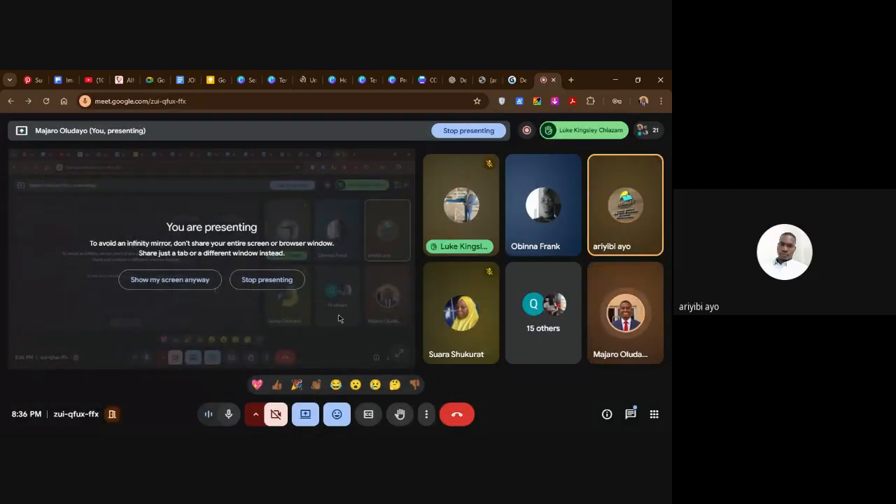
{"action": "left_click", "coordinate": [229, 415]}
{"action": "left_click", "coordinate": [229, 414]}
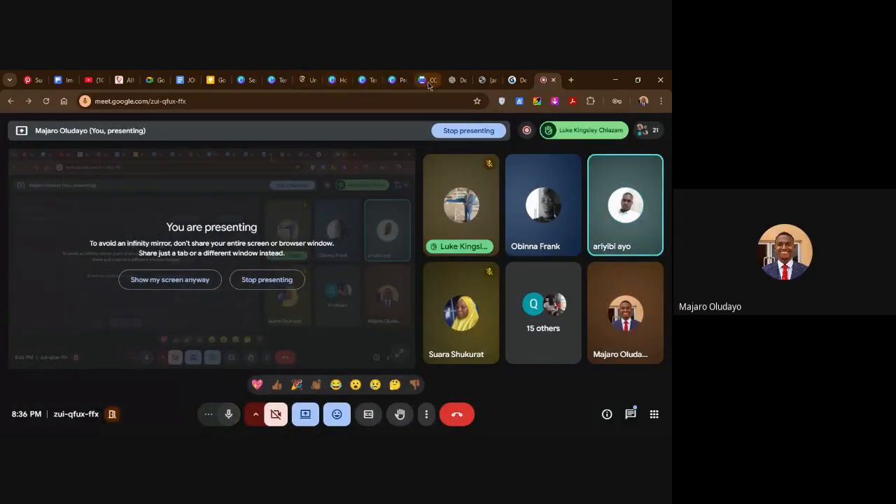
Open the design creation options from the Canva home page with recent designs and look over the available design types.
{"action": "left_click", "coordinate": [275, 79]}
{"action": "left_click", "coordinate": [334, 80]}
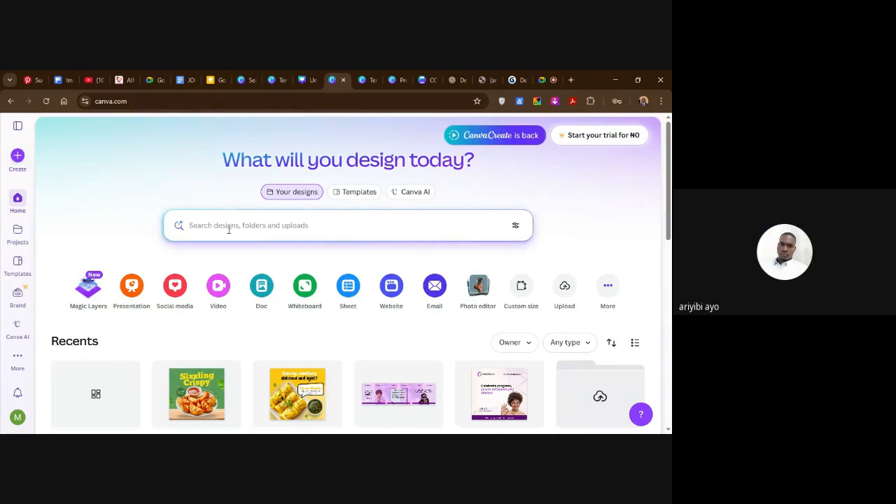
{"action": "left_click", "coordinate": [17, 156]}
{"action": "scroll", "coordinate": [104, 252], "scroll_direction": "down", "scroll_amount": 1}
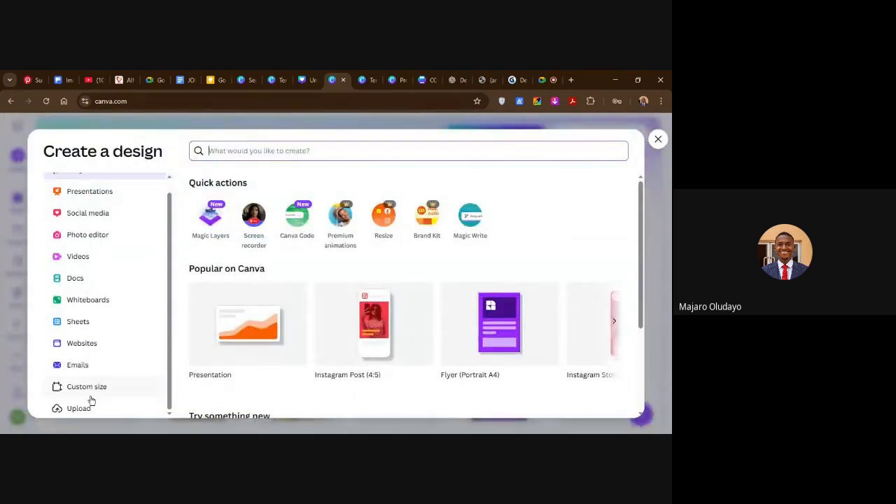
{"action": "scroll", "coordinate": [104, 270], "scroll_direction": "up", "scroll_amount": 1}
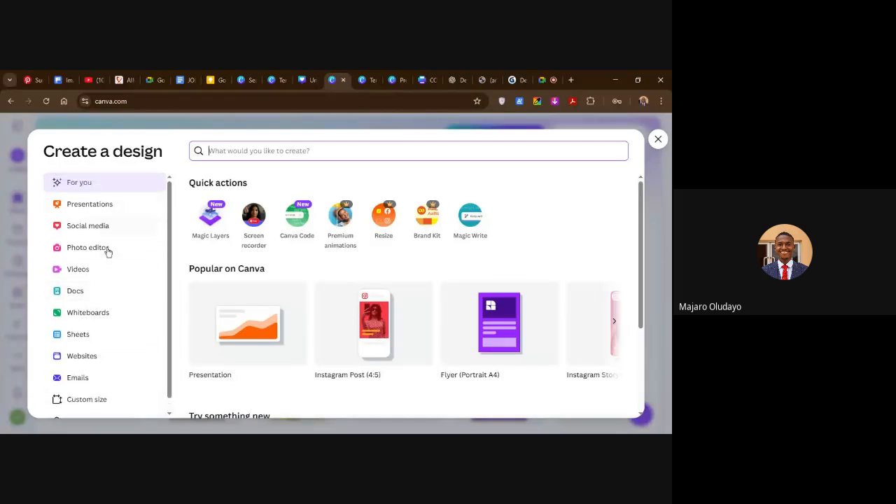
{"action": "scroll", "coordinate": [94, 296], "scroll_direction": "down", "scroll_amount": 1}
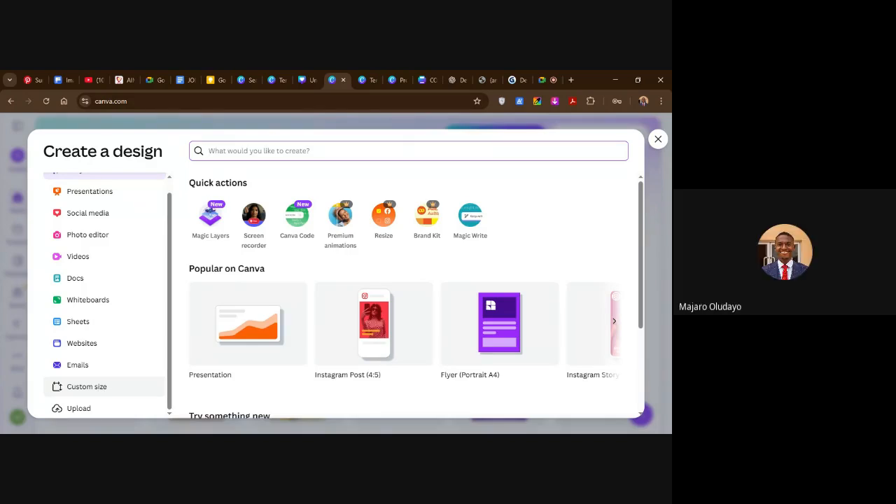
Look at the COMING SOON flyer and the fried chicken template, and return to the blank Instagram Post to browse its templates.
{"action": "left_click", "coordinate": [425, 80]}
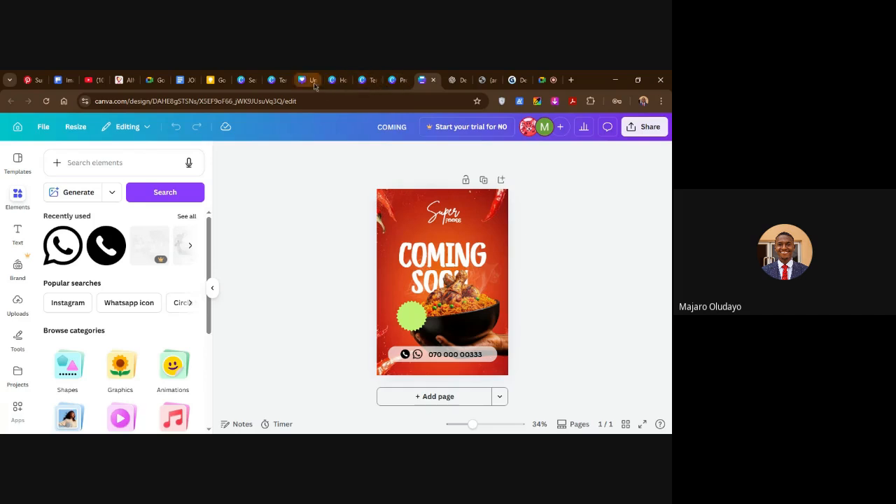
{"action": "left_click", "coordinate": [274, 80]}
{"action": "left_click", "coordinate": [245, 80]}
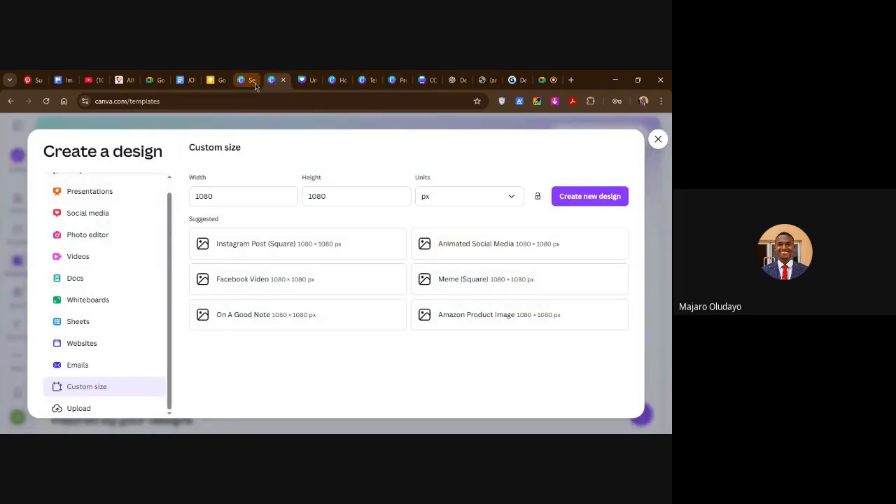
{"action": "left_click", "coordinate": [316, 84]}
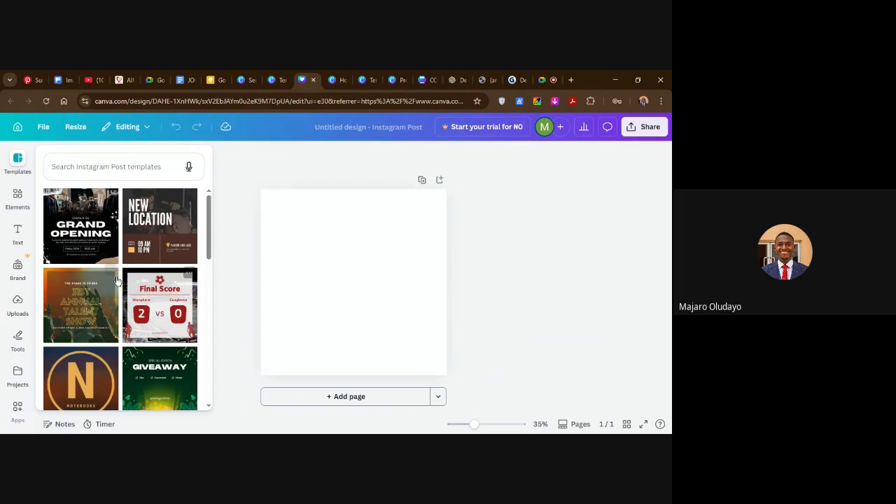
{"action": "left_click_drag", "start_coordinate": [209, 235], "coordinate": [200, 208]}
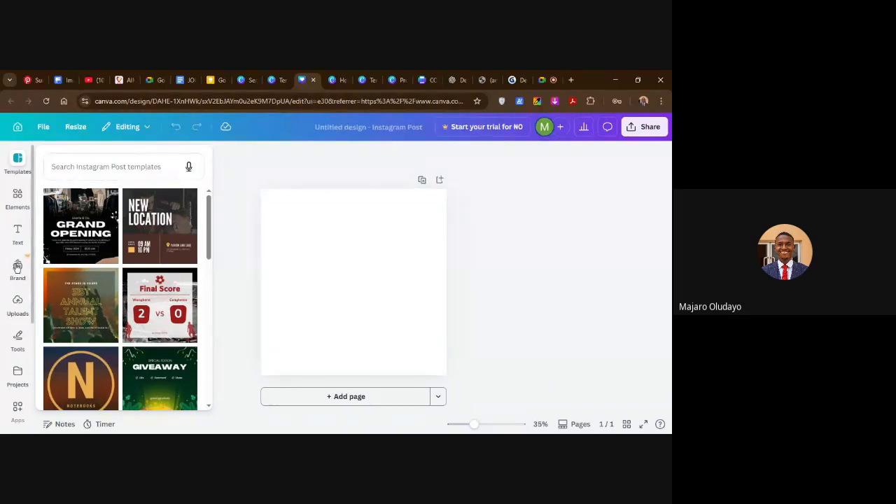
Open the uploaded images, look through them and dismiss the "Upload files faster with apps" notice.
{"action": "left_click", "coordinate": [19, 305]}
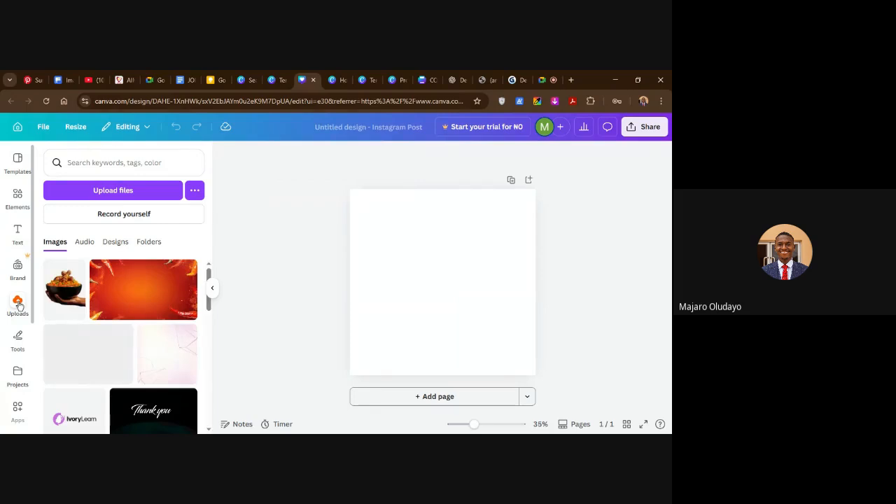
{"action": "scroll", "coordinate": [105, 332], "scroll_direction": "down", "scroll_amount": 1}
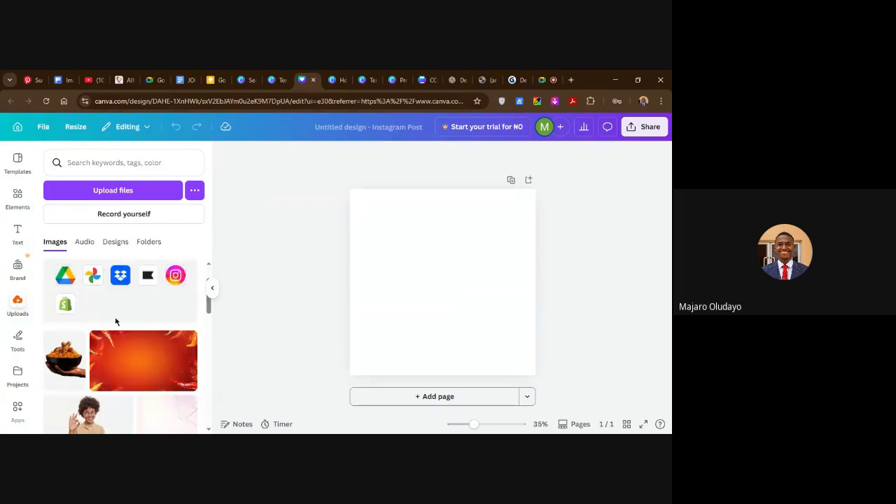
{"action": "scroll", "coordinate": [116, 320], "scroll_direction": "down", "scroll_amount": 1}
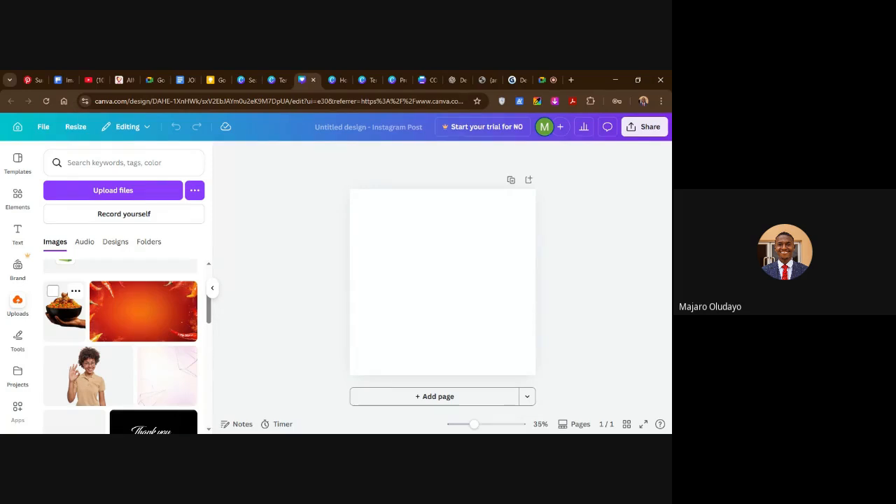
{"action": "scroll", "coordinate": [140, 341], "scroll_direction": "down", "scroll_amount": 10}
{"action": "scroll", "coordinate": [137, 340], "scroll_direction": "down", "scroll_amount": 2}
{"action": "scroll", "coordinate": [143, 343], "scroll_direction": "up", "scroll_amount": 15}
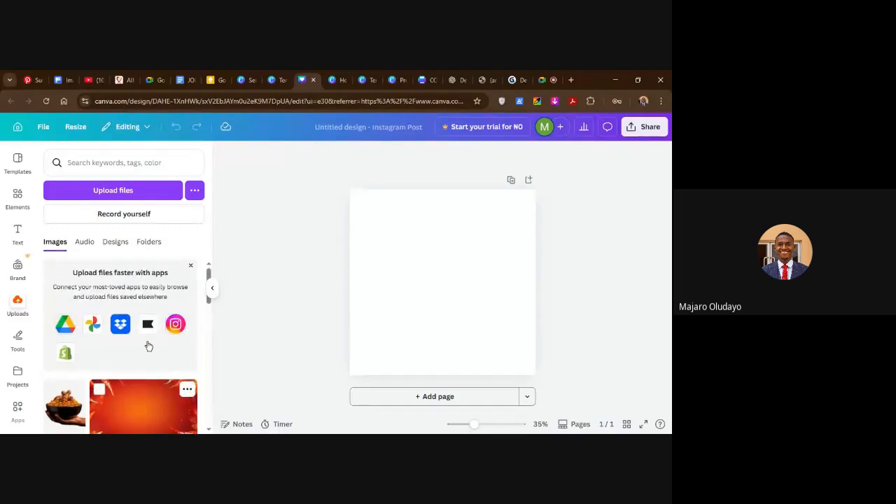
{"action": "left_click", "coordinate": [191, 268]}
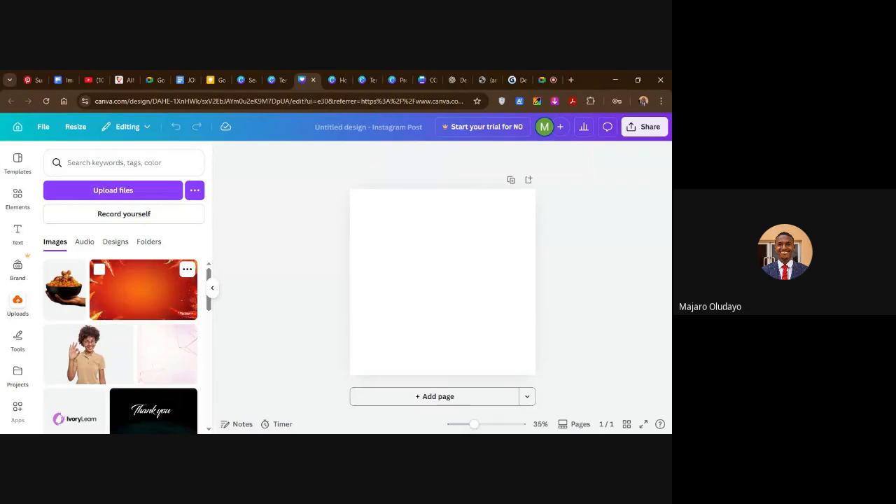
Add the uploaded red-orange chili pepper background image to the blank page.
{"action": "scroll", "coordinate": [142, 329], "scroll_direction": "down", "scroll_amount": 1}
{"action": "scroll", "coordinate": [144, 301], "scroll_direction": "up", "scroll_amount": 1}
{"action": "left_click_drag", "start_coordinate": [168, 300], "coordinate": [141, 295]}
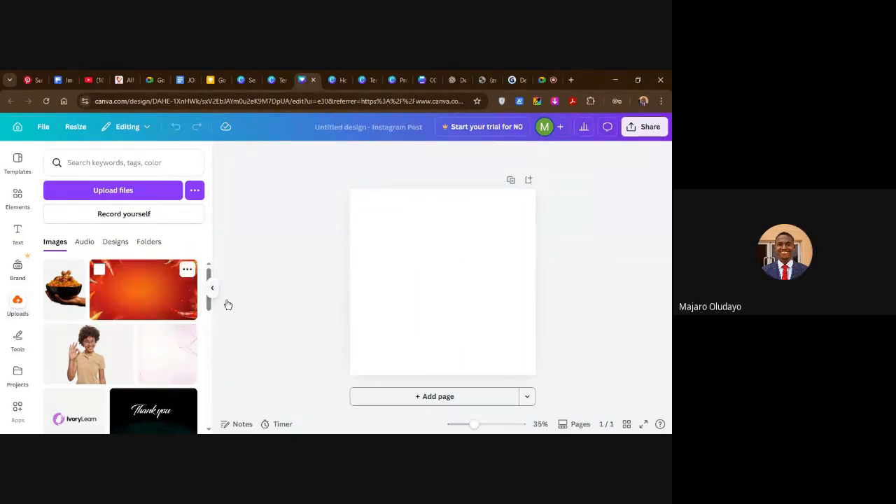
{"action": "left_click", "coordinate": [128, 284]}
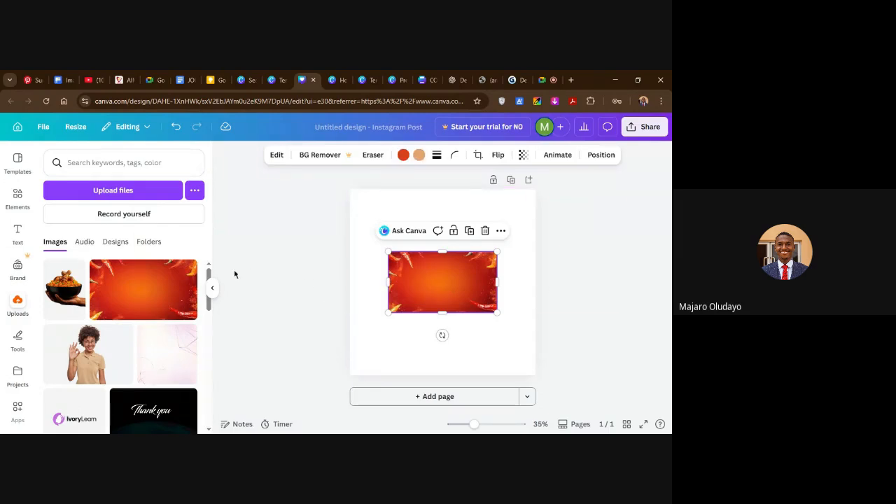
{"action": "left_click", "coordinate": [283, 277]}
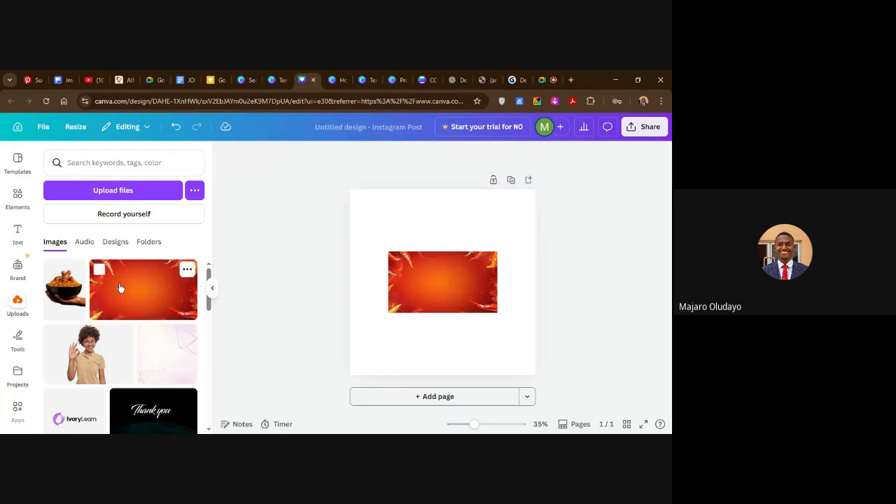
Enlarge the chili pepper background to cover the whole square page and rotate it a quarter turn clockwise.
{"action": "left_click", "coordinate": [425, 287]}
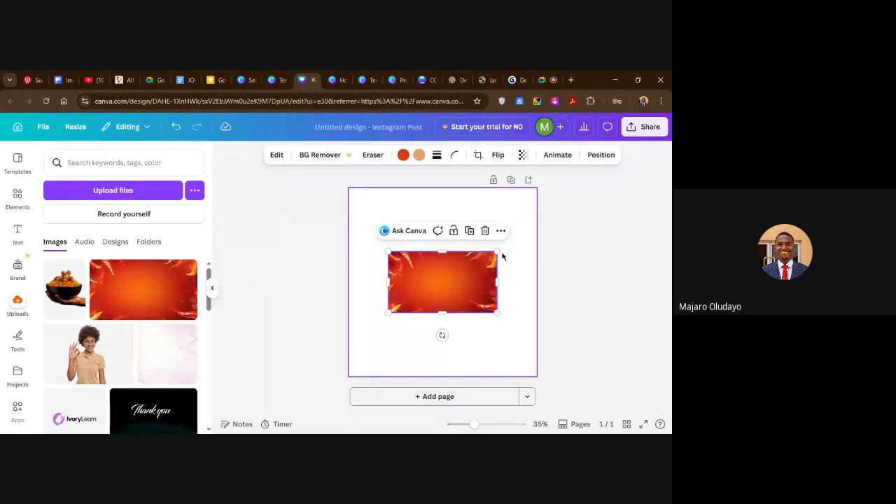
{"action": "left_click_drag", "start_coordinate": [505, 246], "coordinate": [537, 227]}
{"action": "left_click_drag", "start_coordinate": [388, 230], "coordinate": [350, 208]}
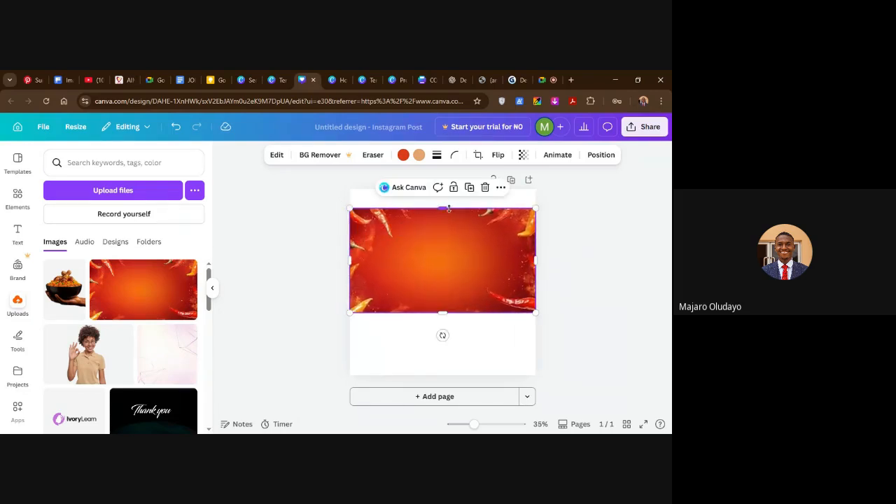
{"action": "left_click_drag", "start_coordinate": [443, 208], "coordinate": [443, 187]}
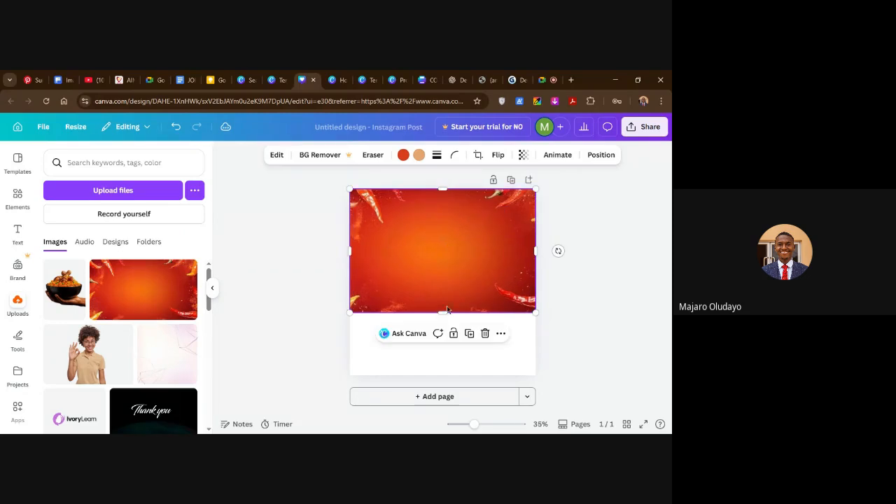
{"action": "left_click_drag", "start_coordinate": [442, 315], "coordinate": [444, 375]}
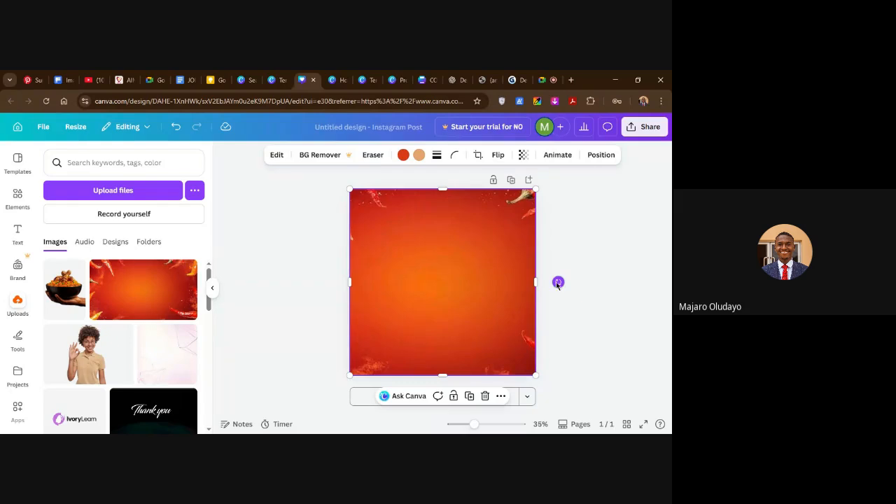
{"action": "left_click_drag", "start_coordinate": [558, 282], "coordinate": [442, 362]}
{"action": "left_click", "coordinate": [592, 312]}
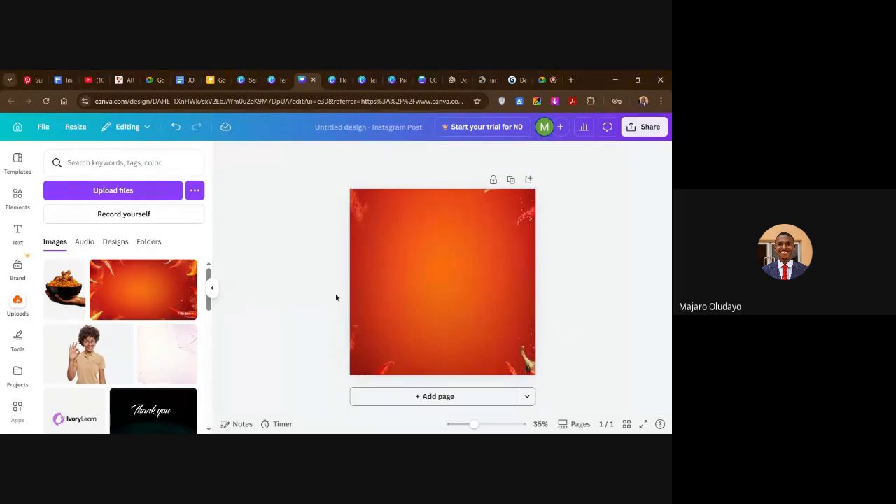
Add the uploaded hand-held jollof rice bowl image and widen it to the page's right edge, about 767 × 709 px.
{"action": "left_click", "coordinate": [80, 297]}
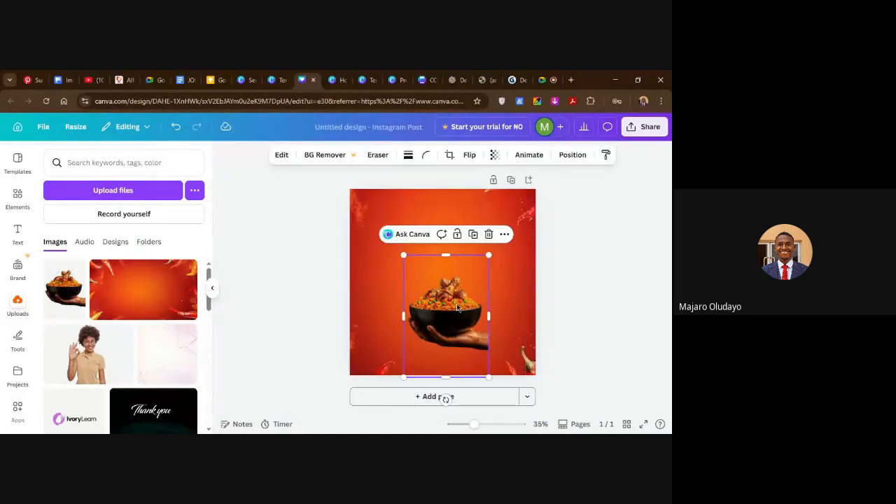
{"action": "left_click_drag", "start_coordinate": [490, 316], "coordinate": [537, 315]}
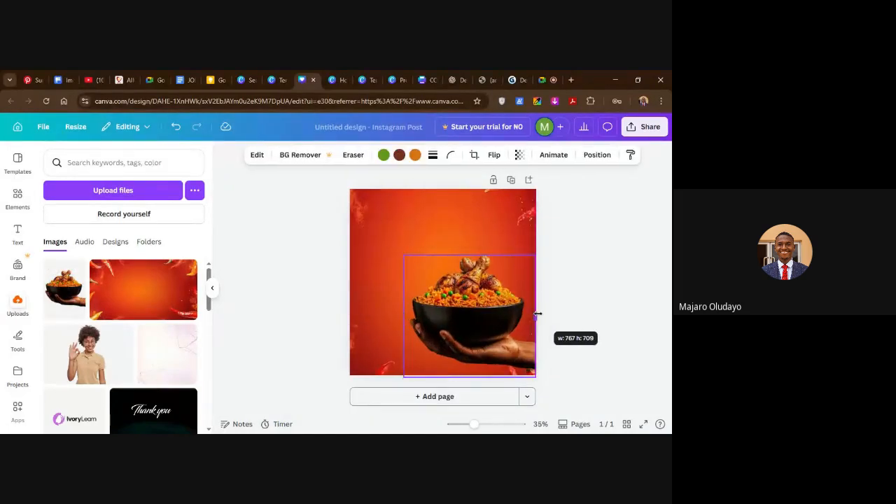
{"action": "mouse_move", "coordinate": [404, 316]}
{"action": "left_mouse_down"}
{"action": "mouse_move", "coordinate": [381, 315]}
{"action": "mouse_move", "coordinate": [422, 316]}
{"action": "left_mouse_up"}
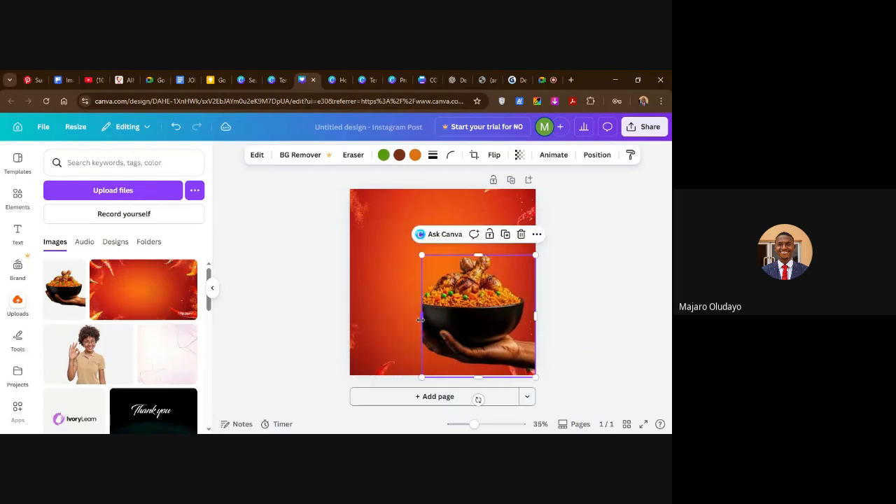
{"action": "key", "text": "ctrl+z"}
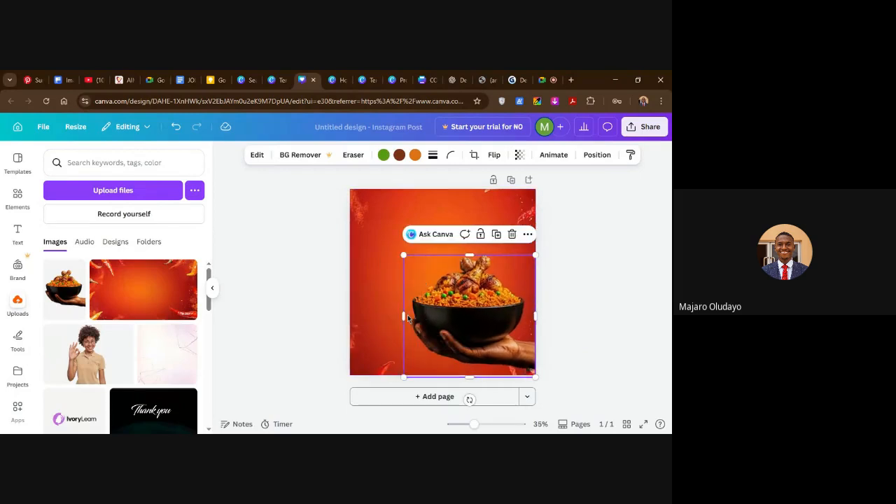
{"action": "left_click", "coordinate": [614, 284]}
Scale the rice bowl image slightly from its upper-left corner, keeping it anchored in the page's lower-right area.
{"action": "left_click", "coordinate": [466, 311]}
{"action": "mouse_move", "coordinate": [404, 255]}
{"action": "left_mouse_down"}
{"action": "mouse_move", "coordinate": [383, 238]}
{"action": "mouse_move", "coordinate": [390, 243]}
{"action": "left_mouse_up"}
{"action": "left_click", "coordinate": [576, 244]}
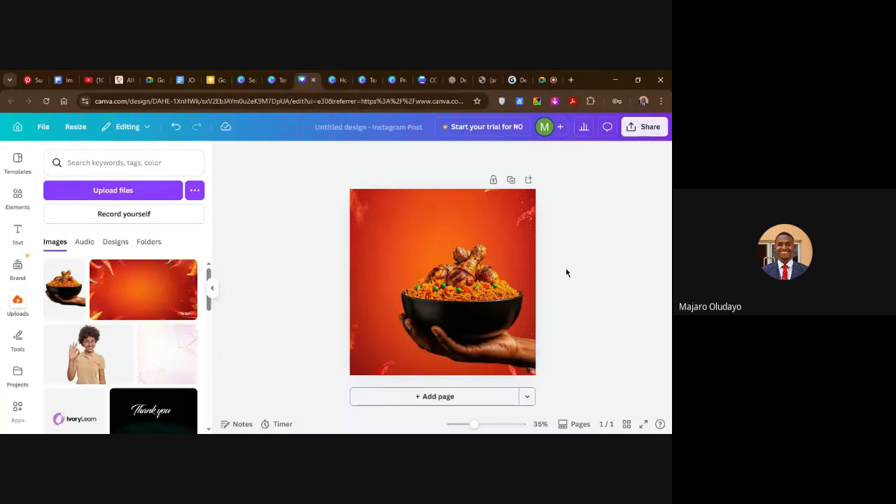
{"action": "left_click", "coordinate": [482, 295]}
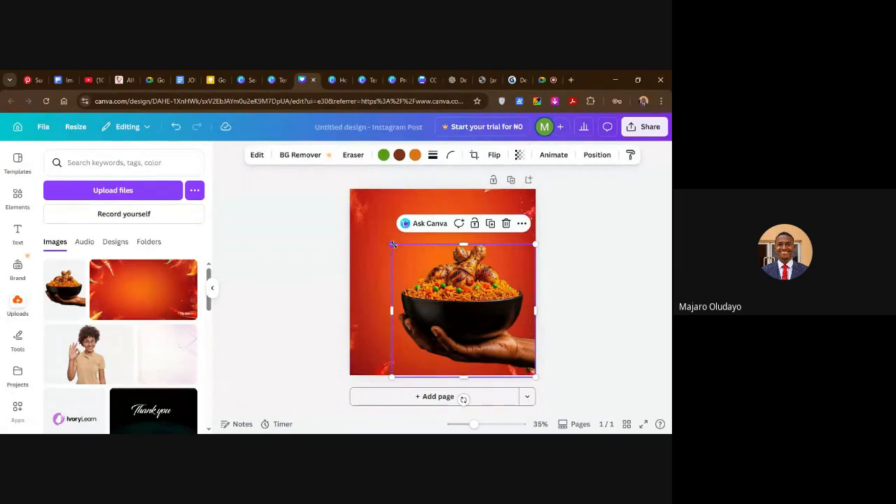
{"action": "left_click_drag", "start_coordinate": [393, 245], "coordinate": [400, 251]}
{"action": "left_click", "coordinate": [616, 350]}
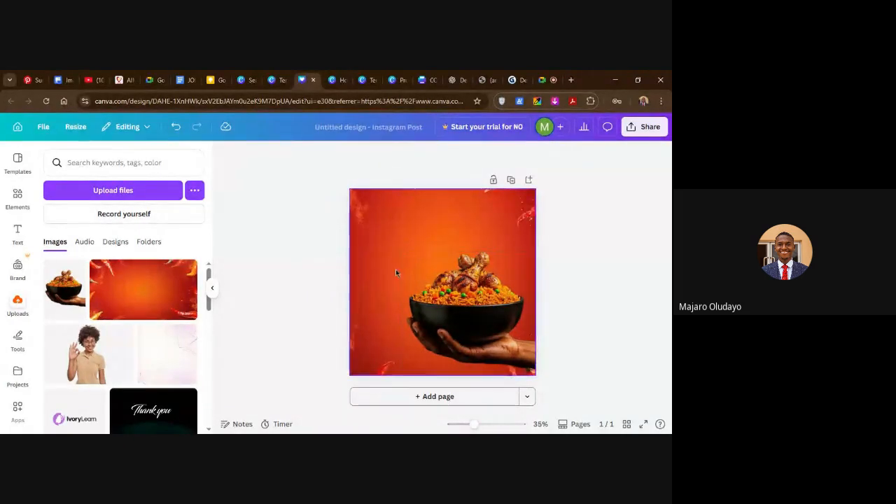
Search the design elements for "COCACOLA LOGO".
{"action": "left_click", "coordinate": [416, 232]}
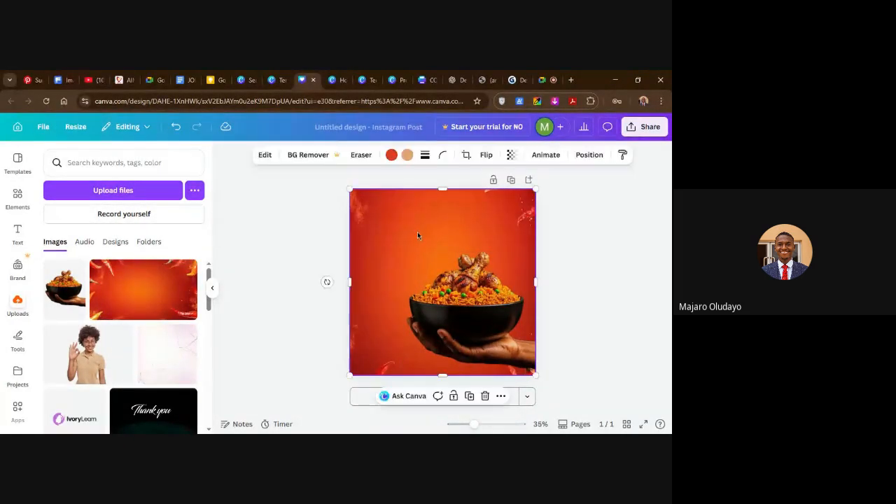
{"action": "left_click", "coordinate": [18, 197]}
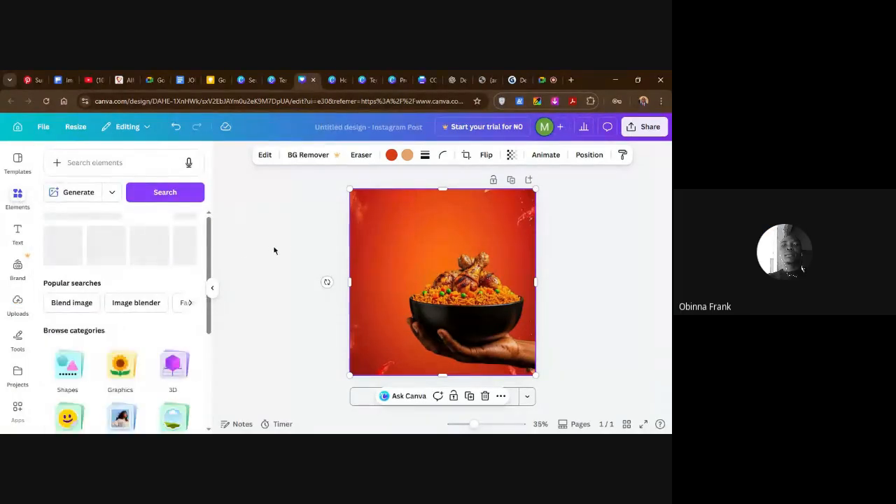
{"action": "scroll", "coordinate": [130, 326], "scroll_direction": "down", "scroll_amount": 1}
{"action": "scroll", "coordinate": [130, 326], "scroll_direction": "up", "scroll_amount": 1}
{"action": "left_click", "coordinate": [89, 162]}
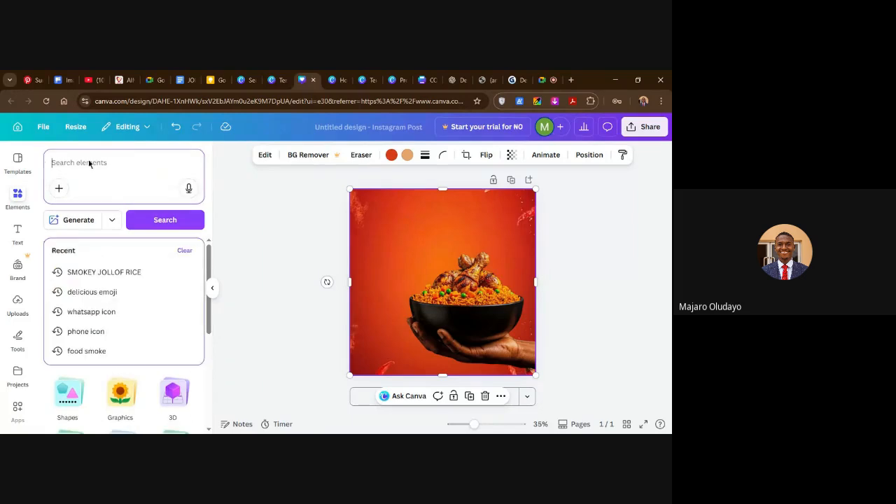
{"action": "type", "text": "coc"}
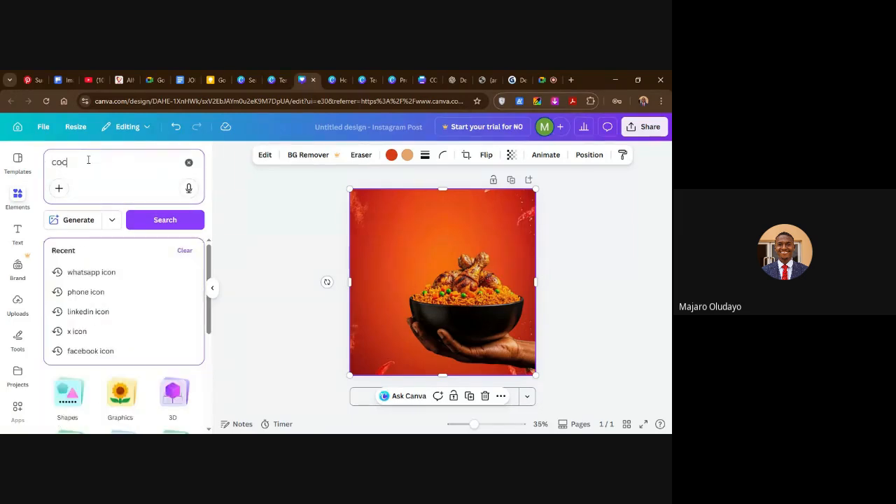
{"action": "type", "text": "acOLA"}
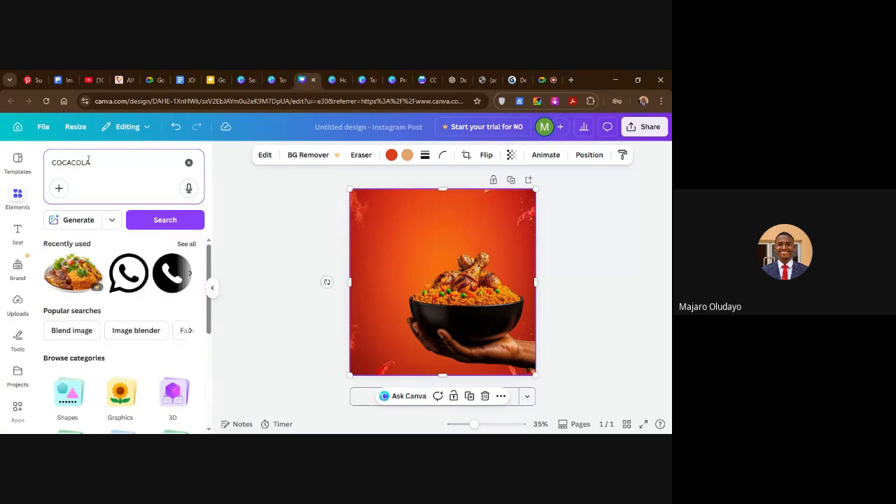
{"action": "type", "text": " LOGO"}
{"action": "key", "text": "Return"}
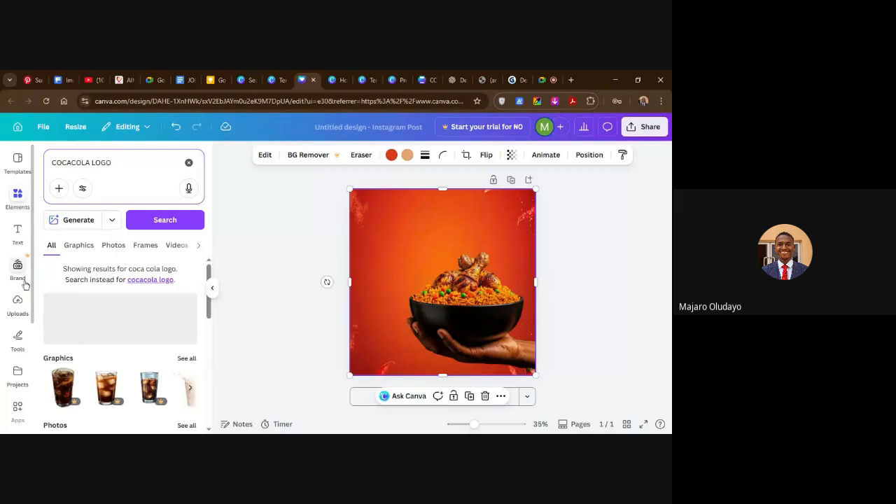
Open the Canva apps directory and look over the trending, recommended and AI generation apps.
{"action": "scroll", "coordinate": [52, 345], "scroll_direction": "down", "scroll_amount": 1}
{"action": "scroll", "coordinate": [24, 397], "scroll_direction": "down", "scroll_amount": 1}
{"action": "scroll", "coordinate": [24, 396], "scroll_direction": "down", "scroll_amount": 2}
{"action": "left_click", "coordinate": [19, 312]}
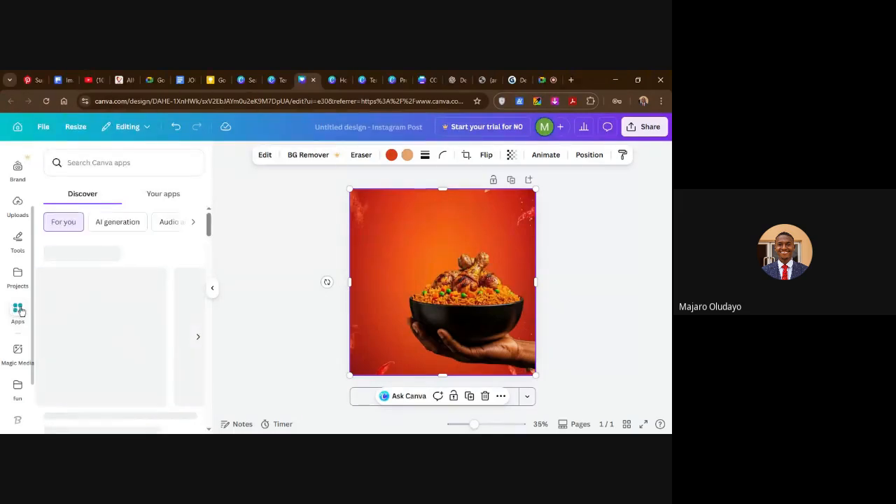
{"action": "scroll", "coordinate": [112, 329], "scroll_direction": "down", "scroll_amount": 5}
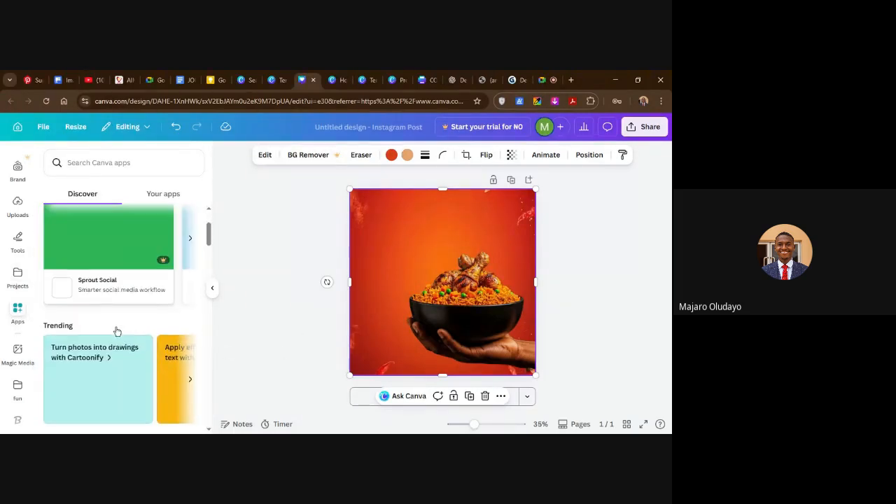
{"action": "scroll", "coordinate": [112, 317], "scroll_direction": "down", "scroll_amount": 3}
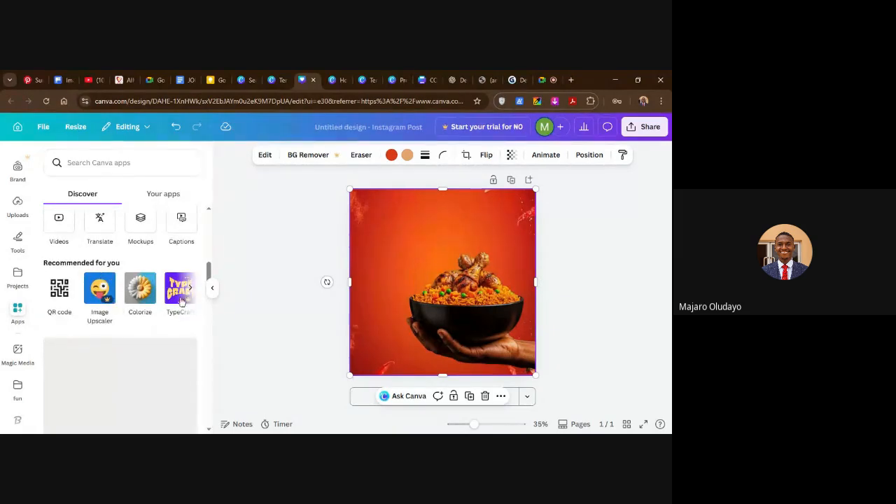
{"action": "left_click", "coordinate": [189, 289]}
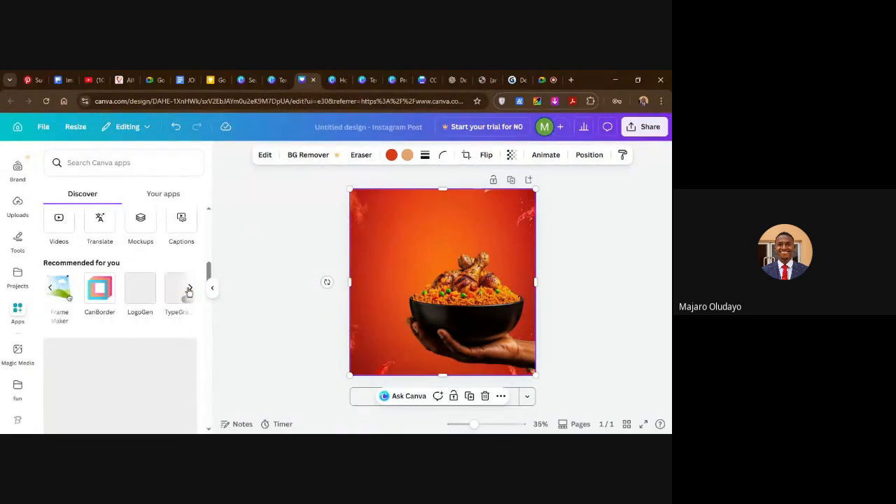
{"action": "left_click", "coordinate": [189, 289]}
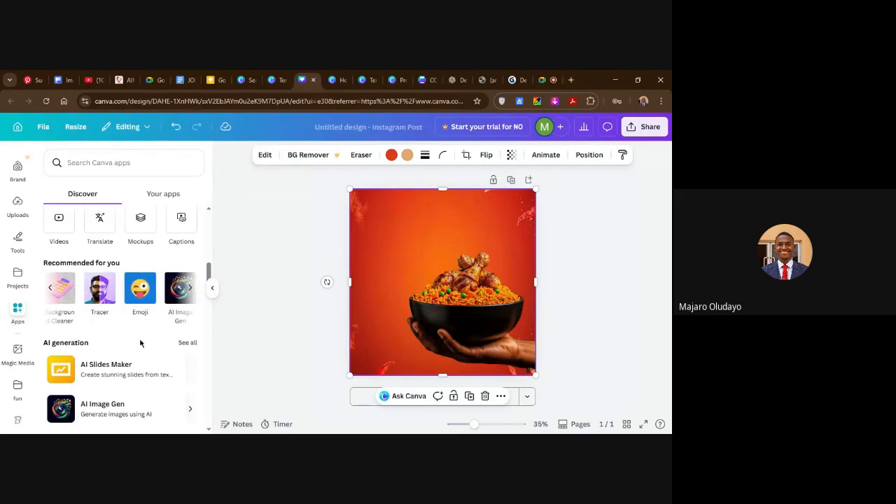
{"action": "scroll", "coordinate": [126, 343], "scroll_direction": "down", "scroll_amount": 3}
{"action": "scroll", "coordinate": [119, 301], "scroll_direction": "up", "scroll_amount": 2}
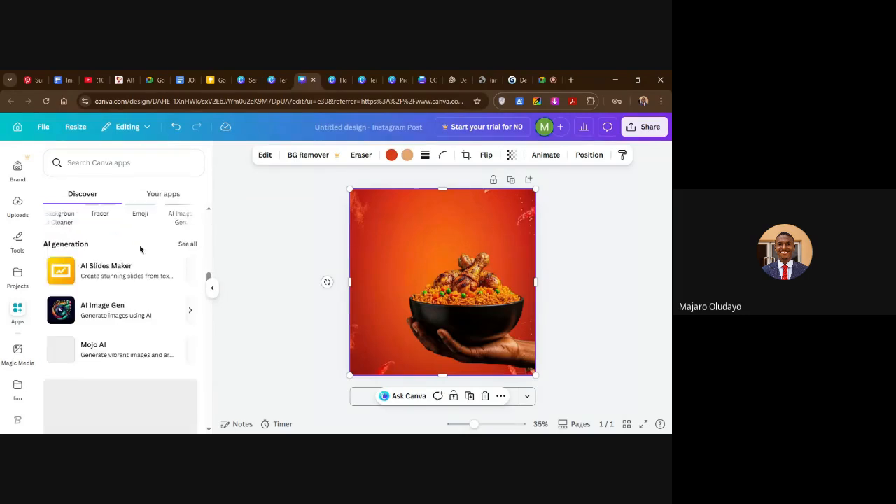
Launch the Brandfetch app from the previously used apps, then check the Google Meet call and return to the design.
{"action": "left_click", "coordinate": [164, 198]}
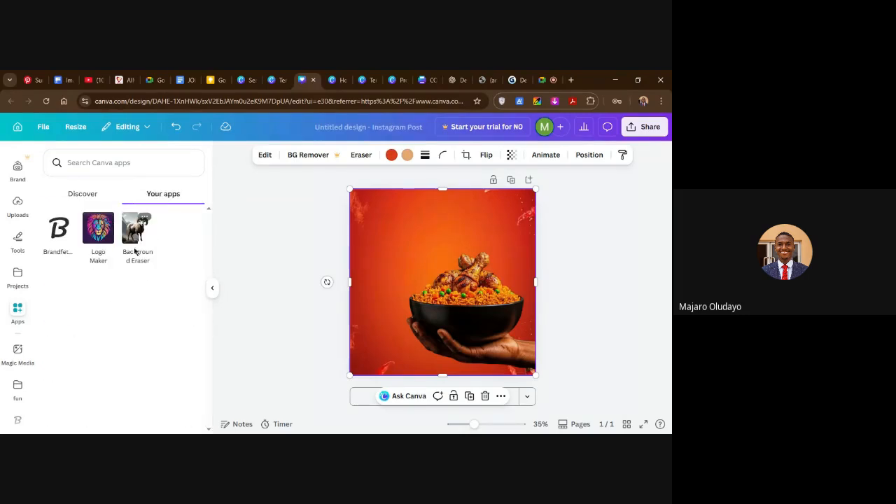
{"action": "left_click", "coordinate": [63, 245]}
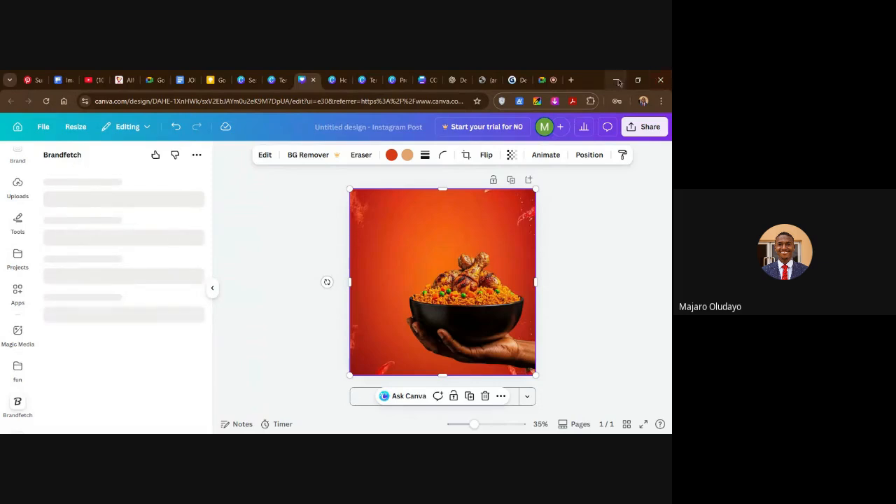
{"action": "left_click", "coordinate": [542, 80]}
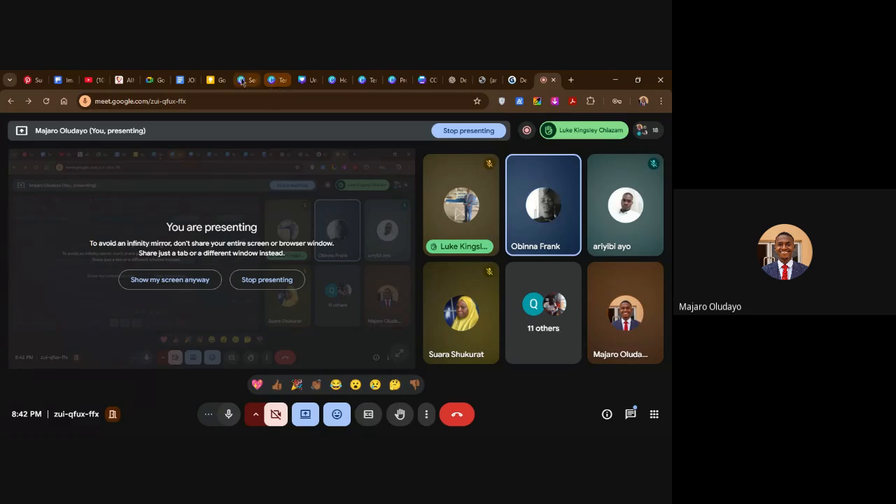
{"action": "left_click", "coordinate": [305, 80]}
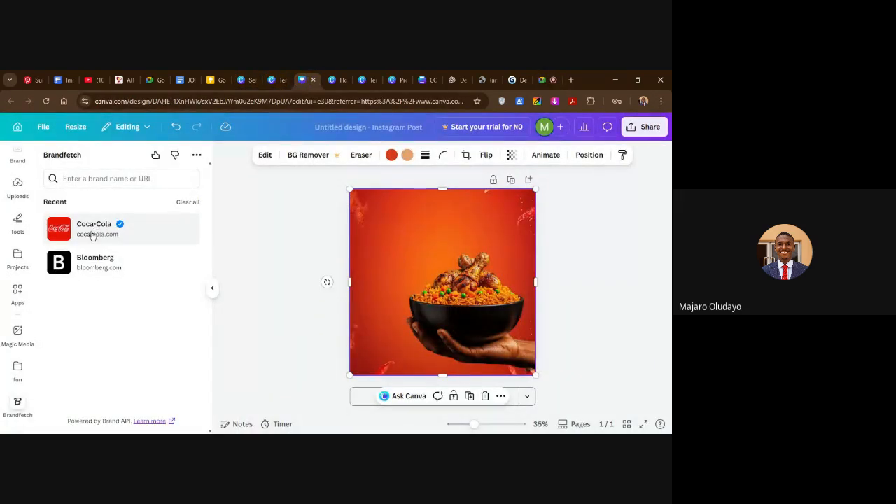
Add the white "The Coca-Cola Company" logo from the Coca-Cola brand assets and place it in the flyer's upper-left area.
{"action": "left_click", "coordinate": [92, 236]}
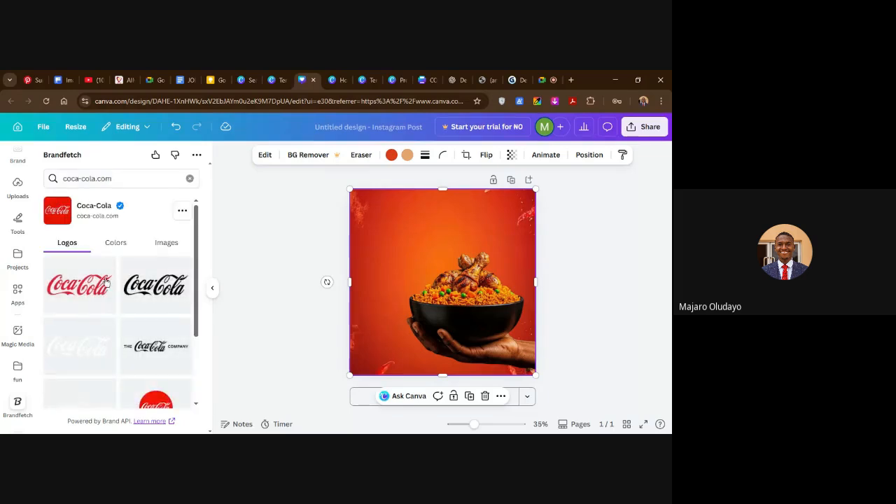
{"action": "scroll", "coordinate": [70, 309], "scroll_direction": "down", "scroll_amount": 2}
{"action": "scroll", "coordinate": [83, 352], "scroll_direction": "down", "scroll_amount": 2}
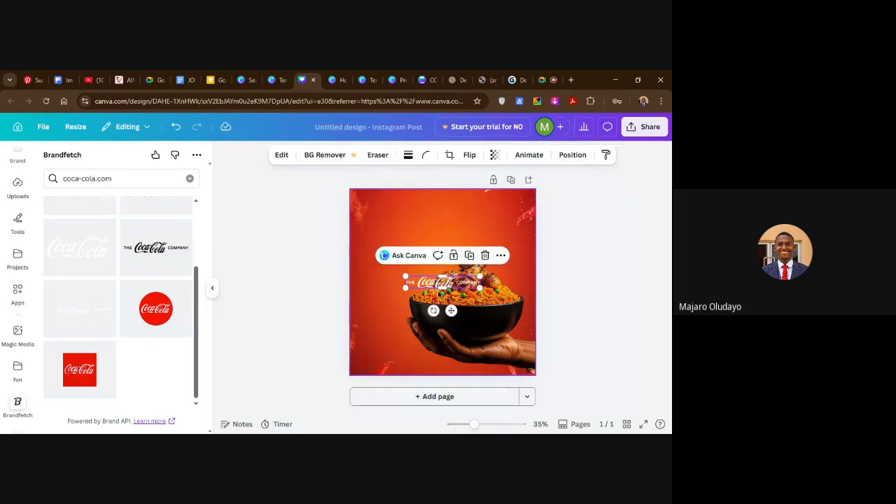
{"action": "left_click_drag", "start_coordinate": [425, 281], "coordinate": [389, 207]}
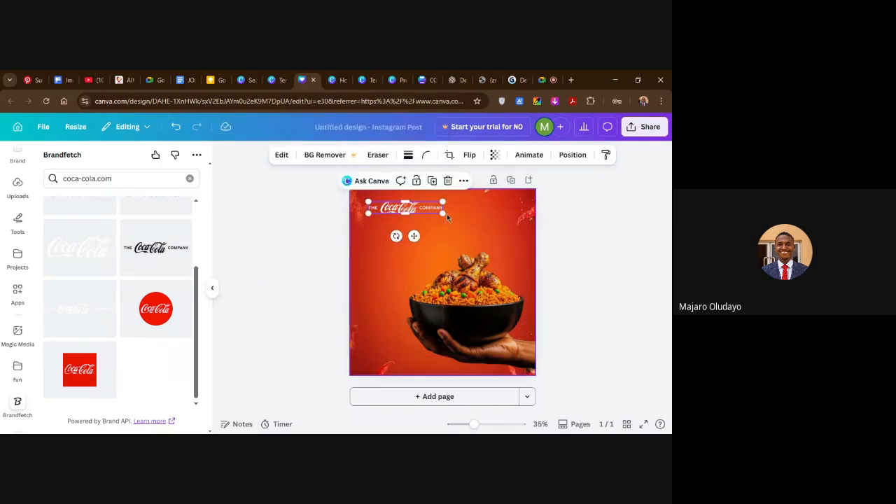
Enlarge the Coca-Cola Company logo to a little over half the page width, keeping it in the page's upper-left area.
{"action": "left_click_drag", "start_coordinate": [442, 212], "coordinate": [459, 221]}
{"action": "left_click", "coordinate": [591, 224]}
{"action": "left_click_drag", "start_coordinate": [407, 214], "coordinate": [406, 221]}
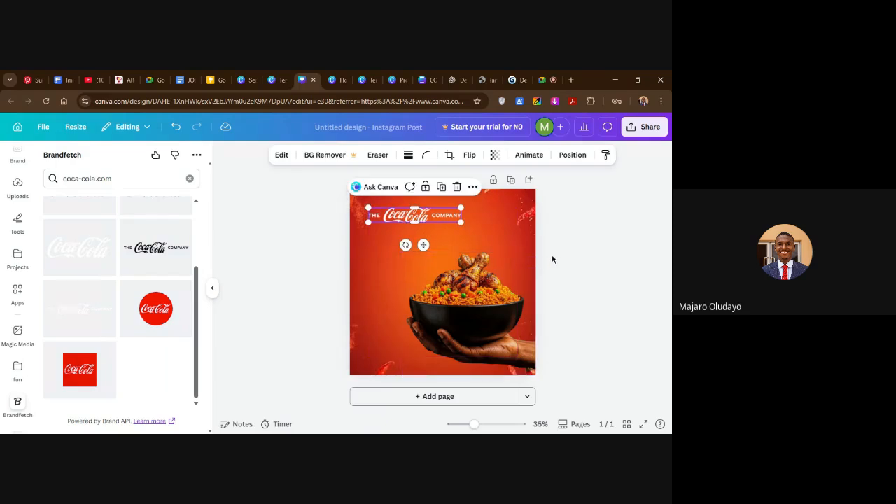
{"action": "left_click", "coordinate": [568, 253]}
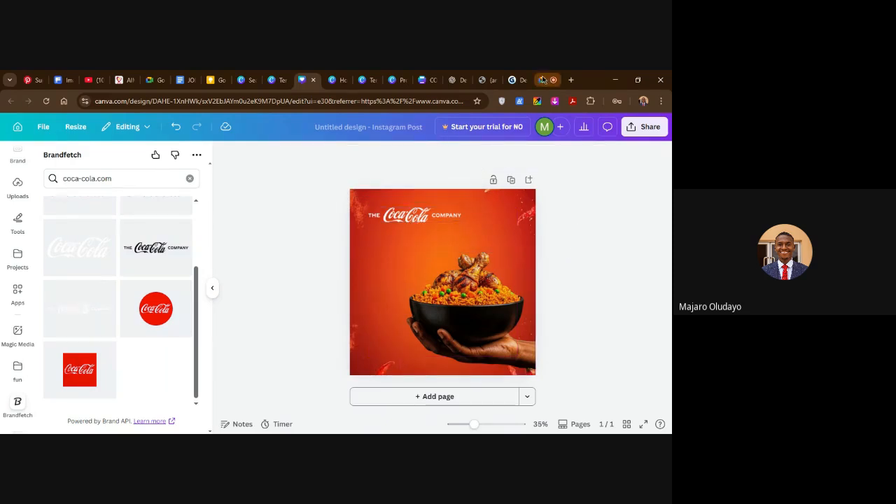
{"action": "left_click", "coordinate": [407, 218]}
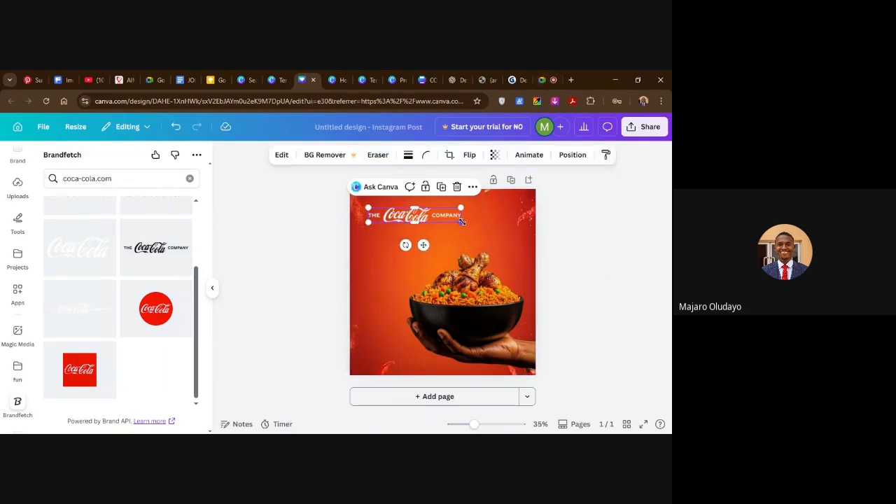
{"action": "left_click_drag", "start_coordinate": [462, 223], "coordinate": [475, 226]}
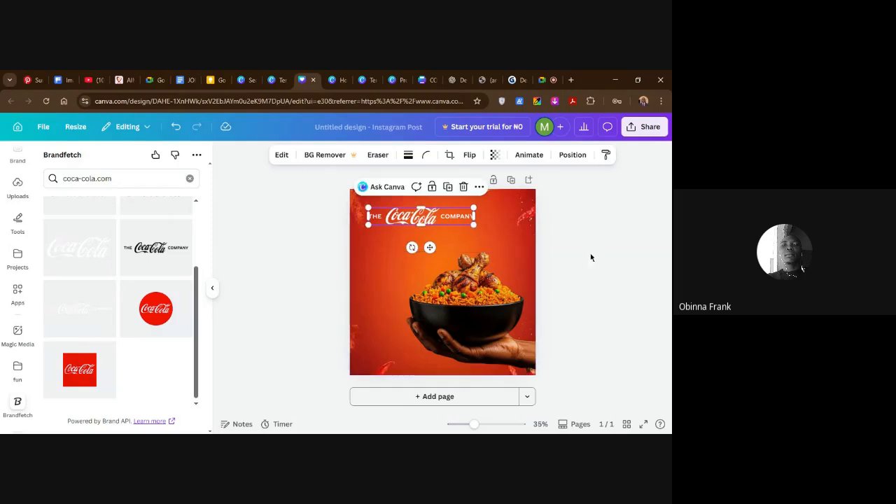
{"action": "left_click", "coordinate": [591, 258]}
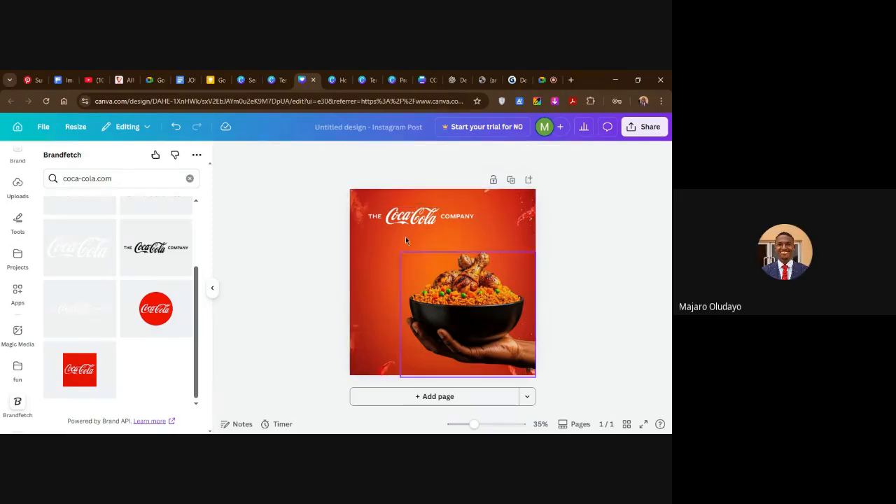
Scale the rice bowl image down slightly from its upper-left corner, keeping it against the page's lower-right edges.
{"action": "left_click", "coordinate": [472, 315]}
{"action": "left_click_drag", "start_coordinate": [400, 252], "coordinate": [406, 257]}
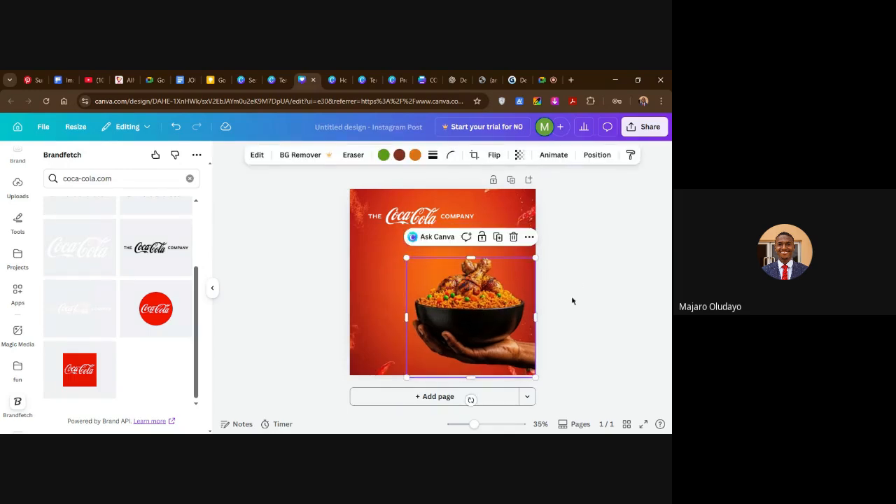
{"action": "left_click", "coordinate": [572, 301]}
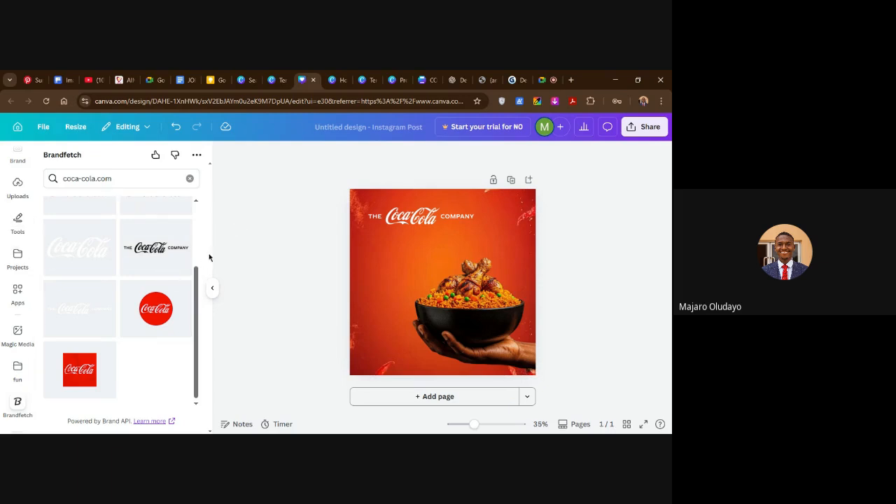
Add a heading to the flyer reading "COMING SOON", split over two lines.
{"action": "scroll", "coordinate": [17, 231], "scroll_direction": "up", "scroll_amount": 3}
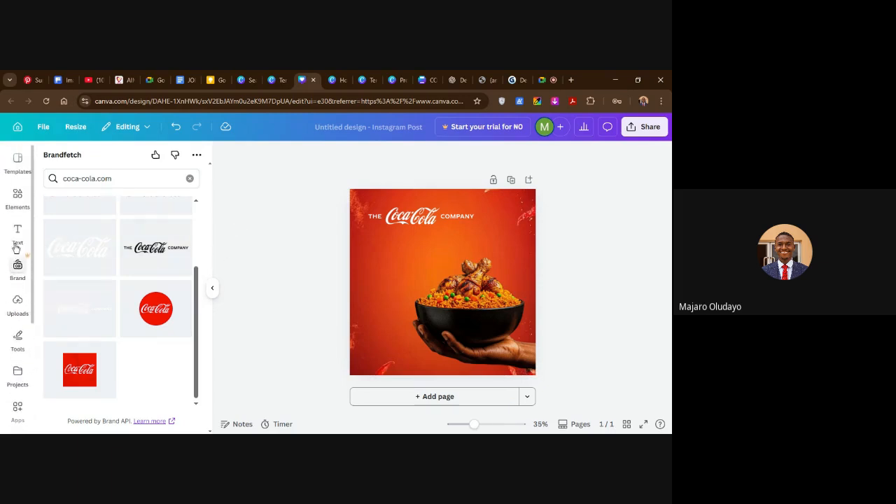
{"action": "left_click", "coordinate": [17, 233]}
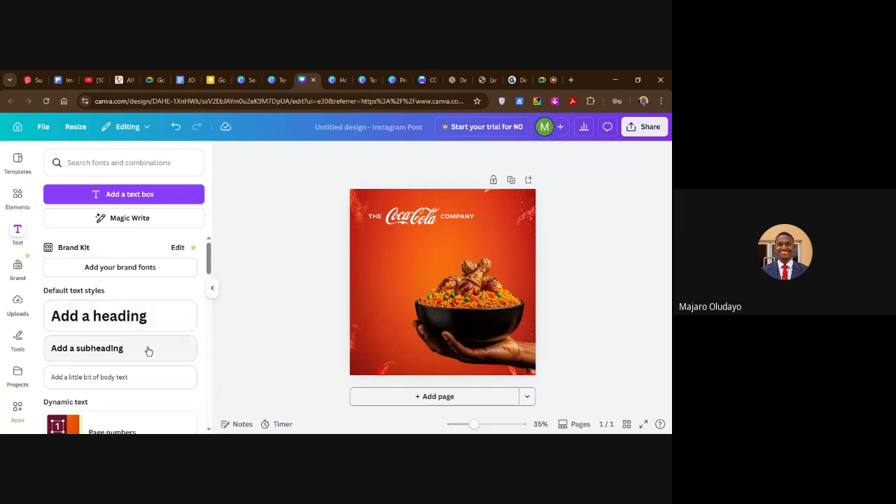
{"action": "scroll", "coordinate": [131, 376], "scroll_direction": "down", "scroll_amount": 2}
{"action": "scroll", "coordinate": [145, 363], "scroll_direction": "up", "scroll_amount": 2}
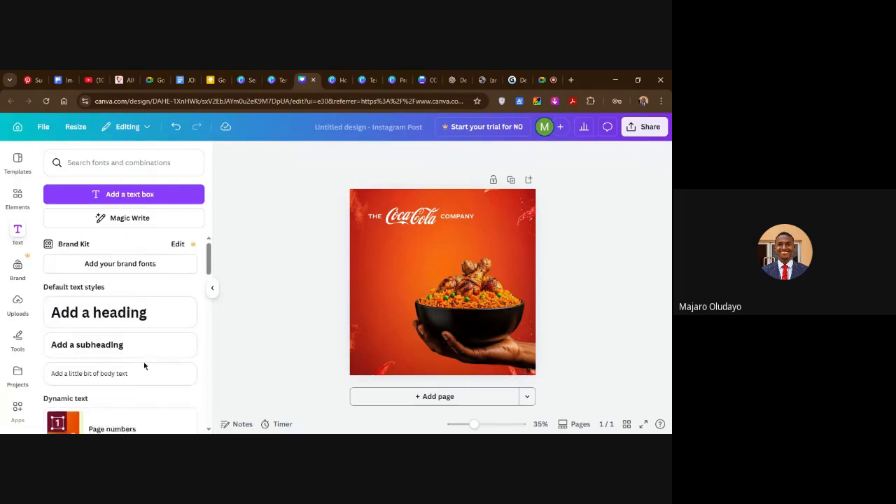
{"action": "scroll", "coordinate": [154, 361], "scroll_direction": "down", "scroll_amount": 4}
{"action": "scroll", "coordinate": [130, 354], "scroll_direction": "up", "scroll_amount": 2}
{"action": "scroll", "coordinate": [132, 362], "scroll_direction": "down", "scroll_amount": 5}
{"action": "scroll", "coordinate": [133, 347], "scroll_direction": "up", "scroll_amount": 3}
{"action": "scroll", "coordinate": [133, 340], "scroll_direction": "up", "scroll_amount": 4}
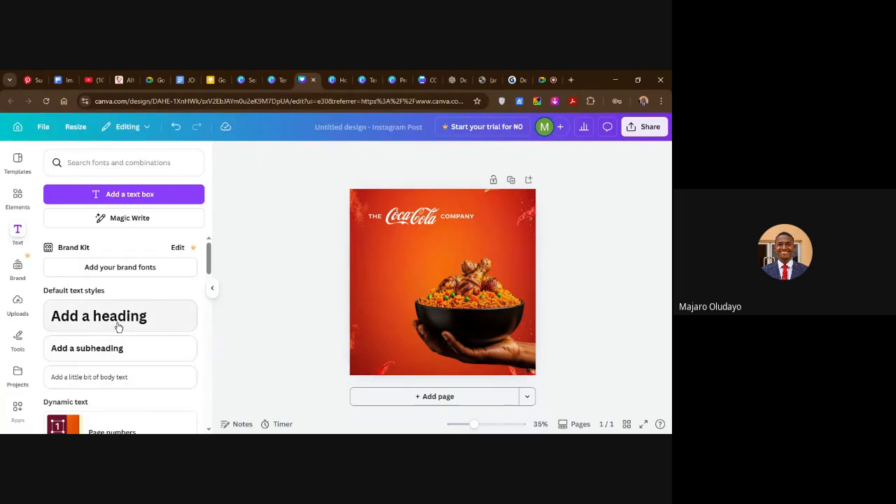
{"action": "left_click", "coordinate": [118, 319]}
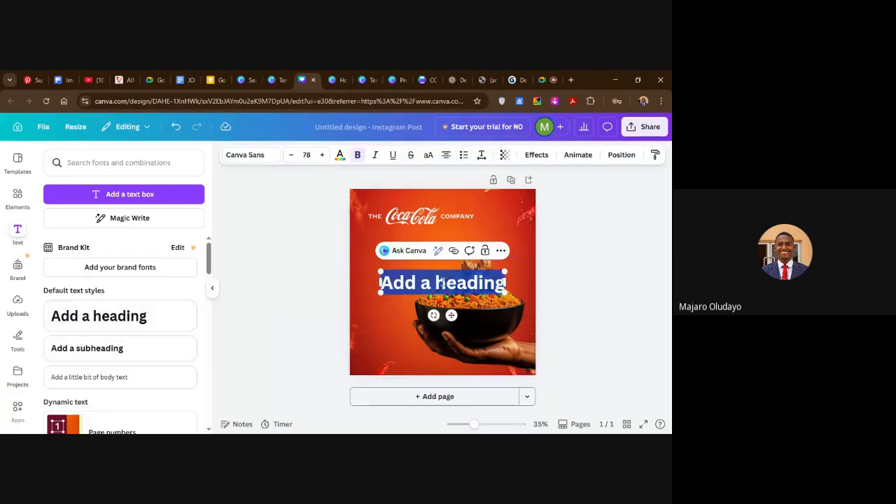
{"action": "type", "text": "COMING"}
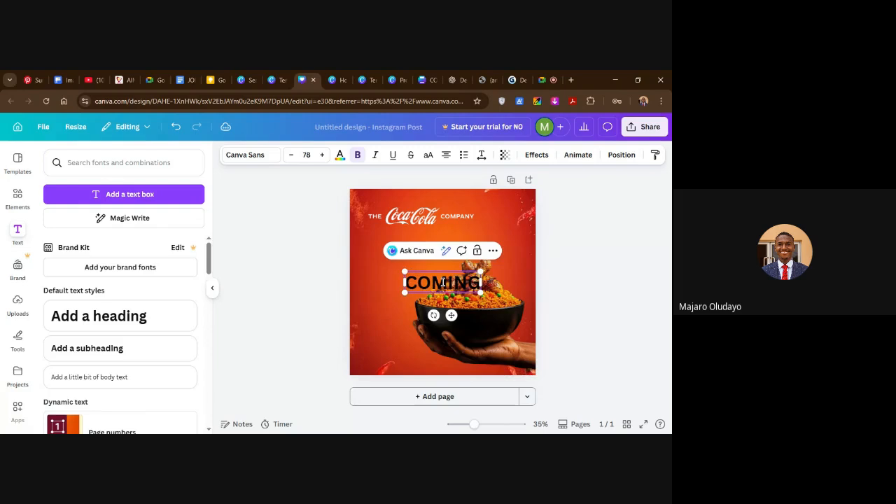
{"action": "key", "text": "Return"}
{"action": "type", "text": "SOON"}
Change the font of the whole COMING SOON heading to Quotes Caps from the recently used fonts.
{"action": "key", "text": "ctrl+a"}
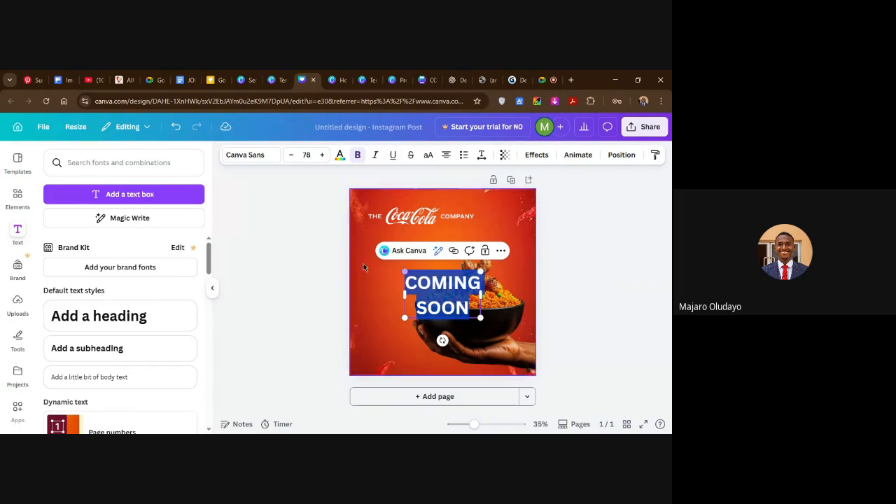
{"action": "left_click", "coordinate": [269, 155]}
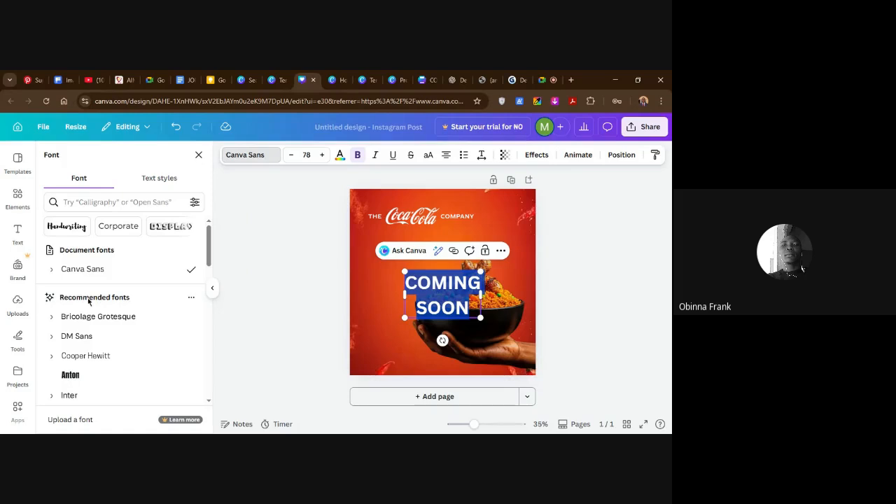
{"action": "scroll", "coordinate": [104, 324], "scroll_direction": "down", "scroll_amount": 3}
{"action": "scroll", "coordinate": [103, 322], "scroll_direction": "down", "scroll_amount": 3}
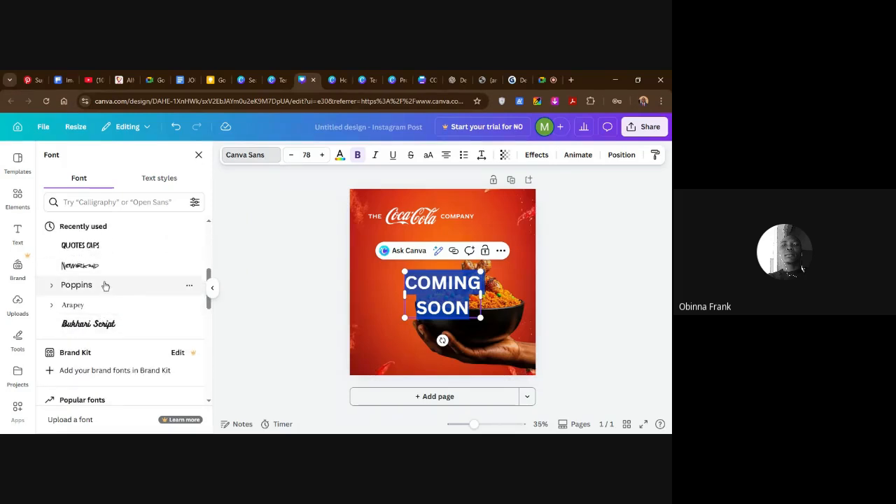
{"action": "scroll", "coordinate": [106, 285], "scroll_direction": "up", "scroll_amount": 2}
{"action": "left_click", "coordinate": [82, 296]}
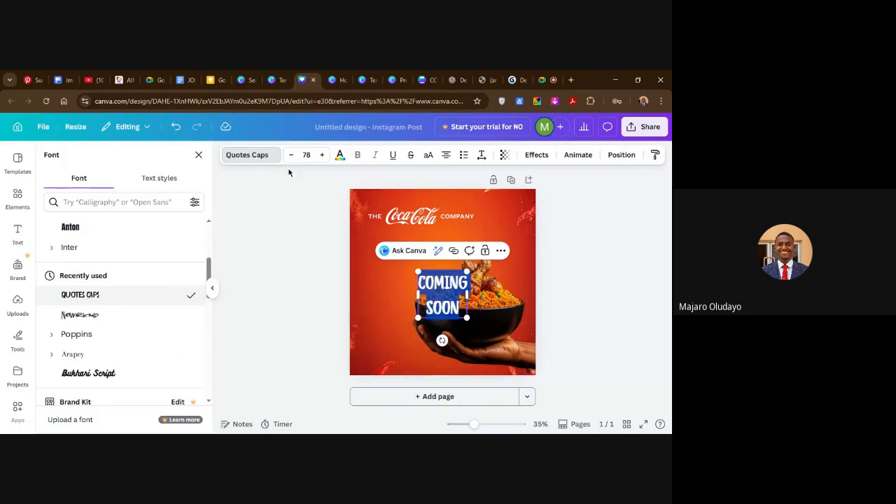
Increase the font size of the COMING SOON heading to 146.
{"action": "left_click", "coordinate": [322, 155]}
{"action": "left_click", "coordinate": [322, 155]}
{"action": "left_click", "coordinate": [322, 154]}
{"action": "left_click", "coordinate": [322, 155]}
{"action": "left_click", "coordinate": [322, 155]}
{"action": "left_click", "coordinate": [322, 155]}
{"action": "left_click", "coordinate": [322, 154]}
{"action": "left_click", "coordinate": [322, 155]}
{"action": "left_click", "coordinate": [322, 155]}
{"action": "left_click", "coordinate": [322, 154]}
{"action": "left_click", "coordinate": [322, 154]}
{"action": "left_click", "coordinate": [323, 155]}
{"action": "left_click", "coordinate": [322, 155]}
{"action": "left_click", "coordinate": [322, 154]}
{"action": "left_click", "coordinate": [322, 154]}
{"action": "left_click", "coordinate": [323, 155]}
{"action": "left_click", "coordinate": [323, 155]}
{"action": "left_click", "coordinate": [323, 154]}
{"action": "left_click", "coordinate": [323, 155]}
{"action": "left_click", "coordinate": [323, 155]}
{"action": "left_click", "coordinate": [323, 155]}
{"action": "left_click", "coordinate": [324, 154]}
{"action": "left_click", "coordinate": [323, 154]}
{"action": "left_click", "coordinate": [324, 155]}
{"action": "left_click", "coordinate": [323, 155]}
{"action": "left_click", "coordinate": [324, 155]}
{"action": "left_click", "coordinate": [324, 154]}
{"action": "left_click", "coordinate": [323, 155]}
{"action": "left_click", "coordinate": [323, 155]}
{"action": "left_click", "coordinate": [323, 155]}
{"action": "left_click", "coordinate": [323, 155]}
{"action": "left_click", "coordinate": [323, 155]}
{"action": "left_click", "coordinate": [322, 155]}
{"action": "left_click", "coordinate": [323, 154]}
{"action": "left_click", "coordinate": [322, 155]}
{"action": "left_click", "coordinate": [323, 155]}
{"action": "left_click", "coordinate": [322, 154]}
{"action": "left_click", "coordinate": [323, 154]}
{"action": "left_click", "coordinate": [322, 155]}
{"action": "left_click", "coordinate": [323, 154]}
{"action": "left_click", "coordinate": [323, 155]}
{"action": "left_click", "coordinate": [323, 154]}
{"action": "left_click", "coordinate": [322, 154]}
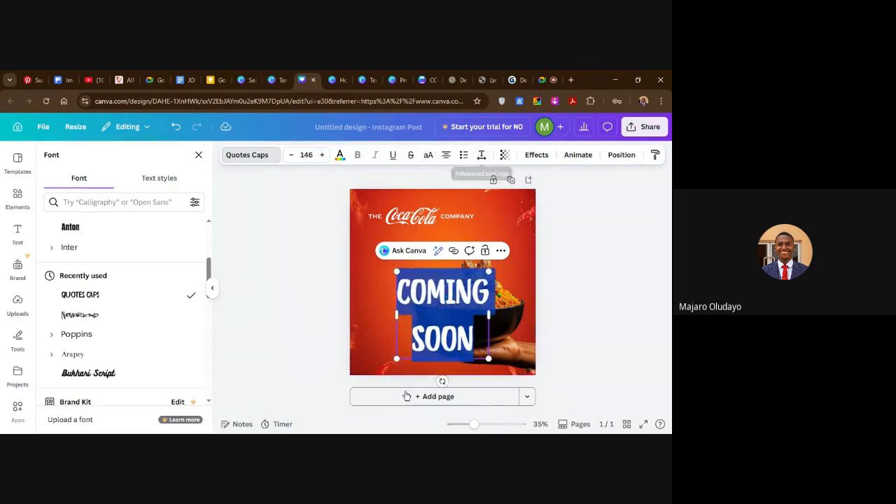
Set the COMING SOON heading's line spacing to 0.88 and its letter spacing to -3.
{"action": "left_click", "coordinate": [482, 155]}
{"action": "left_click_drag", "start_coordinate": [464, 230], "coordinate": [446, 232]}
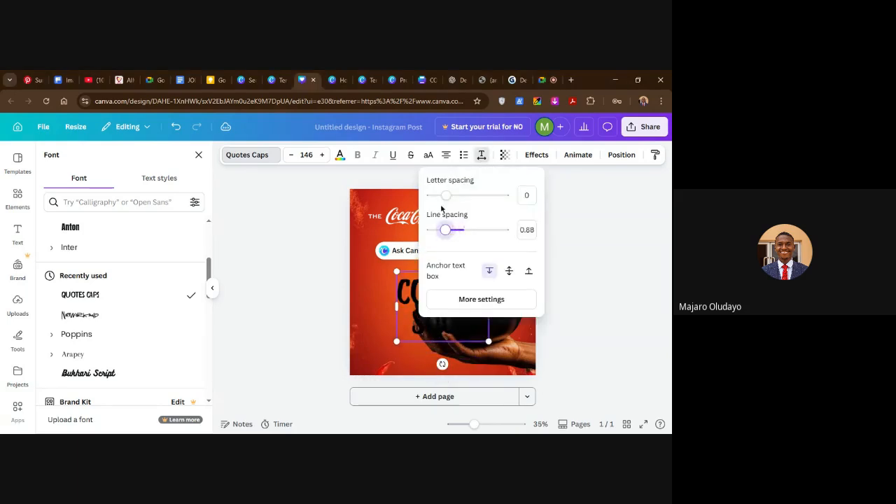
{"action": "left_click_drag", "start_coordinate": [446, 195], "coordinate": [446, 197]}
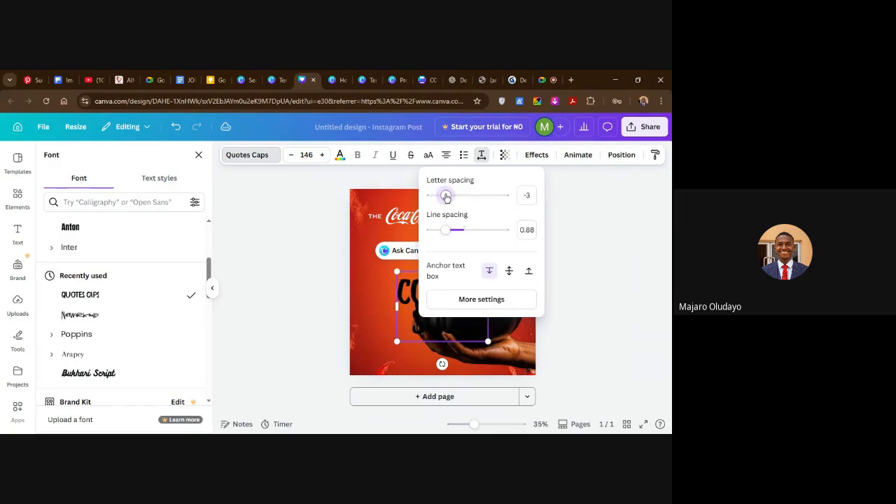
{"action": "left_click", "coordinate": [572, 222]}
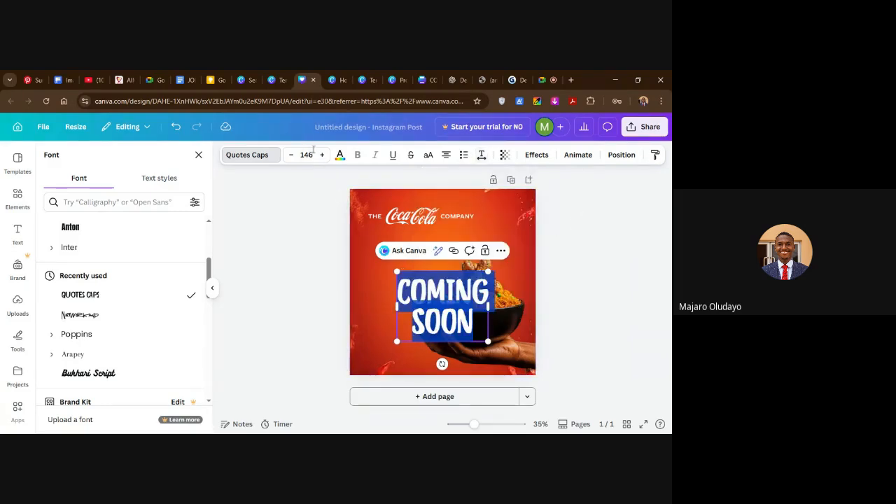
Colour the COMING SOON heading white using the document colors and deselect it.
{"action": "left_click", "coordinate": [339, 155]}
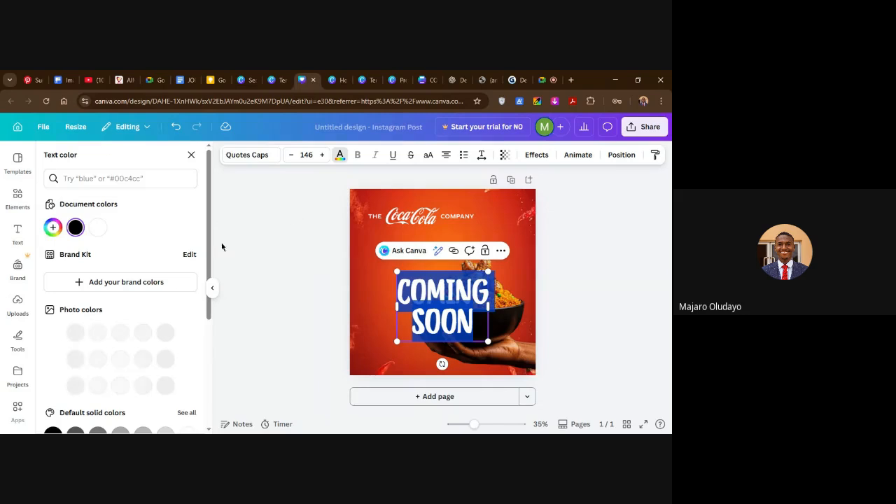
{"action": "left_click", "coordinate": [97, 227]}
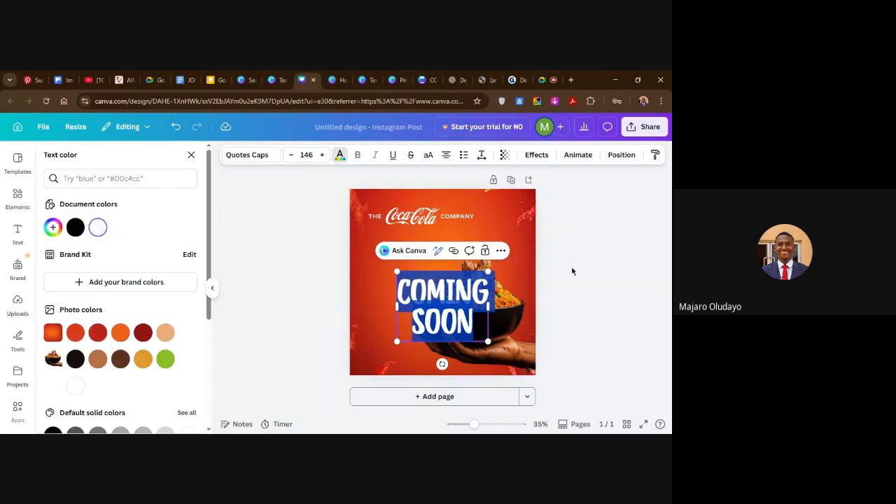
{"action": "key", "text": "Escape"}
{"action": "left_click", "coordinate": [315, 283]}
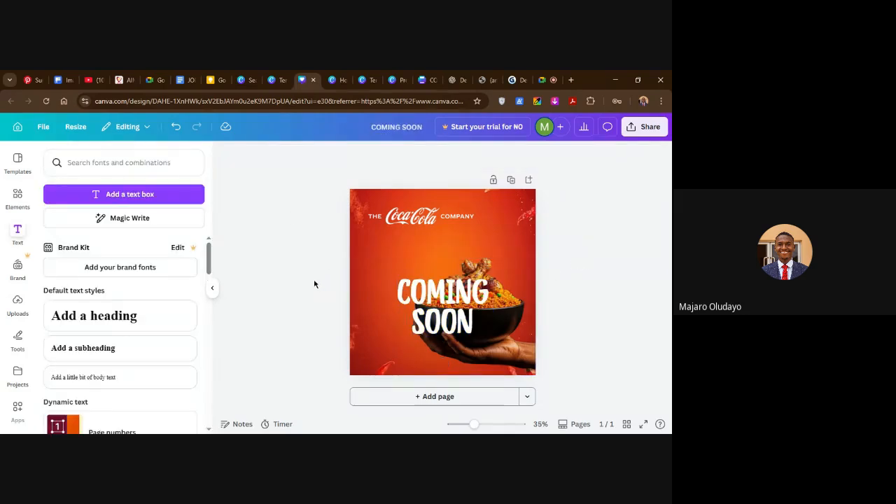
Move the COMING SOON heading up, scale it to font size 207 and centre it horizontally on the page.
{"action": "left_click_drag", "start_coordinate": [454, 304], "coordinate": [450, 280]}
{"action": "left_click_drag", "start_coordinate": [483, 317], "coordinate": [509, 337]}
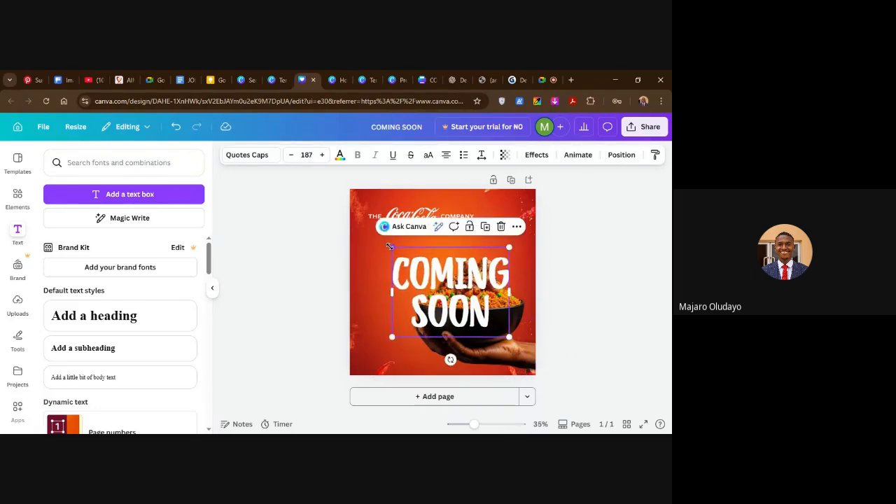
{"action": "left_click_drag", "start_coordinate": [390, 247], "coordinate": [379, 238]}
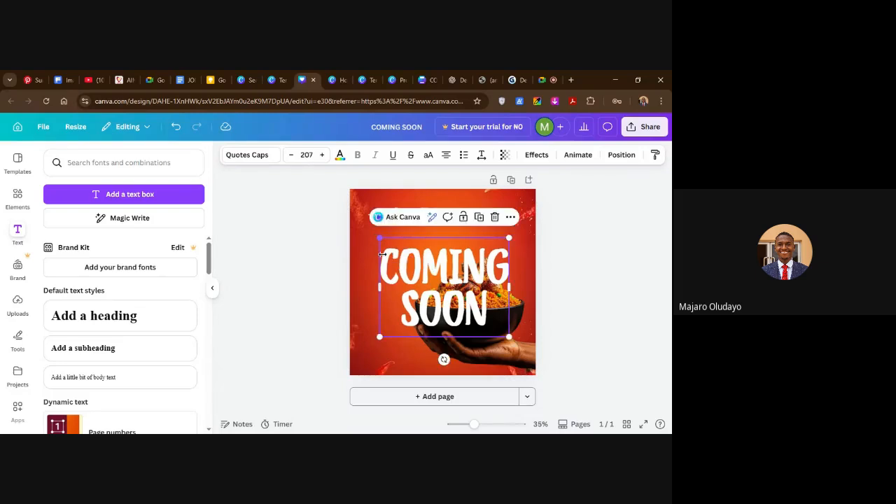
{"action": "left_click", "coordinate": [572, 278]}
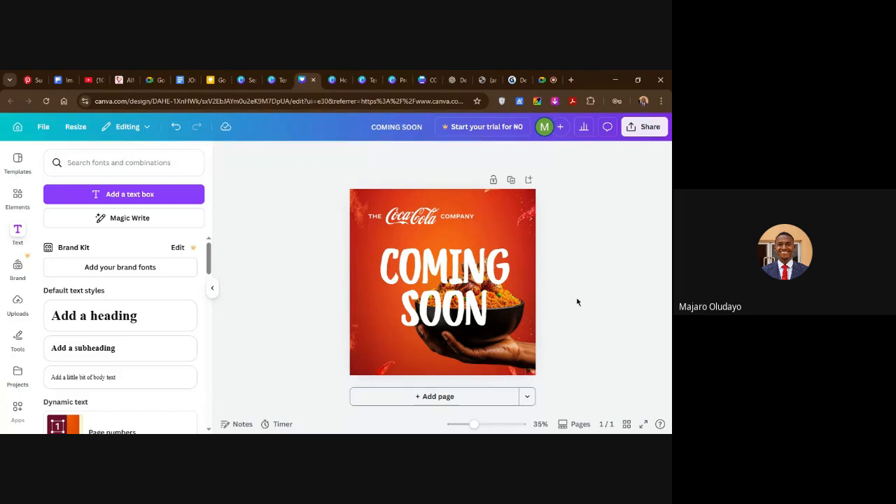
{"action": "left_click", "coordinate": [473, 321]}
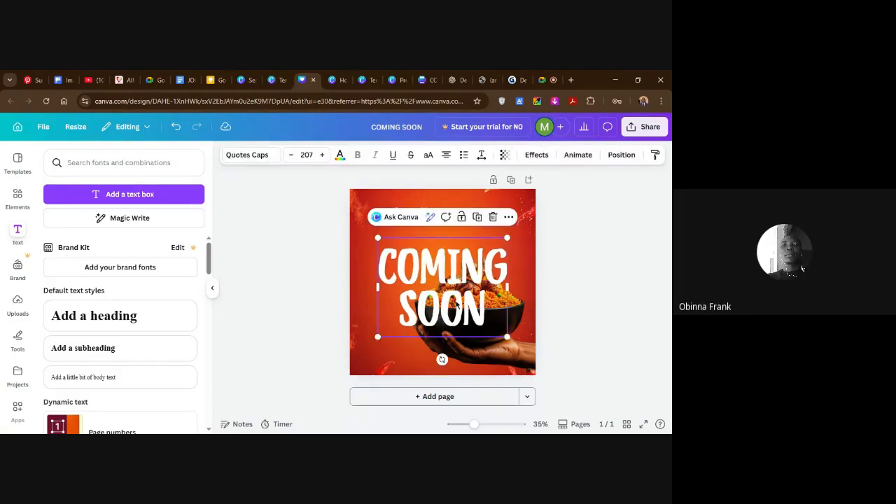
Check the Google Meet call and return to the Canva design.
{"action": "left_click", "coordinate": [544, 82]}
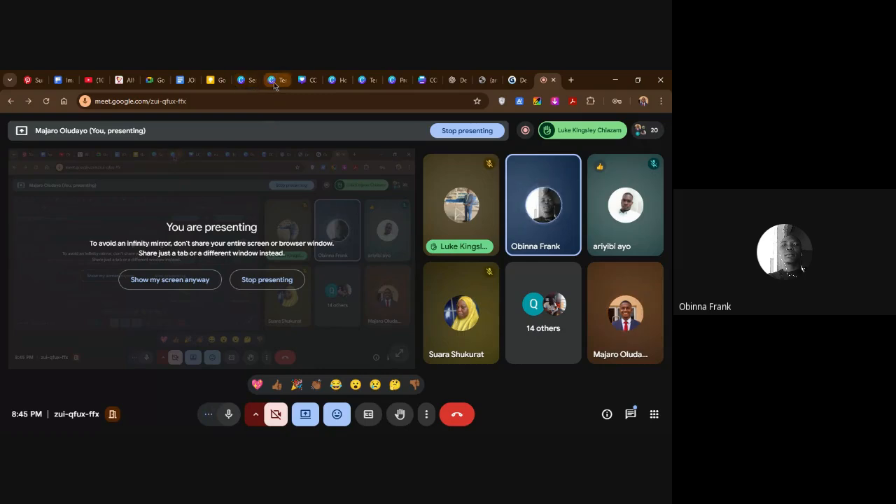
{"action": "left_click", "coordinate": [301, 83]}
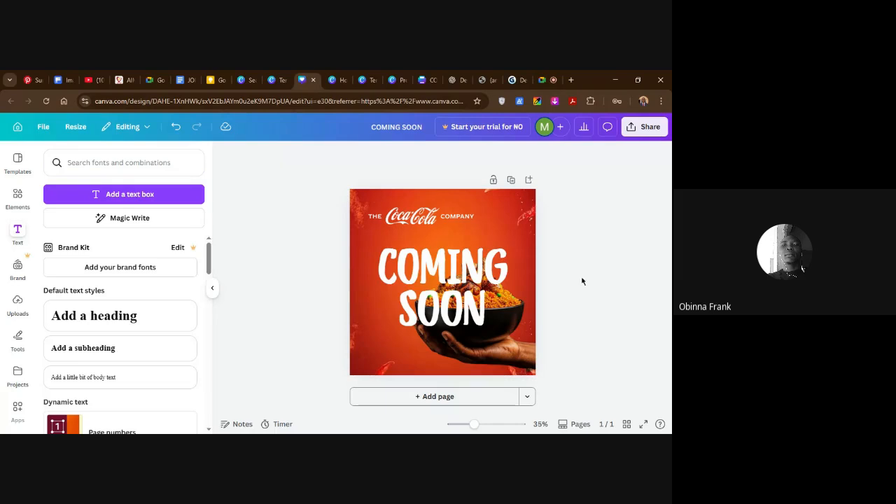
Scale the COMING SOON heading down from its corners to font size 190.
{"action": "left_click", "coordinate": [488, 330]}
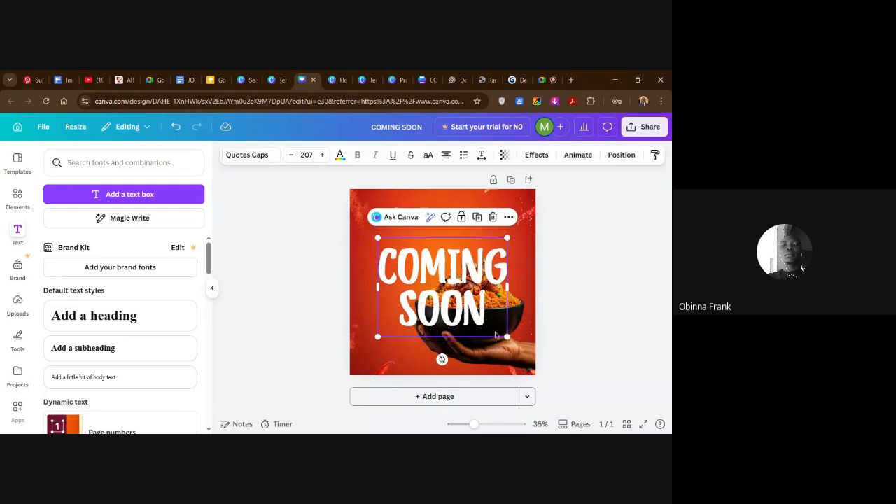
{"action": "left_click_drag", "start_coordinate": [506, 338], "coordinate": [500, 332]}
{"action": "left_click_drag", "start_coordinate": [379, 237], "coordinate": [381, 241]}
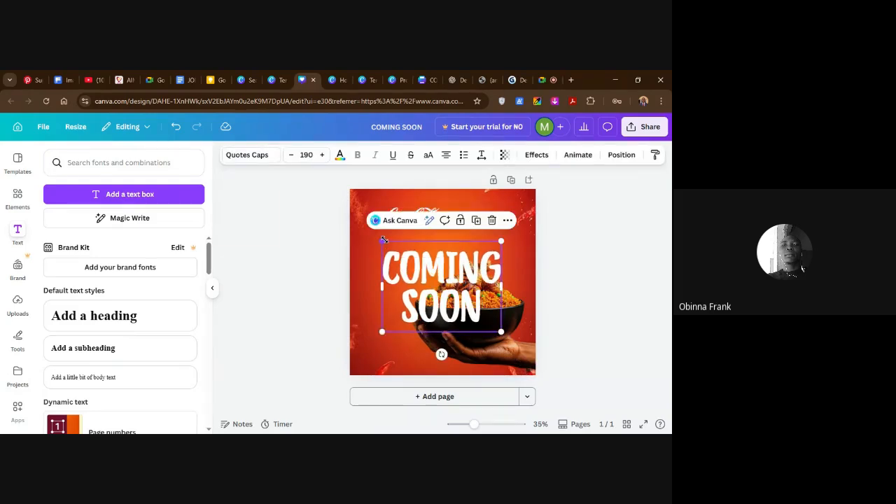
Reduce the line spacing of the word SOON slightly so it sits closer beneath COMING, and deselect the heading.
{"action": "double_click", "coordinate": [474, 312]}
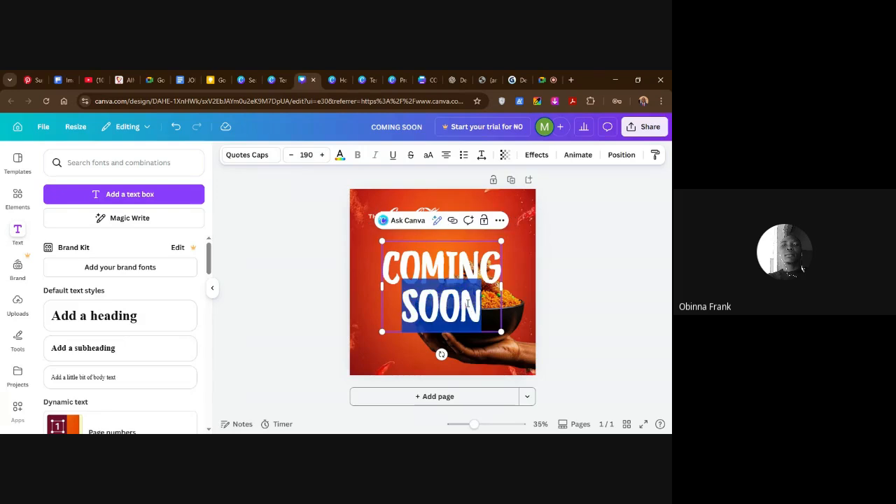
{"action": "left_click", "coordinate": [481, 158]}
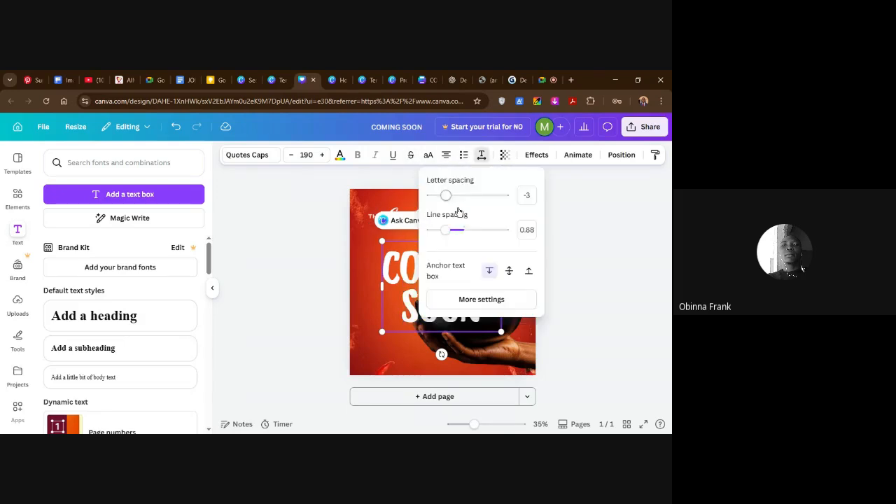
{"action": "left_click_drag", "start_coordinate": [446, 238], "coordinate": [440, 237]}
{"action": "left_click", "coordinate": [571, 257]}
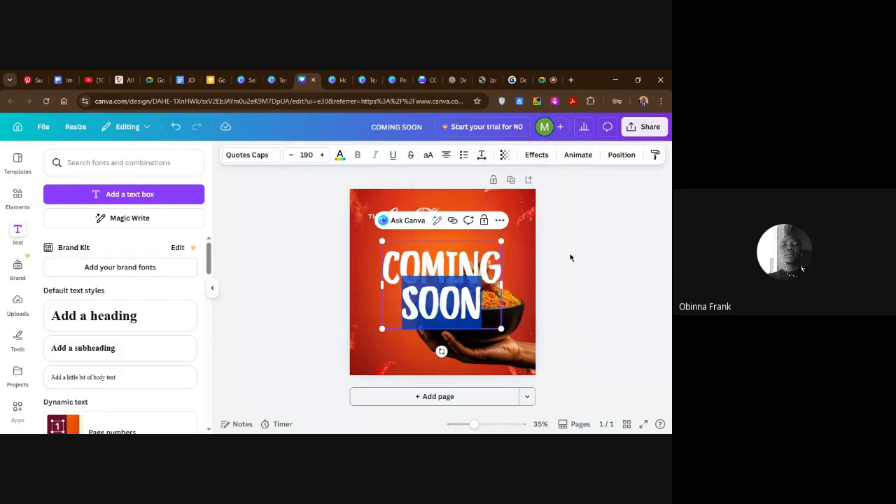
{"action": "left_click", "coordinate": [588, 297]}
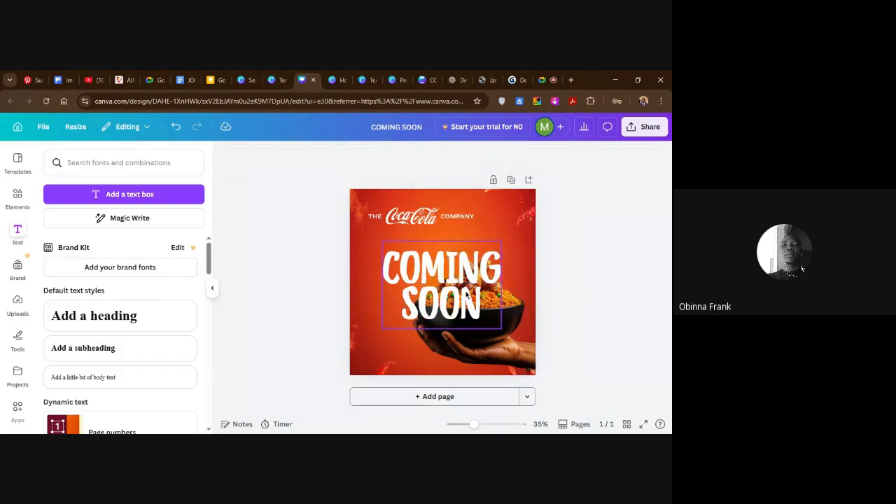
Set the letter spacing of the whole COMING SOON heading to -55 and deselect it.
{"action": "left_click", "coordinate": [467, 297]}
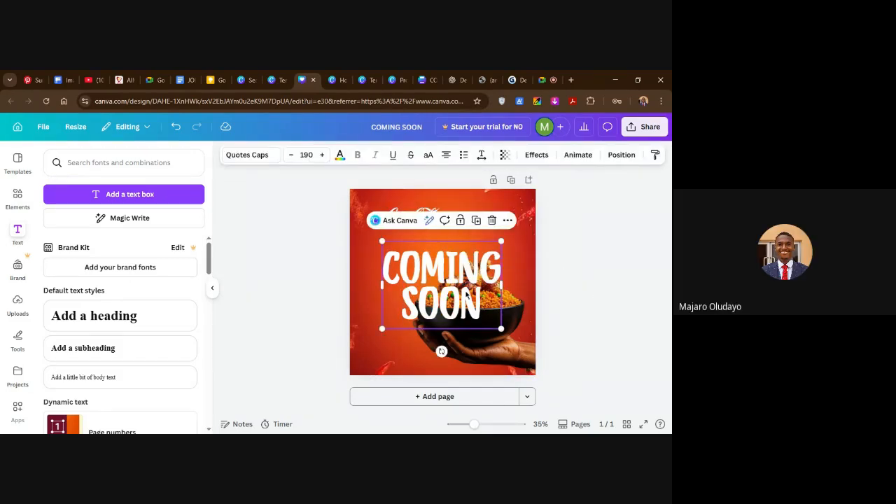
{"action": "double_click", "coordinate": [462, 290]}
{"action": "triple_click", "coordinate": [462, 291]}
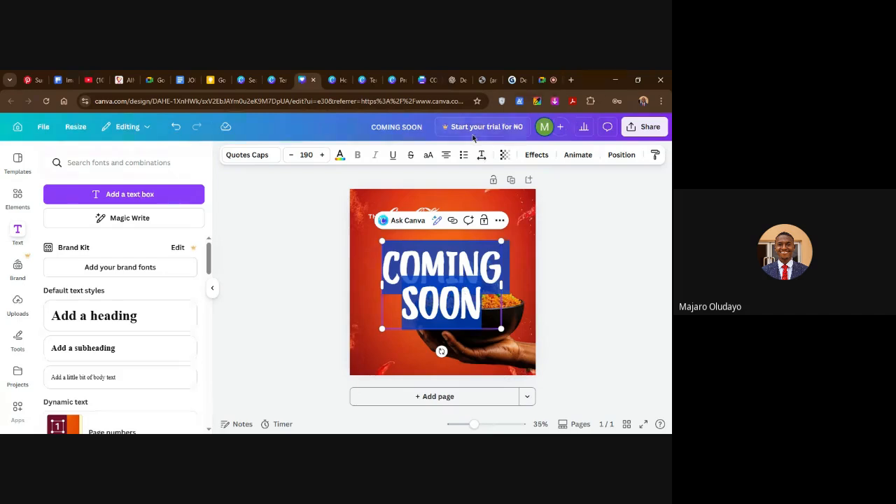
{"action": "left_click", "coordinate": [482, 155]}
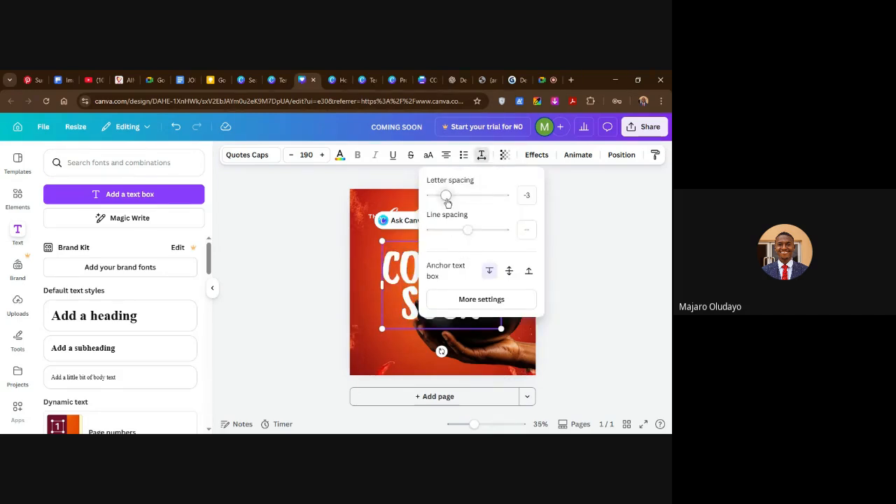
{"action": "left_click", "coordinate": [593, 250]}
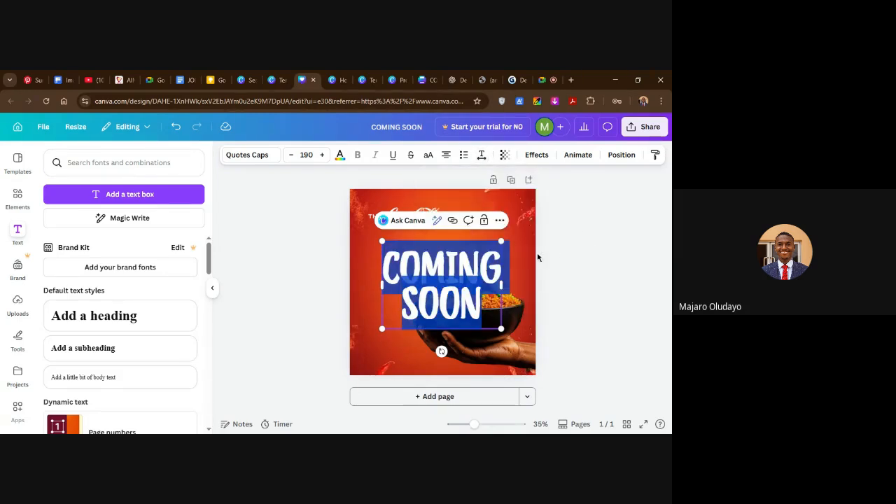
{"action": "left_click", "coordinate": [482, 154]}
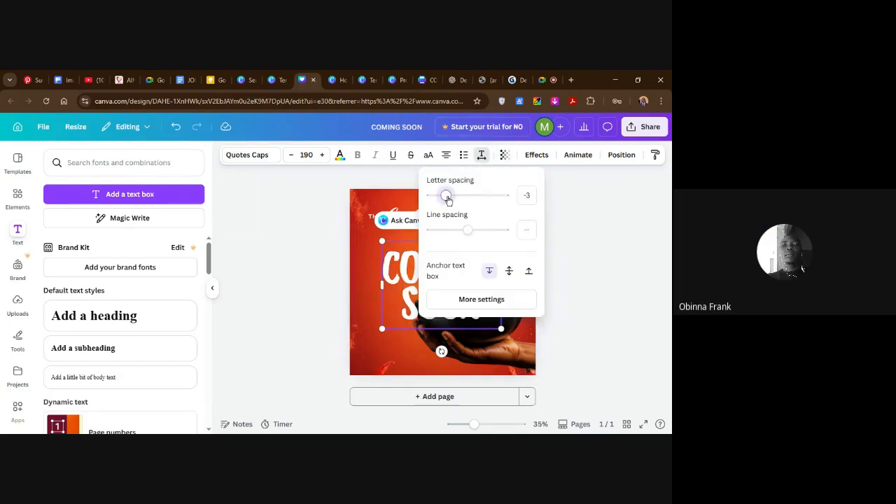
{"action": "left_click_drag", "start_coordinate": [448, 199], "coordinate": [442, 201]}
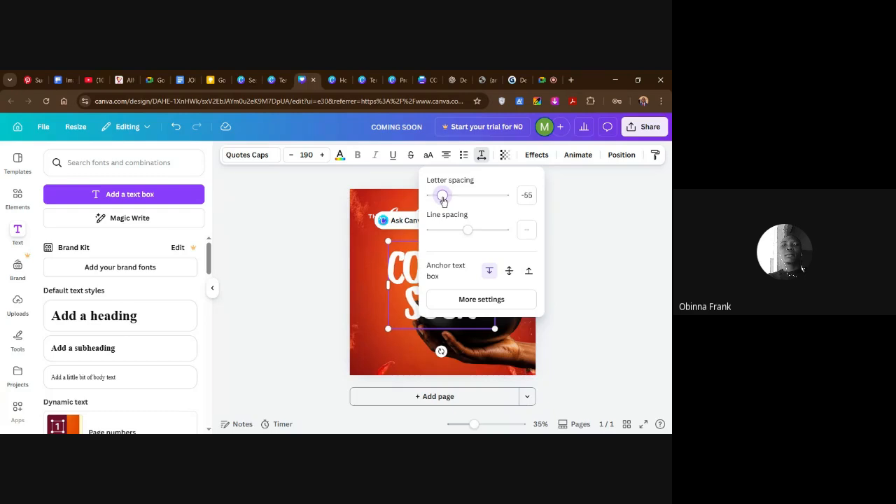
{"action": "left_click", "coordinate": [598, 288]}
{"action": "left_click", "coordinate": [572, 311]}
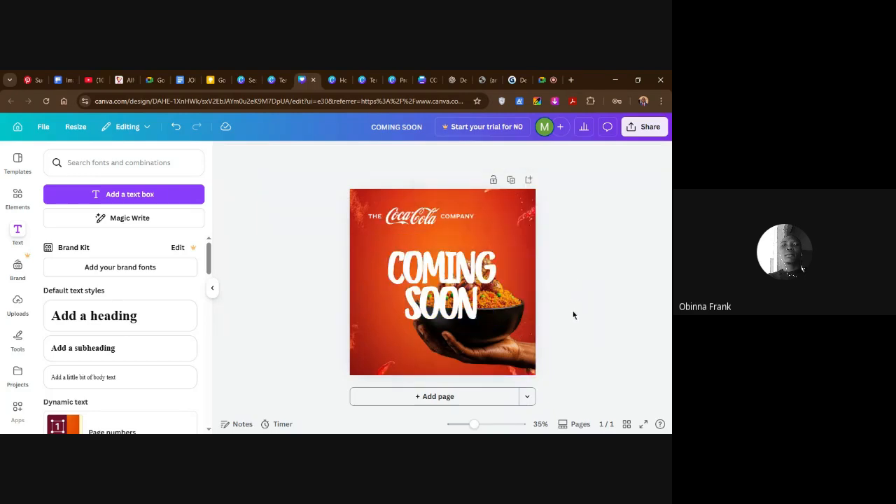
{"action": "left_click", "coordinate": [490, 329]}
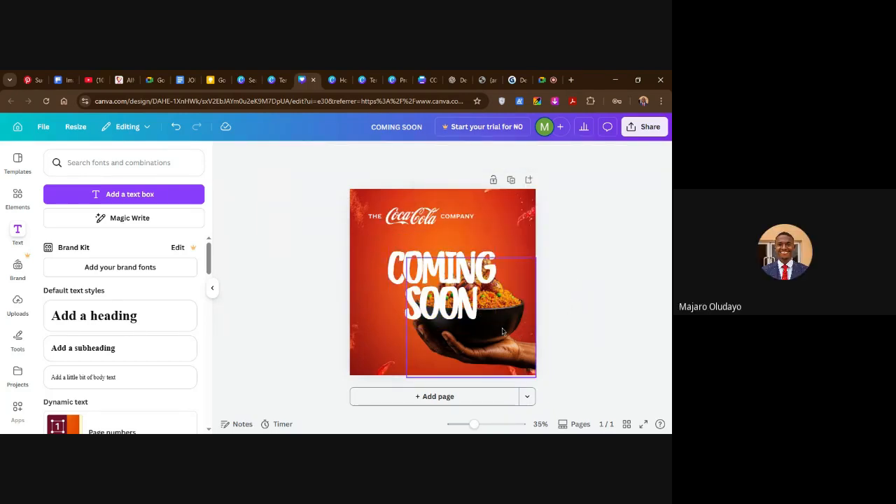
{"action": "left_click", "coordinate": [575, 309]}
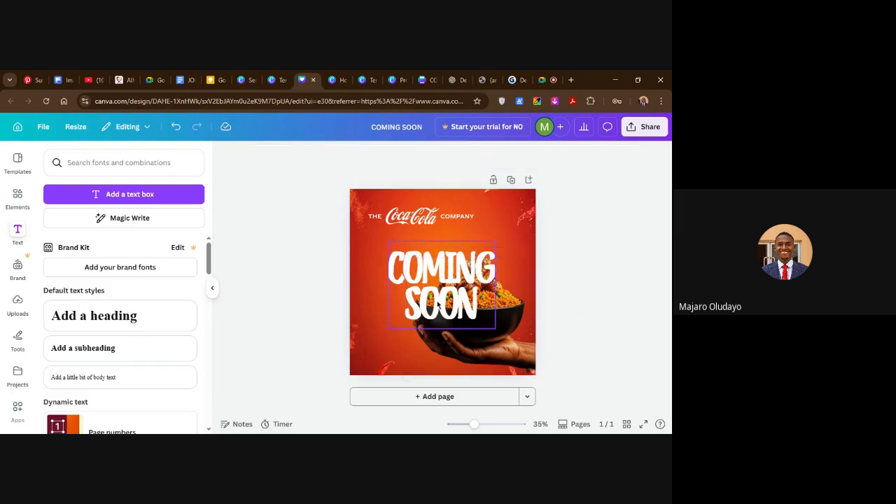
Switch to the Google Meet call to check it and return to the Canva design.
{"action": "left_click", "coordinate": [439, 306]}
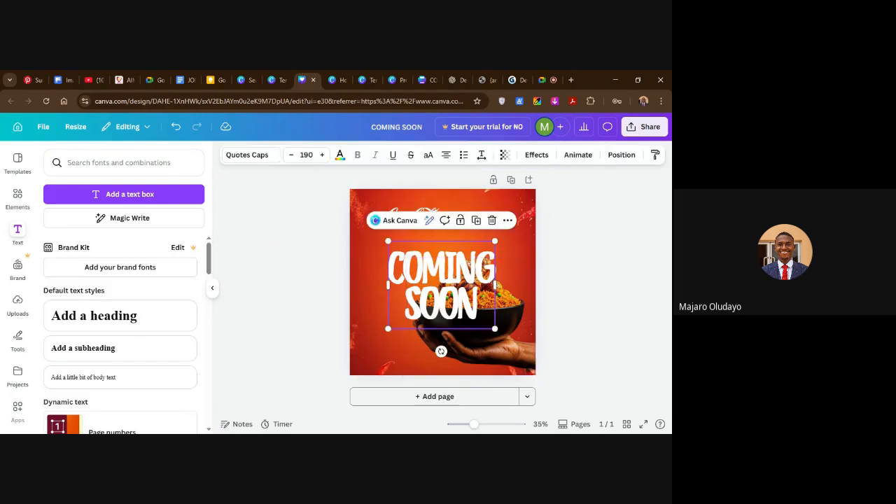
{"action": "left_click", "coordinate": [532, 80]}
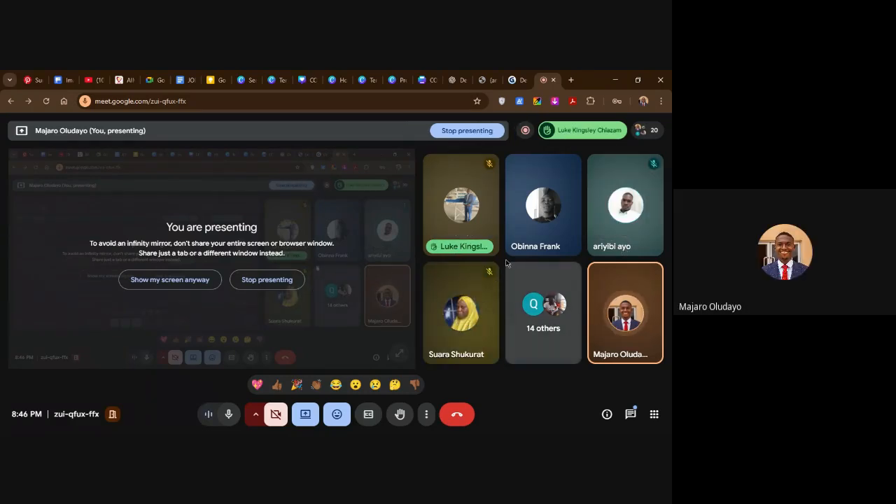
{"action": "left_click", "coordinate": [313, 82]}
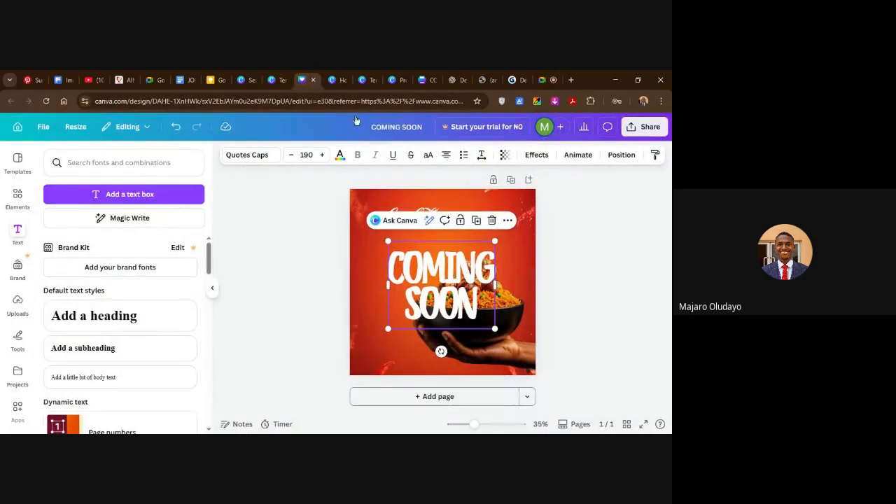
{"action": "left_click", "coordinate": [583, 291]}
Show the layers and move the COMING SOON heading beneath the rice bowl image in the layer order.
{"action": "right_click", "coordinate": [441, 297]}
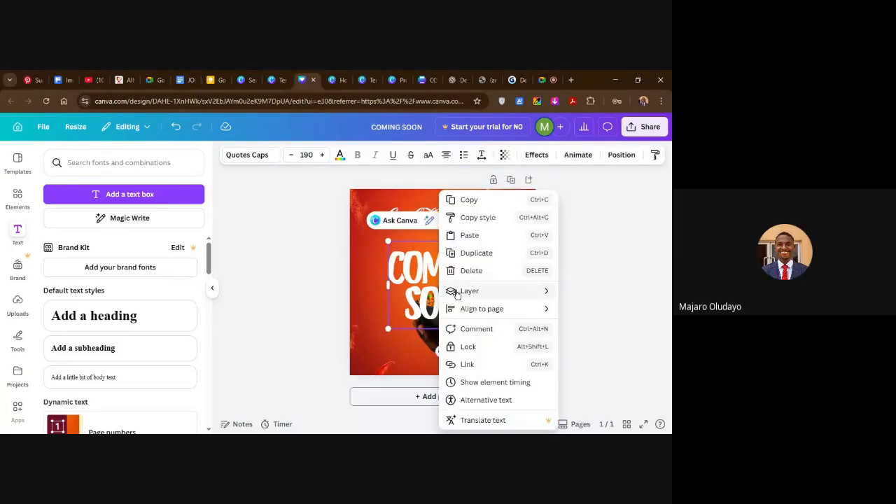
{"action": "mouse_move", "coordinate": [456, 294]}
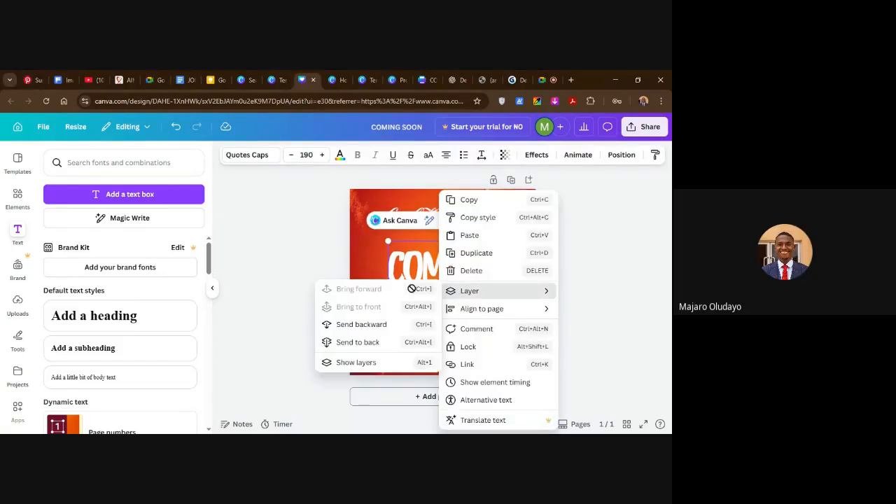
{"action": "left_click", "coordinate": [391, 365]}
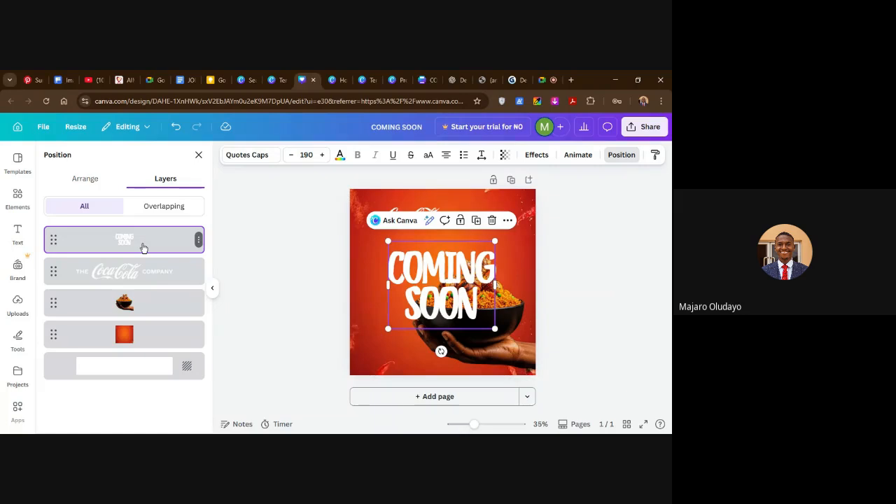
{"action": "left_click_drag", "start_coordinate": [144, 245], "coordinate": [153, 317]}
{"action": "left_click", "coordinate": [629, 299]}
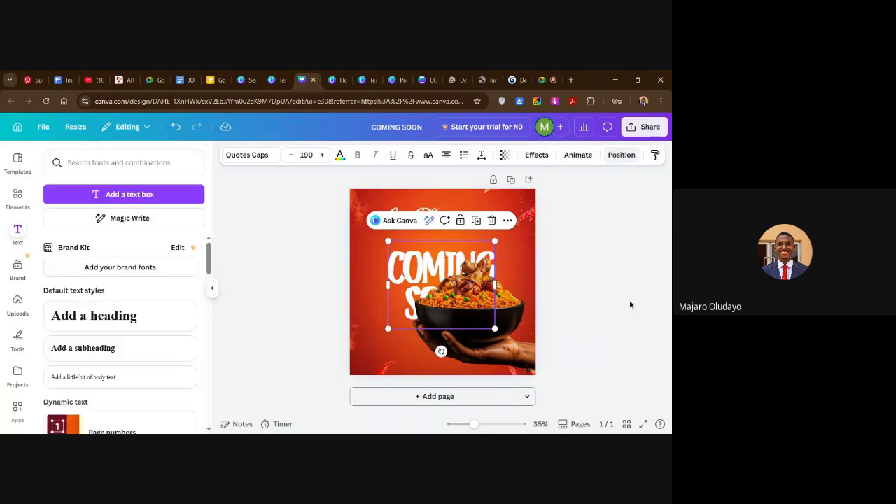
{"action": "left_click", "coordinate": [581, 311]}
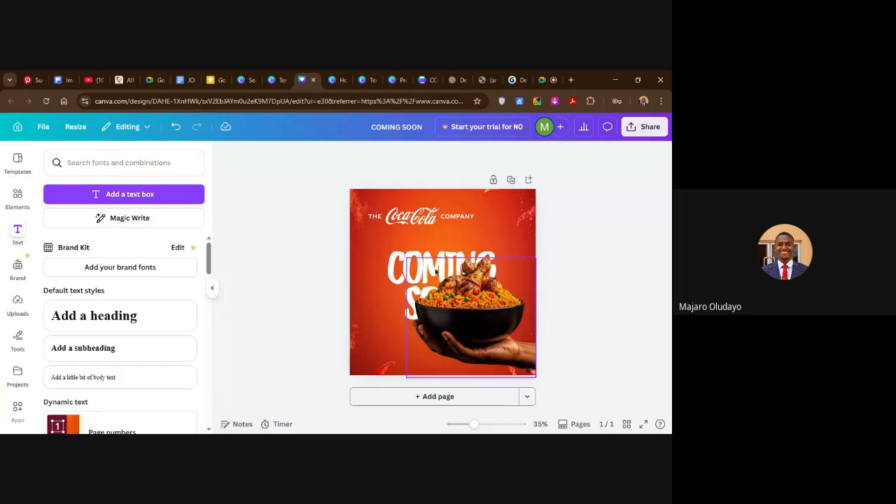
Shift the rice bowl image right and down, partly past the page edge, and the COMING SOON heading slightly left and up.
{"action": "left_click_drag", "start_coordinate": [409, 265], "coordinate": [434, 270]}
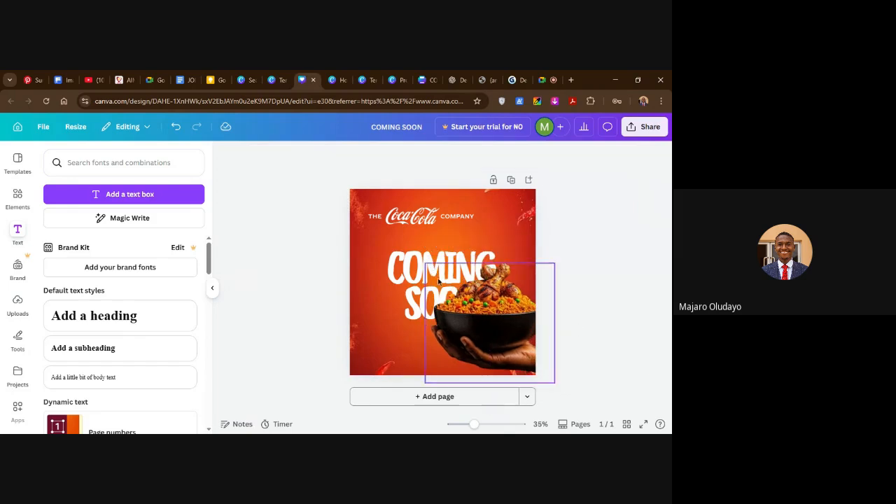
{"action": "left_click_drag", "start_coordinate": [411, 262], "coordinate": [406, 260]}
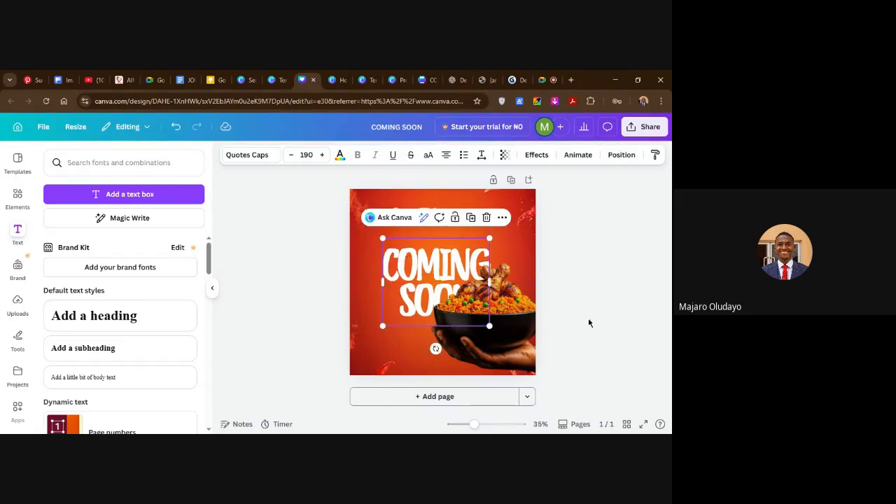
{"action": "left_click", "coordinate": [544, 307]}
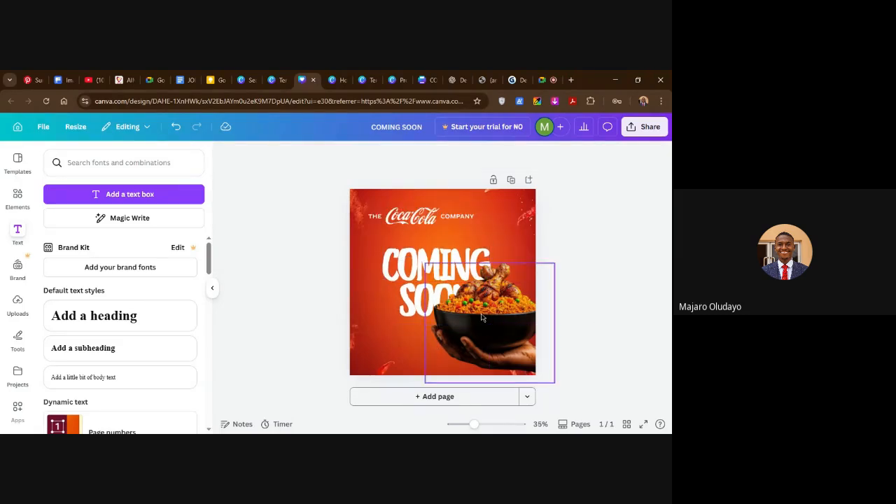
{"action": "left_click_drag", "start_coordinate": [493, 327], "coordinate": [499, 326]}
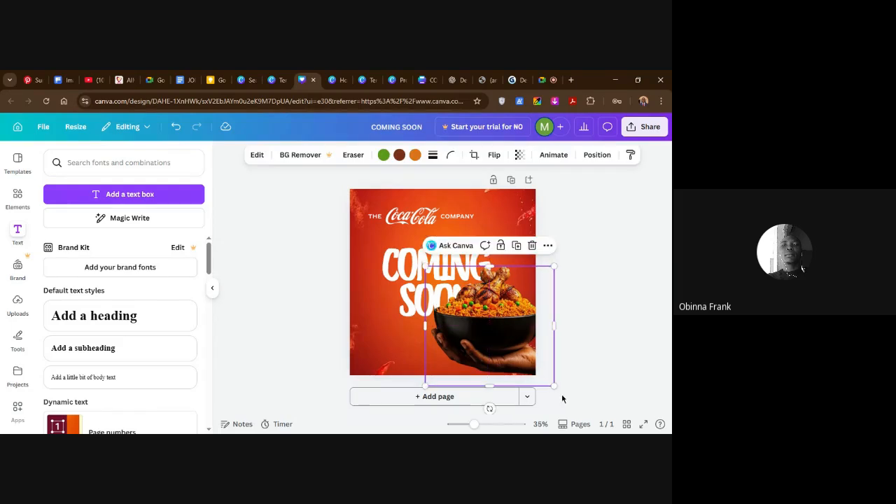
{"action": "left_click", "coordinate": [598, 294]}
Scale the Coca-Cola logo down slightly from its lower-right corner and nudge the COMING SOON heading up towards it.
{"action": "left_click", "coordinate": [459, 221]}
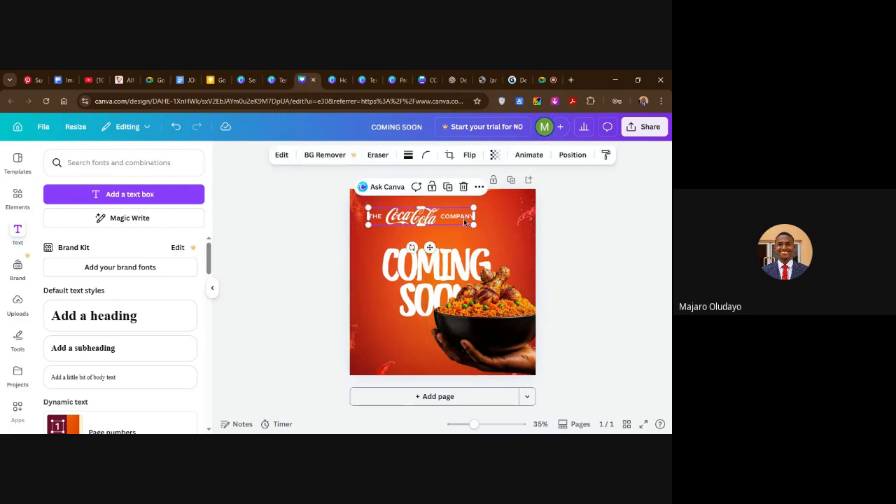
{"action": "left_click_drag", "start_coordinate": [476, 224], "coordinate": [466, 222]}
{"action": "left_click", "coordinate": [581, 264]}
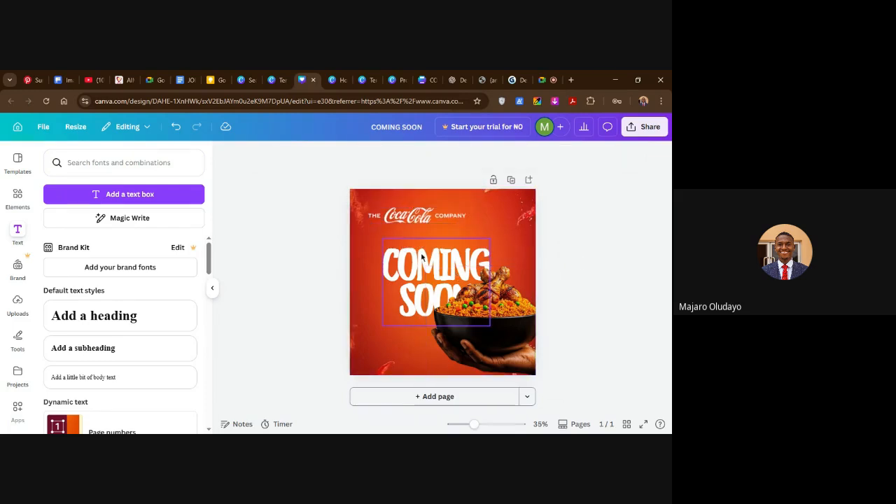
{"action": "left_click", "coordinate": [429, 264]}
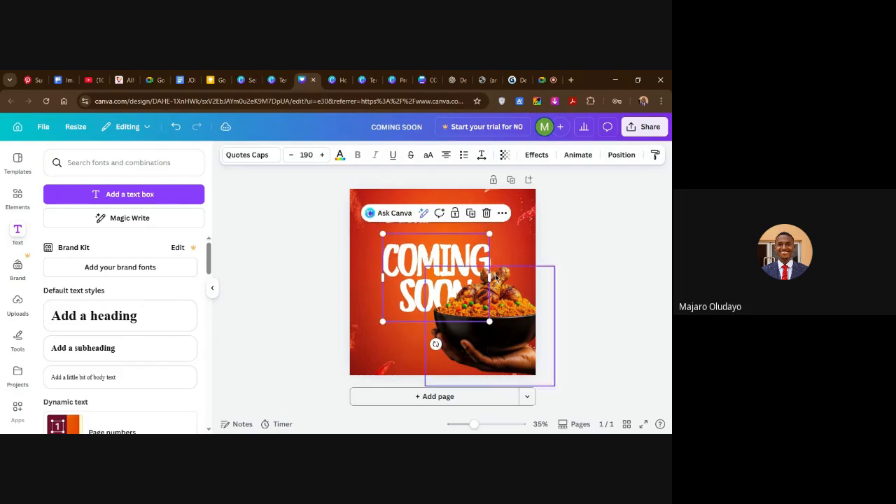
{"action": "left_click", "coordinate": [567, 274]}
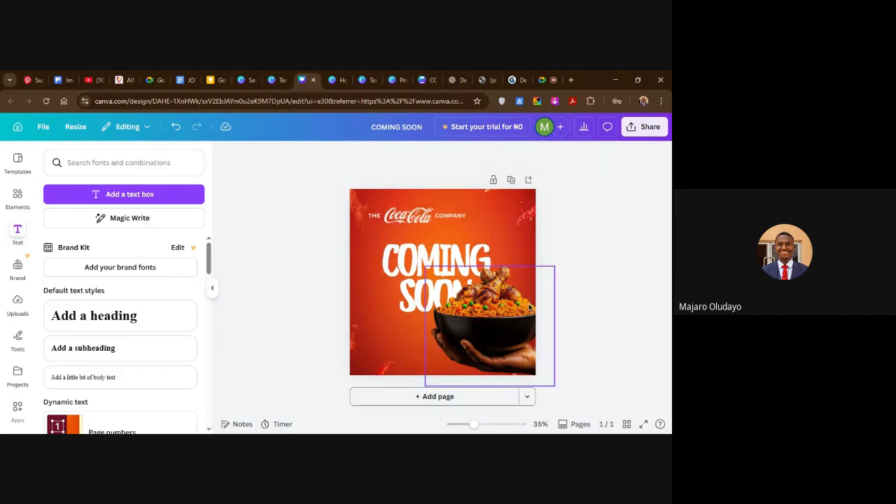
Tilt the rice bowl image counter-clockwise and reposition it in the flyer's lower-right corner, overlapping the word SOON.
{"action": "left_click", "coordinate": [512, 325]}
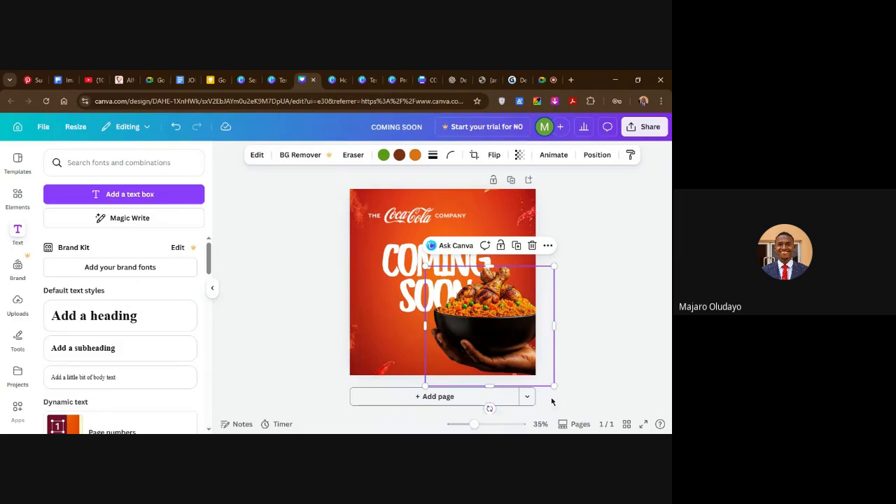
{"action": "left_click_drag", "start_coordinate": [487, 408], "coordinate": [510, 405]}
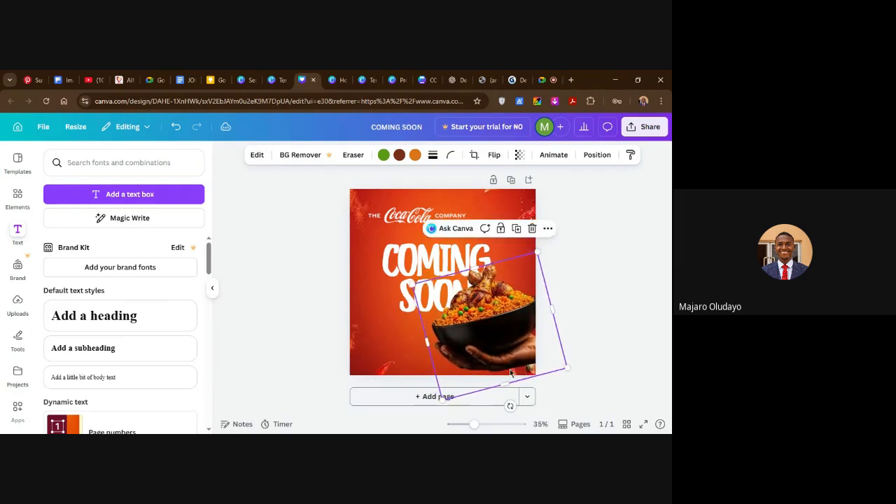
{"action": "left_click_drag", "start_coordinate": [504, 329], "coordinate": [503, 343]}
{"action": "left_click", "coordinate": [609, 276]}
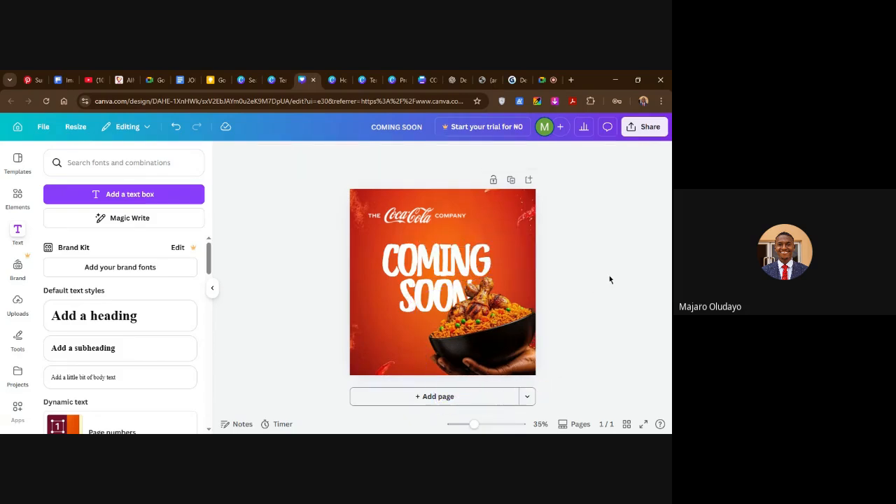
{"action": "left_click", "coordinate": [521, 344]}
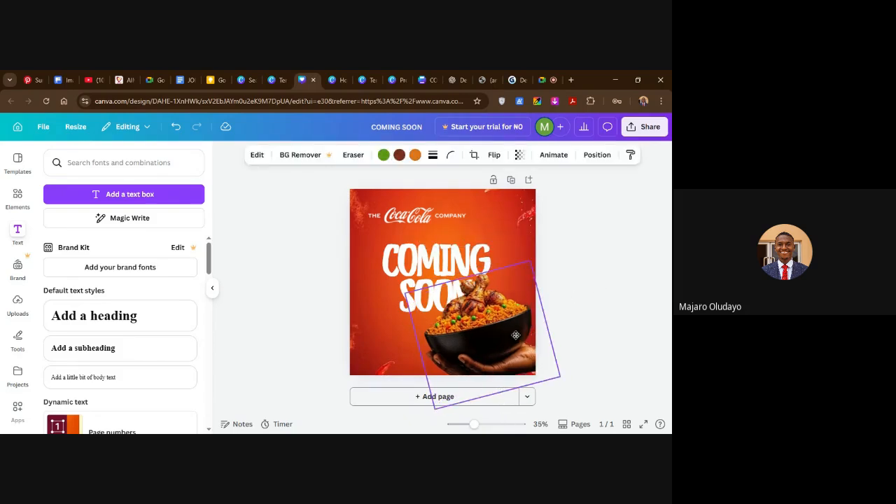
{"action": "left_click", "coordinate": [571, 311]}
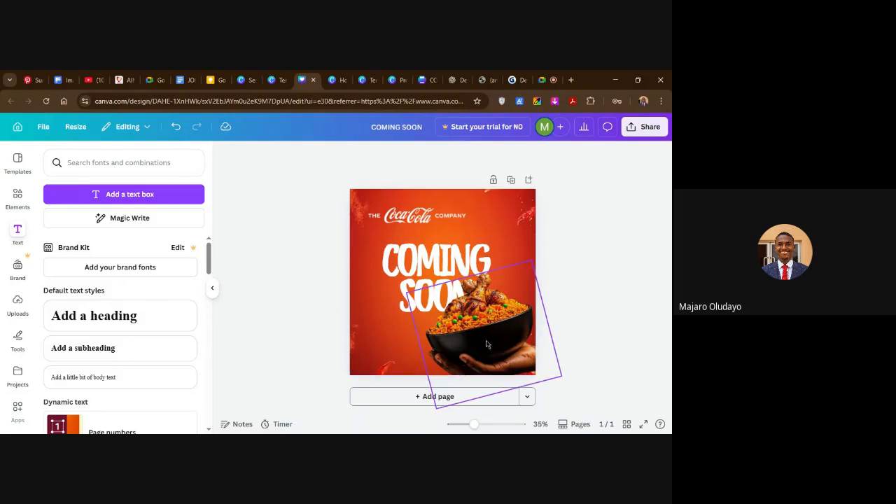
{"action": "left_click_drag", "start_coordinate": [491, 342], "coordinate": [489, 334]}
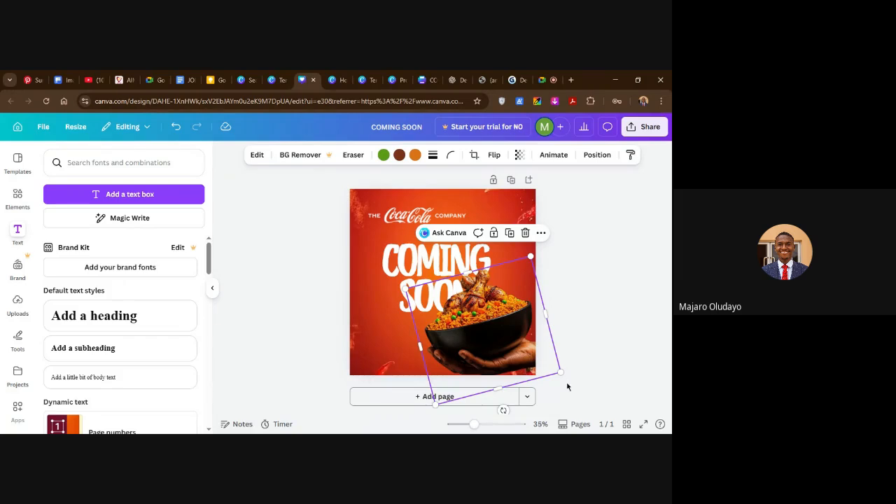
Tilt the rice bowl image slightly further counter-clockwise and open the library of design elements.
{"action": "left_click_drag", "start_coordinate": [504, 410], "coordinate": [508, 412]}
{"action": "left_click", "coordinate": [578, 319]}
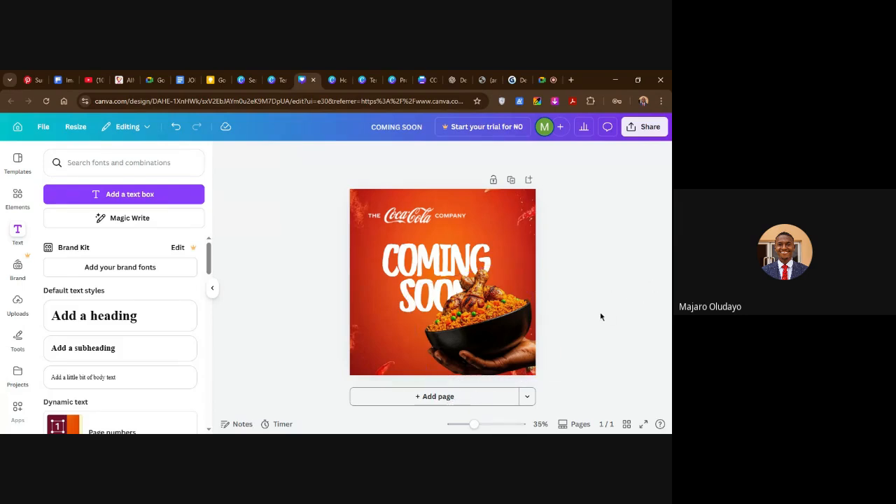
{"action": "left_click", "coordinate": [501, 330]}
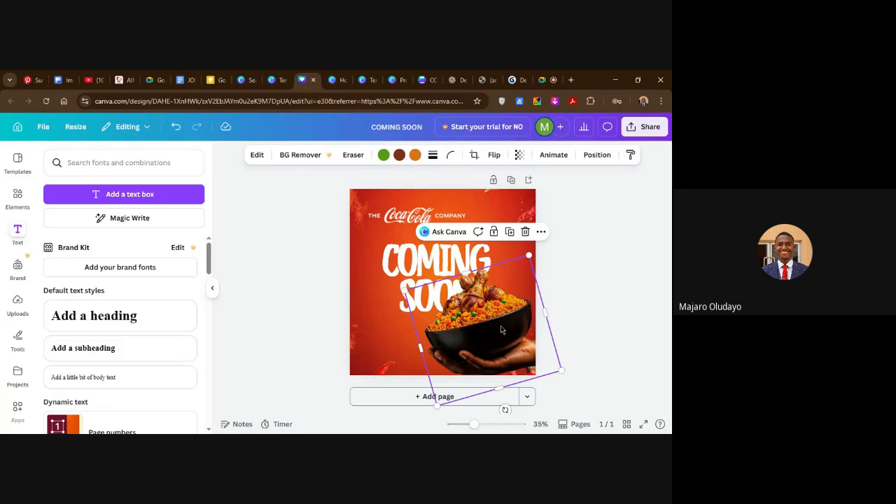
{"action": "left_click", "coordinate": [609, 266]}
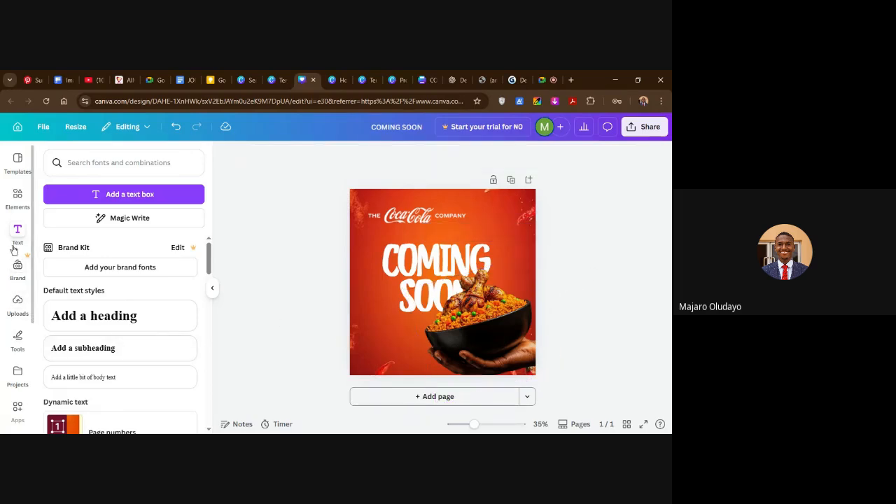
{"action": "left_click", "coordinate": [17, 197]}
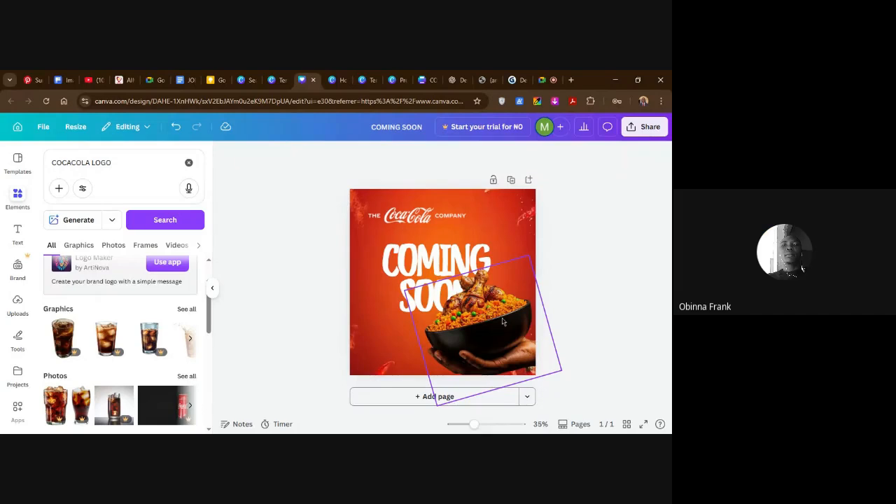
Nudge the rice bowl image slightly right and down so that its bowl reaches the flyer's right edge.
{"action": "mouse_move", "coordinate": [502, 321]}
{"action": "left_mouse_down"}
{"action": "mouse_move", "coordinate": [516, 340]}
{"action": "mouse_move", "coordinate": [508, 334]}
{"action": "left_mouse_up"}
{"action": "left_click", "coordinate": [578, 303]}
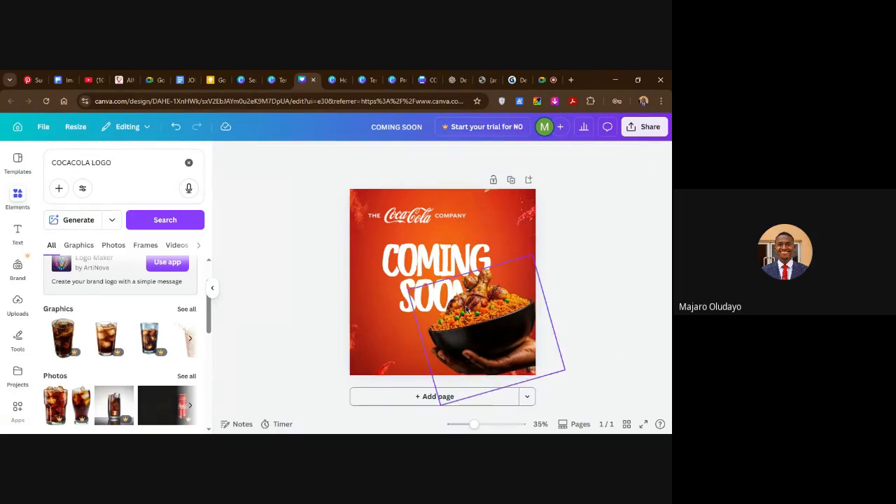
{"action": "left_click", "coordinate": [438, 265]}
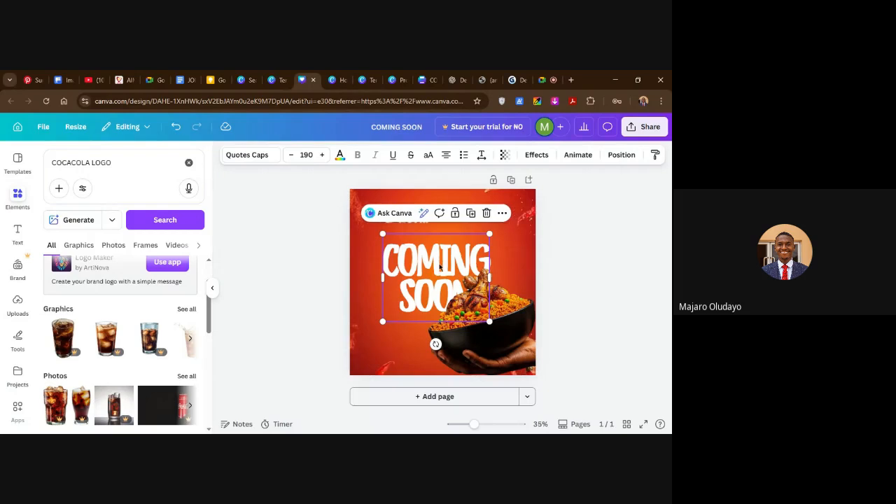
{"action": "left_click", "coordinate": [563, 274]}
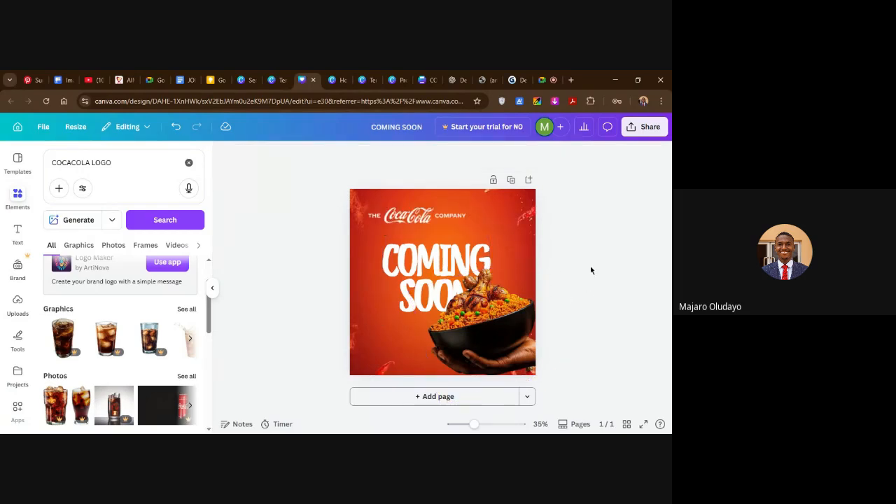
{"action": "left_click_drag", "start_coordinate": [511, 334], "coordinate": [514, 334]}
{"action": "left_click", "coordinate": [573, 281]}
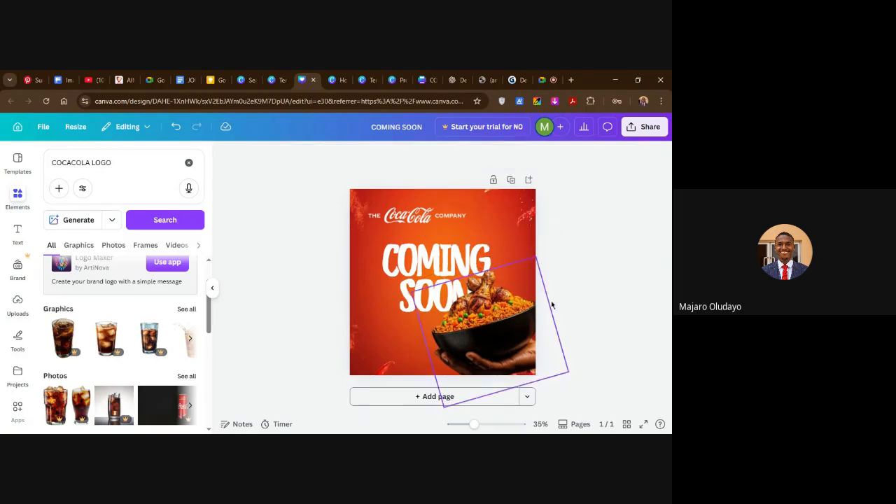
{"action": "mouse_move", "coordinate": [505, 334]}
{"action": "left_mouse_down"}
{"action": "mouse_move", "coordinate": [475, 350]}
{"action": "mouse_move", "coordinate": [505, 333]}
{"action": "left_mouse_up"}
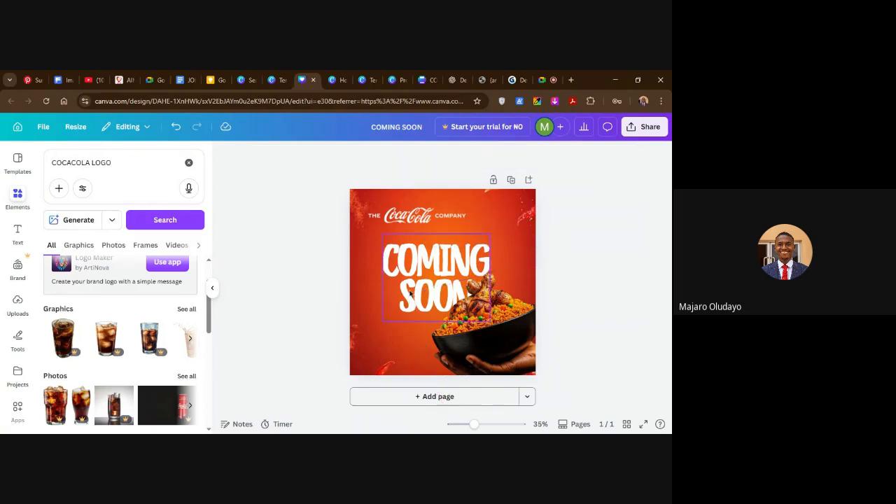
Shift the COMING SOON heading slightly left and down, keeping it partly behind the rice bowl.
{"action": "left_click", "coordinate": [425, 281]}
{"action": "left_click_drag", "start_coordinate": [426, 281], "coordinate": [422, 277]}
{"action": "left_click", "coordinate": [555, 262]}
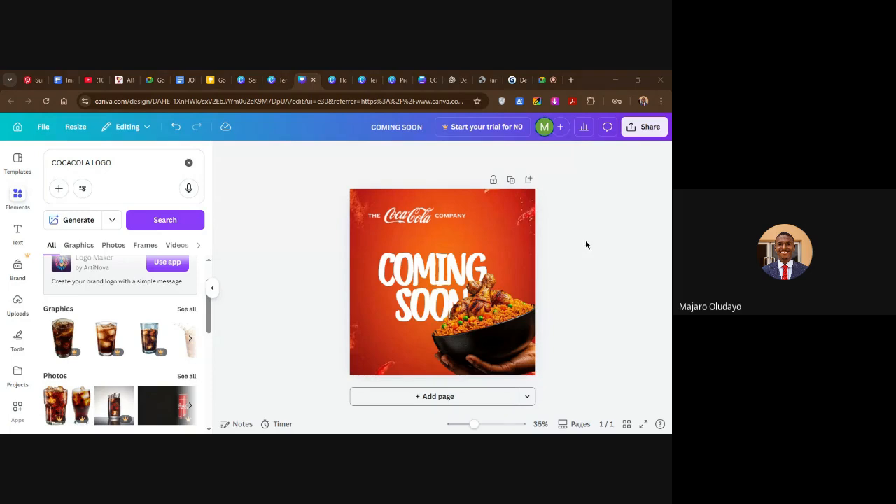
{"action": "left_click_drag", "start_coordinate": [443, 271], "coordinate": [442, 266]}
{"action": "left_click_drag", "start_coordinate": [572, 287], "coordinate": [433, 412]}
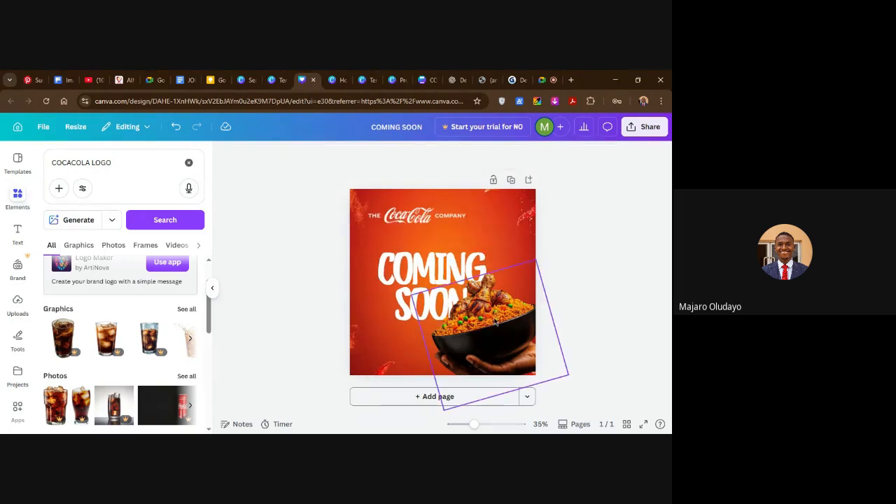
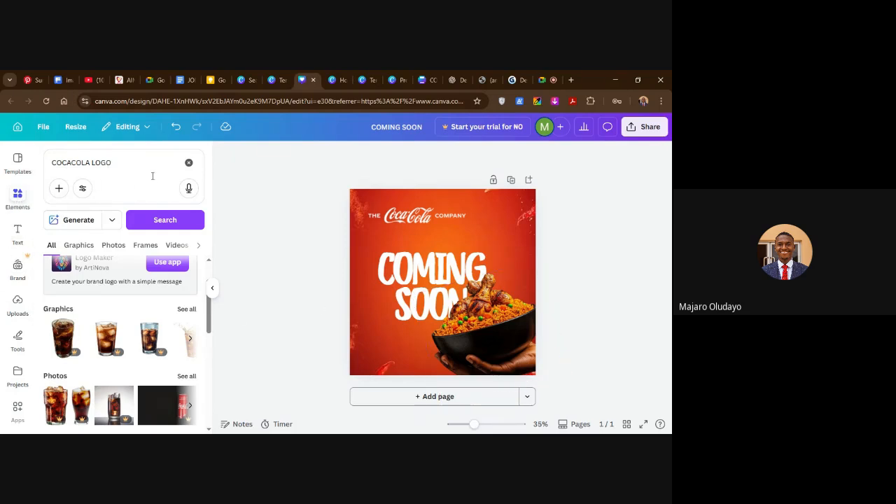
Search the design elements for FOOD SMOKE and show all matching graphics.
{"action": "left_click", "coordinate": [189, 165]}
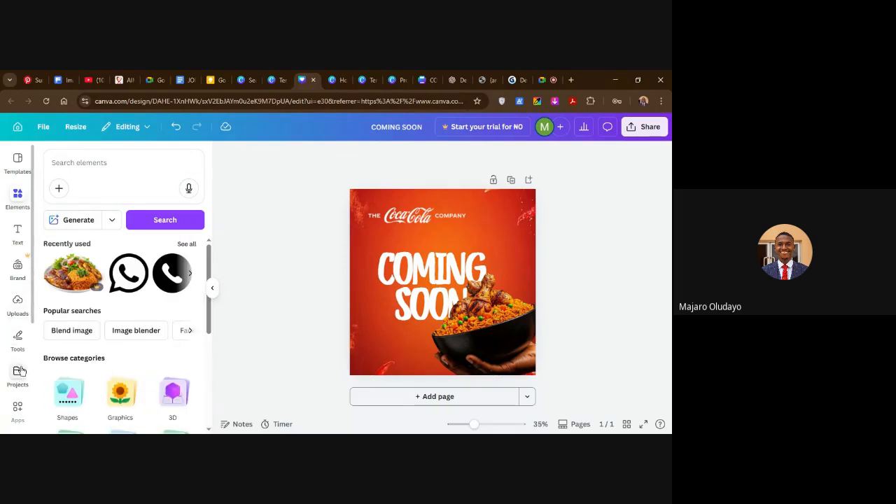
{"action": "scroll", "coordinate": [19, 371], "scroll_direction": "down", "scroll_amount": 2}
{"action": "scroll", "coordinate": [23, 299], "scroll_direction": "up", "scroll_amount": 4}
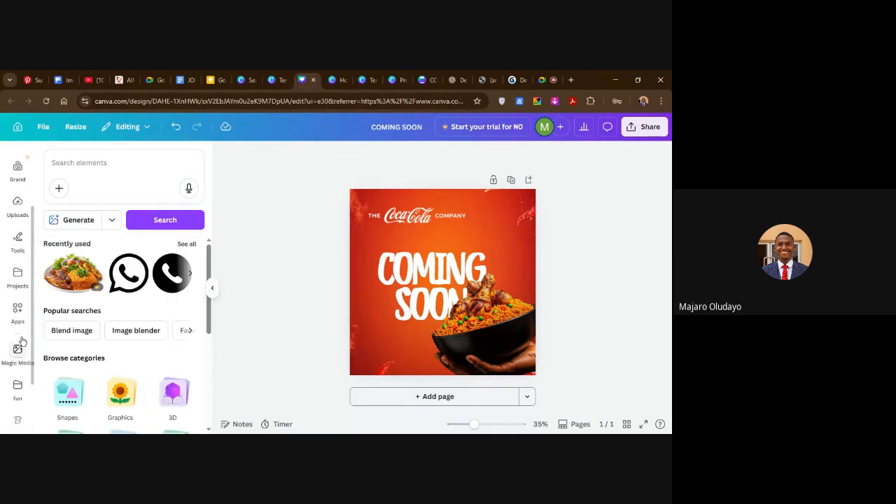
{"action": "left_click", "coordinate": [96, 166]}
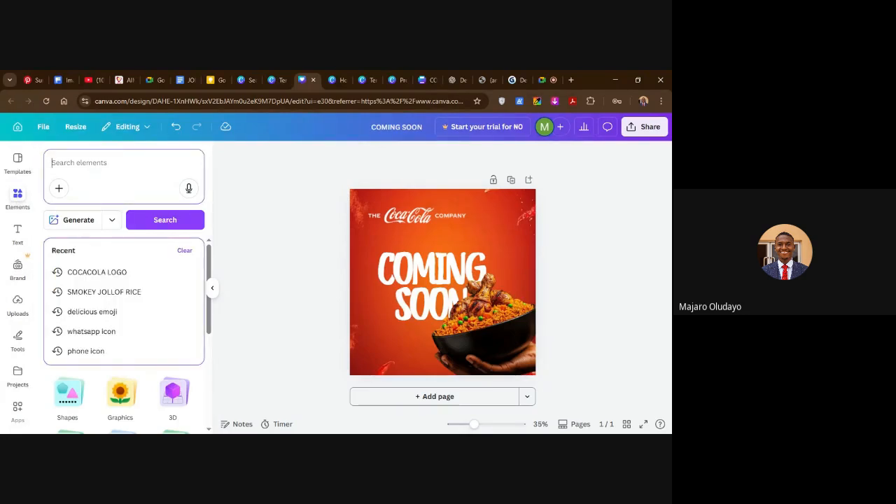
{"action": "type", "text": "FOOD"}
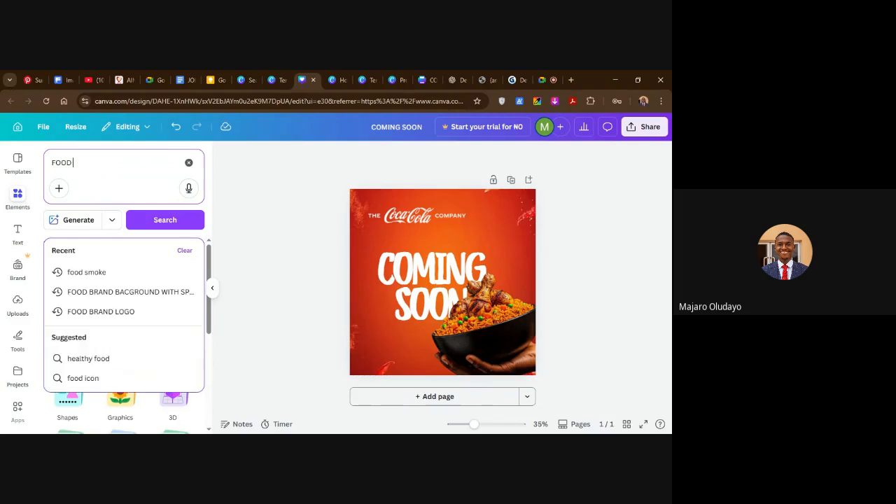
{"action": "type", "text": " SMO"}
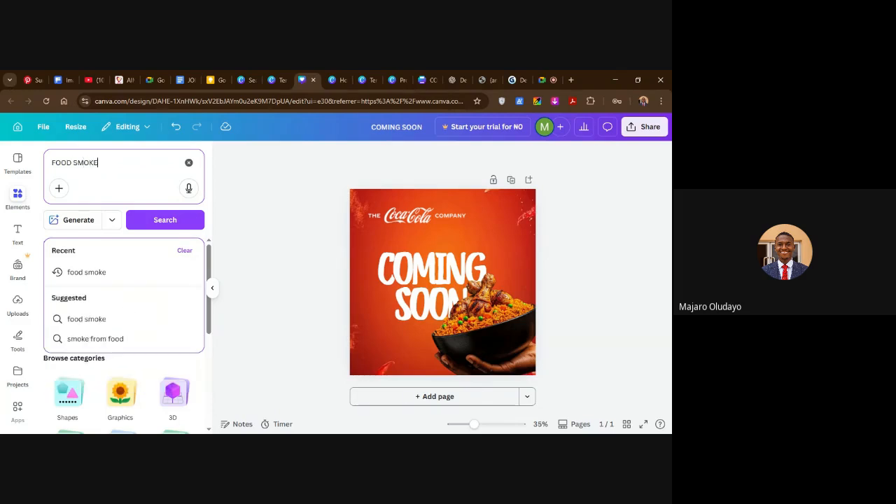
{"action": "type", "text": "KE"}
{"action": "key", "text": "Return"}
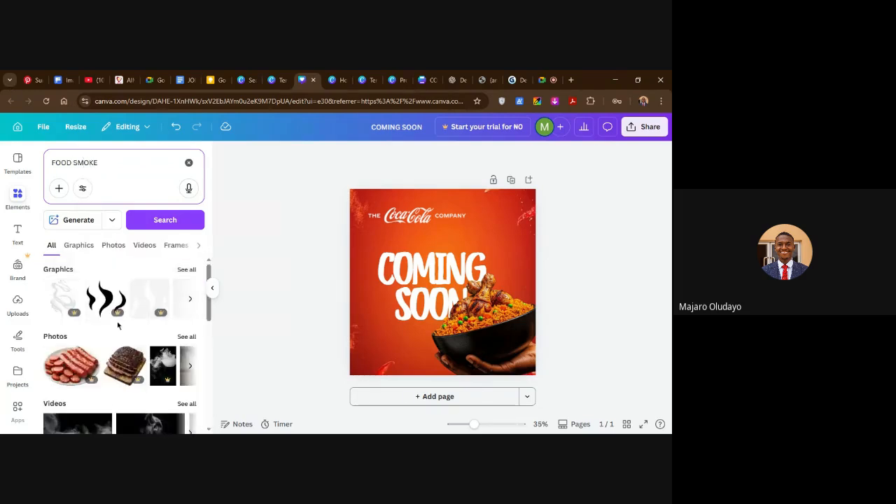
{"action": "left_click", "coordinate": [187, 270]}
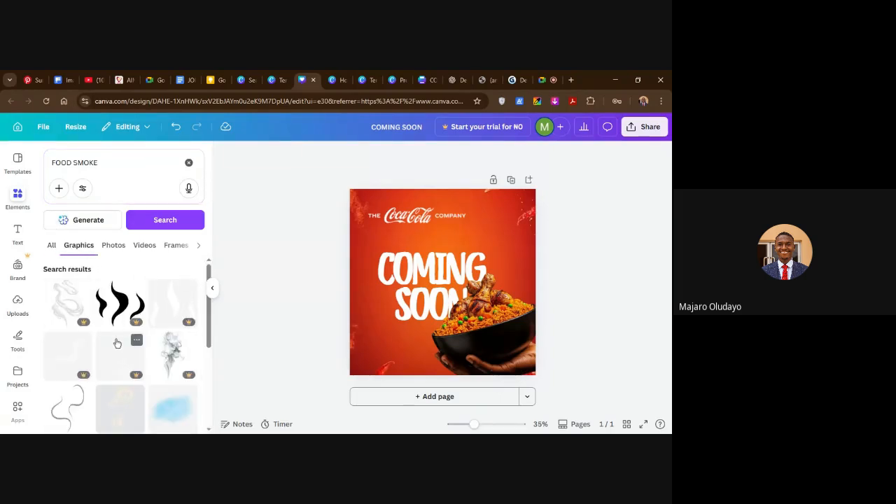
Look through the FOOD SMOKE graphics for a steam effect that suits the rice bowl.
{"action": "scroll", "coordinate": [126, 375], "scroll_direction": "down", "scroll_amount": 3}
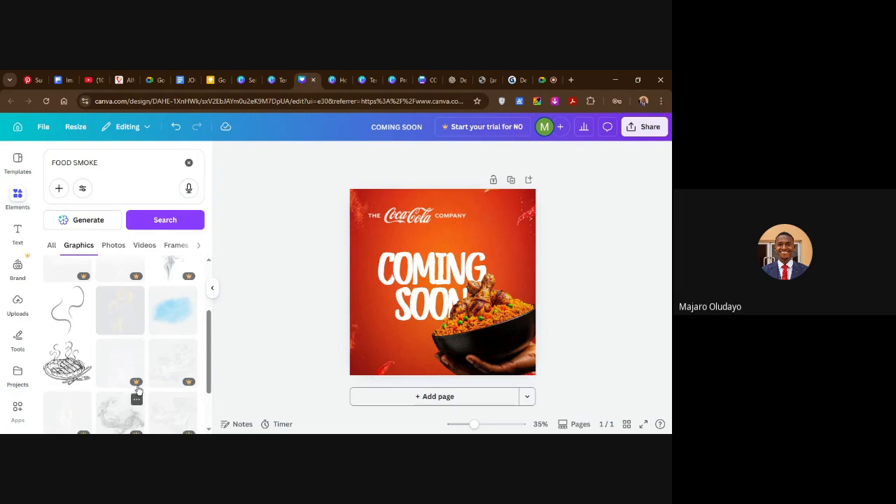
{"action": "scroll", "coordinate": [138, 385], "scroll_direction": "down", "scroll_amount": 3}
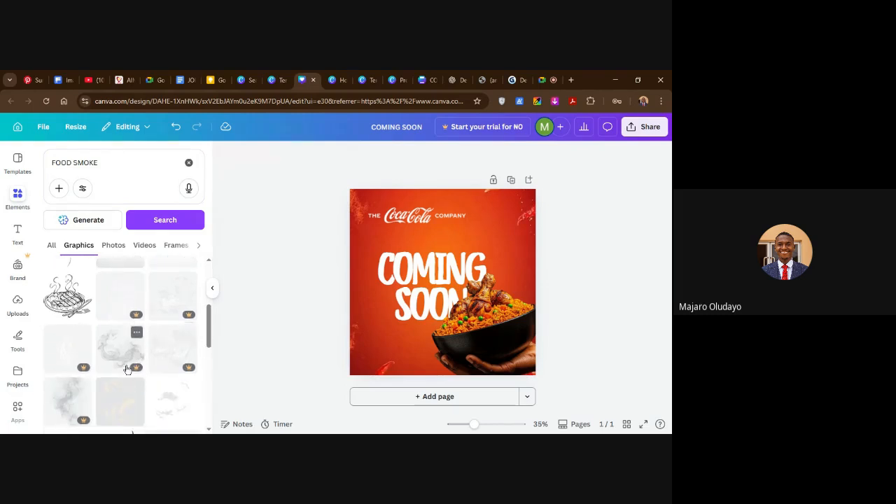
{"action": "scroll", "coordinate": [127, 369], "scroll_direction": "down", "scroll_amount": 10}
{"action": "scroll", "coordinate": [143, 356], "scroll_direction": "down", "scroll_amount": 5}
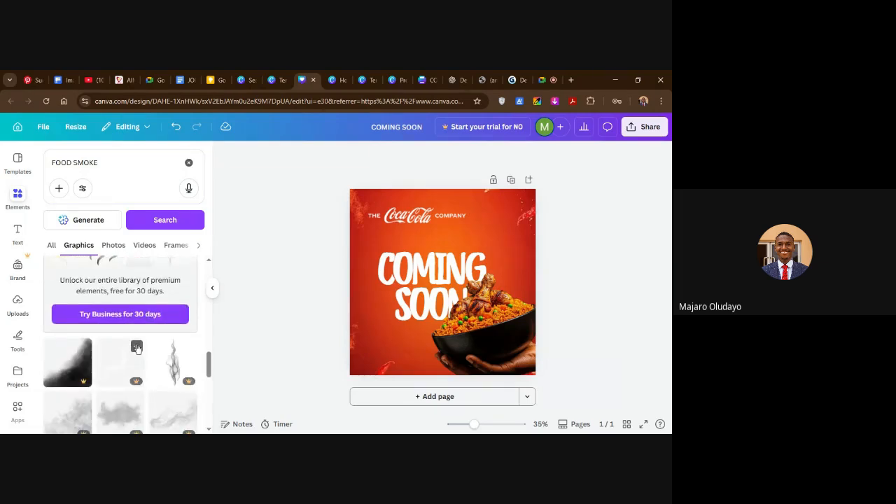
{"action": "scroll", "coordinate": [140, 354], "scroll_direction": "down", "scroll_amount": 3}
{"action": "scroll", "coordinate": [149, 367], "scroll_direction": "down", "scroll_amount": 5}
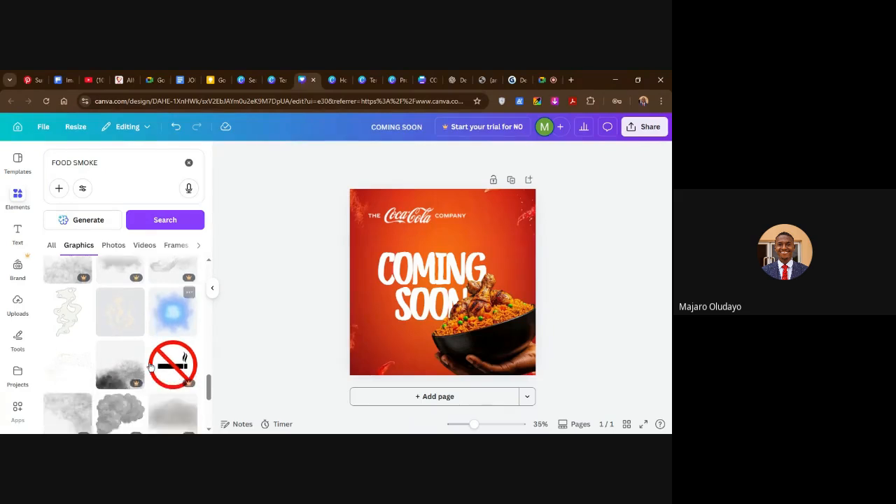
{"action": "scroll", "coordinate": [147, 367], "scroll_direction": "down", "scroll_amount": 5}
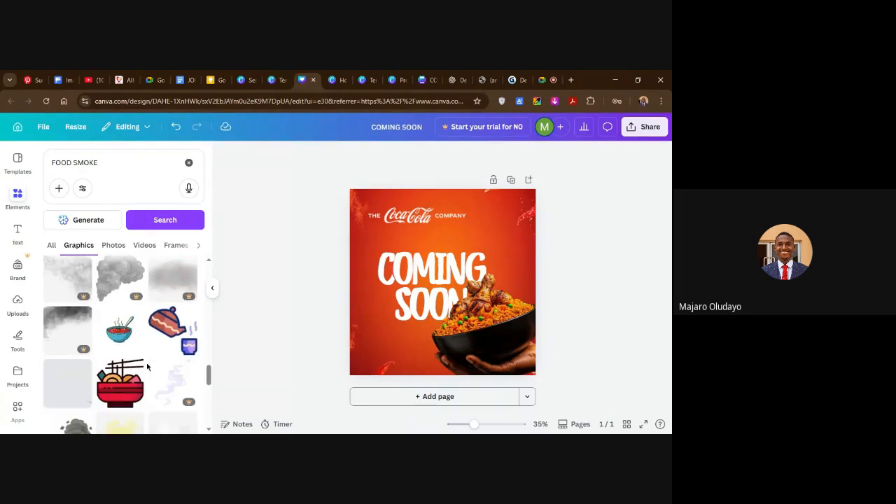
{"action": "scroll", "coordinate": [145, 367], "scroll_direction": "down", "scroll_amount": 3}
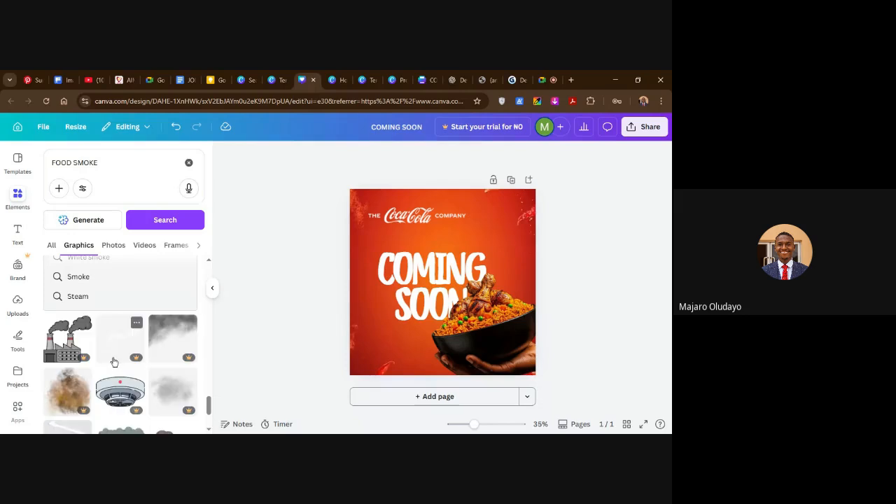
{"action": "scroll", "coordinate": [109, 352], "scroll_direction": "up", "scroll_amount": 1}
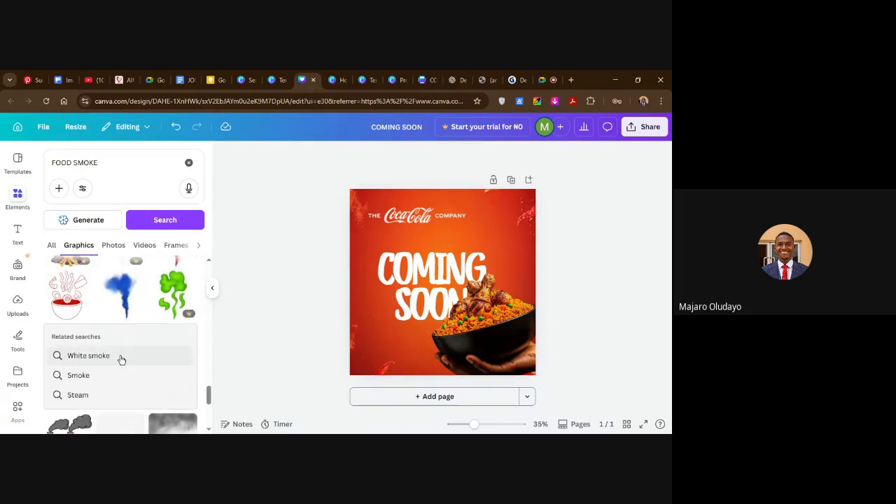
{"action": "scroll", "coordinate": [121, 359], "scroll_direction": "down", "scroll_amount": 2}
{"action": "scroll", "coordinate": [120, 369], "scroll_direction": "down", "scroll_amount": 1}
{"action": "scroll", "coordinate": [124, 367], "scroll_direction": "down", "scroll_amount": 1}
{"action": "scroll", "coordinate": [115, 349], "scroll_direction": "up", "scroll_amount": 3}
Run the related White smoke search and try a faint smoke graphic on the flyer, removing it again.
{"action": "left_click", "coordinate": [108, 357]}
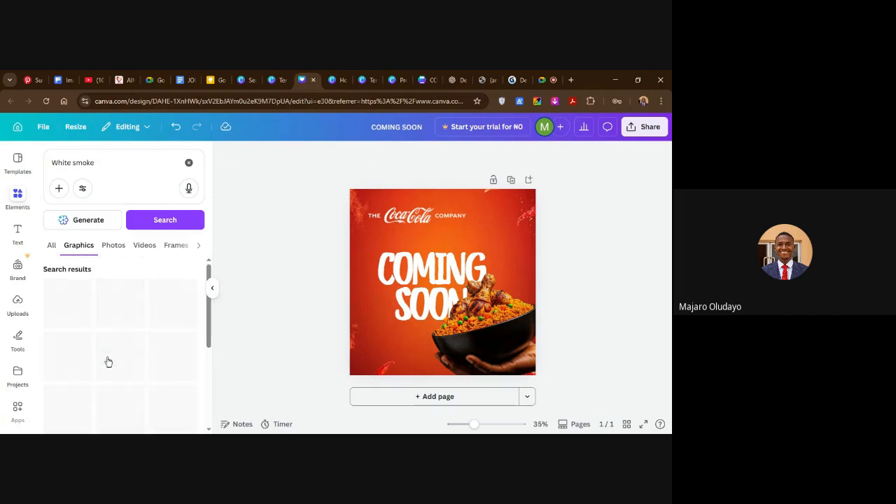
{"action": "scroll", "coordinate": [109, 361], "scroll_direction": "down", "scroll_amount": 3}
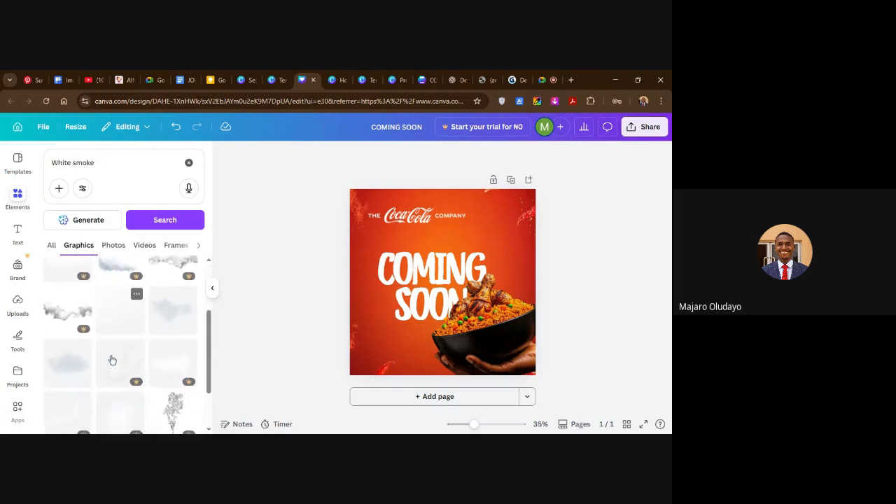
{"action": "scroll", "coordinate": [112, 361], "scroll_direction": "down", "scroll_amount": 1}
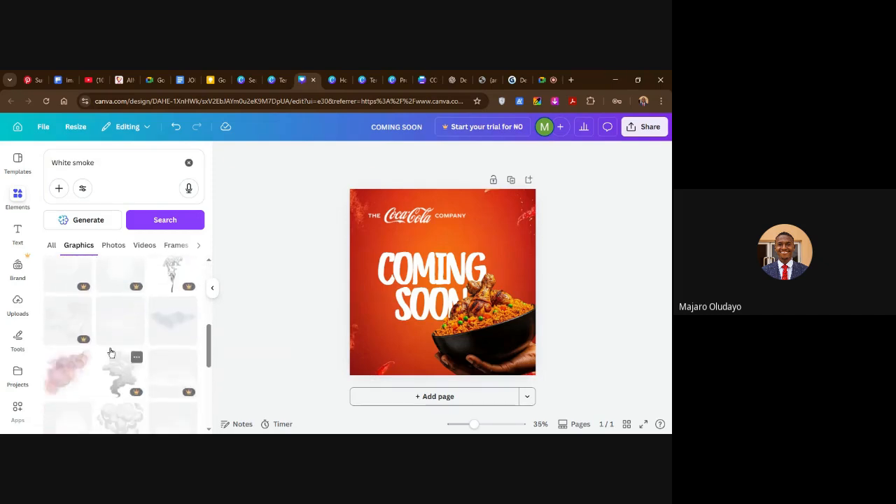
{"action": "left_click", "coordinate": [128, 335]}
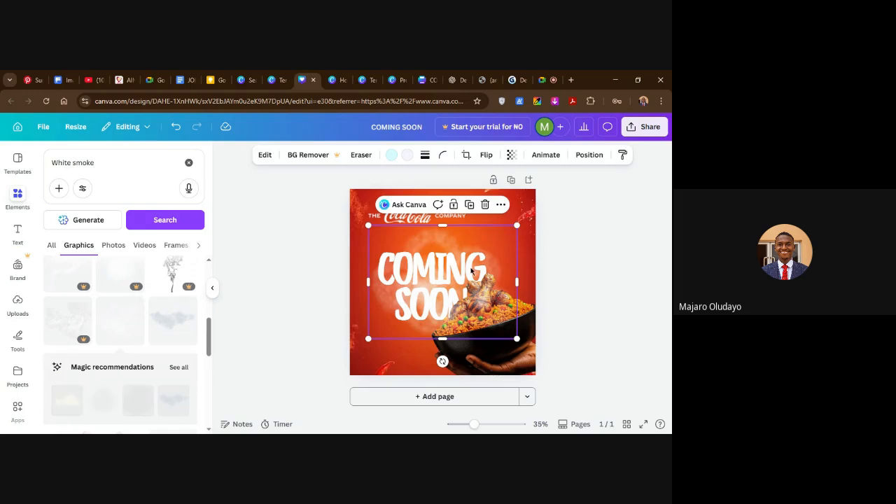
{"action": "left_click", "coordinate": [485, 205]}
Try the premium smoke cloud and a free wispy smoke graphic over the COMING SOON heading, deleting each one.
{"action": "scroll", "coordinate": [116, 343], "scroll_direction": "down", "scroll_amount": 2}
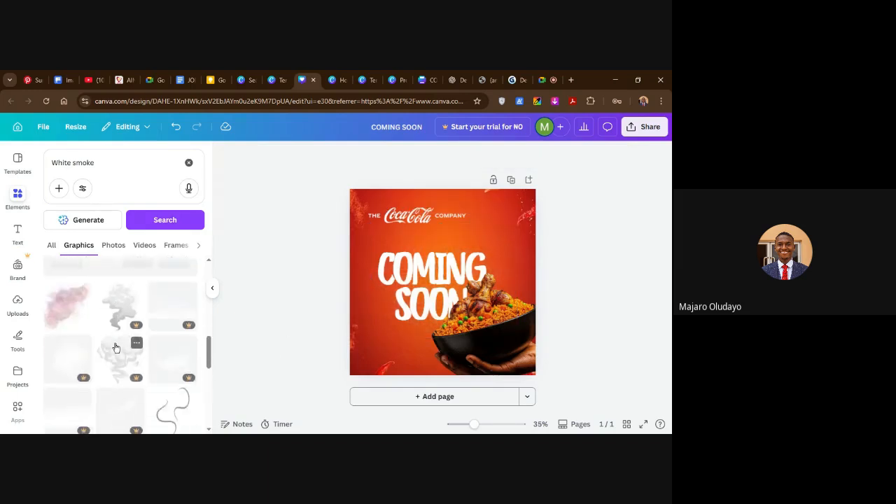
{"action": "scroll", "coordinate": [133, 353], "scroll_direction": "down", "scroll_amount": 4}
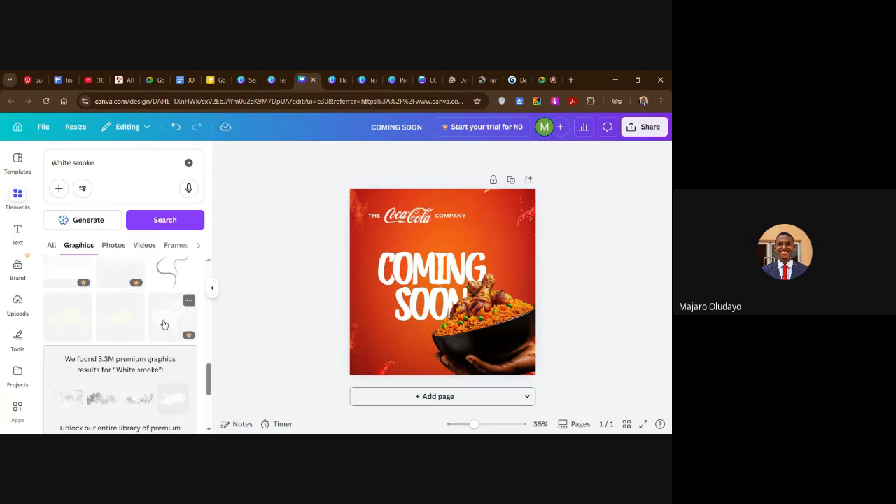
{"action": "left_click", "coordinate": [164, 324]}
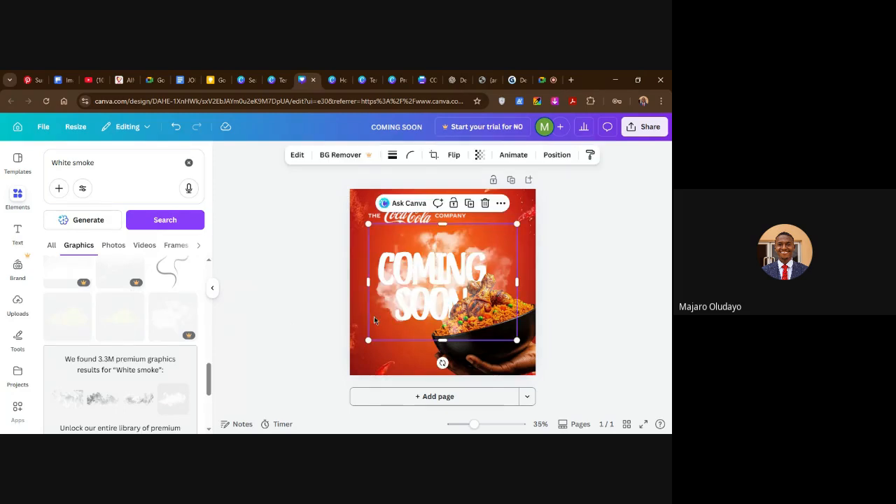
{"action": "left_click", "coordinate": [485, 203]}
{"action": "left_click", "coordinate": [76, 326]}
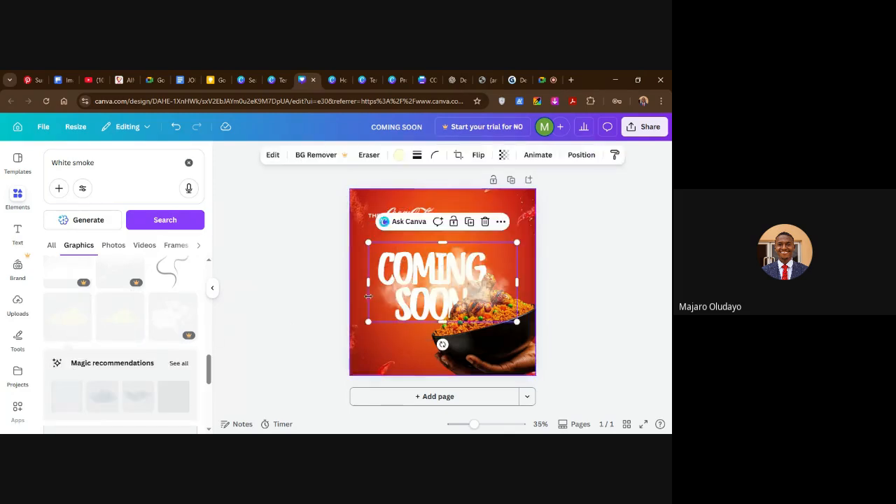
{"action": "left_click", "coordinate": [485, 221]}
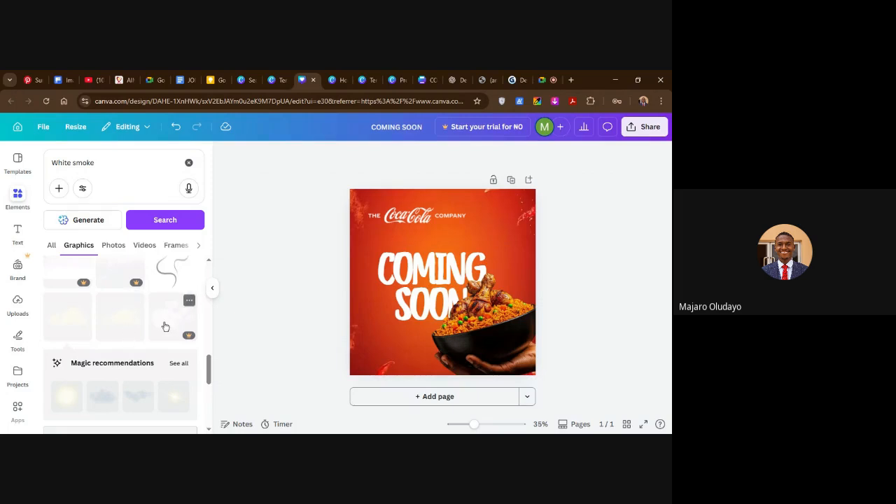
{"action": "left_click", "coordinate": [165, 326]}
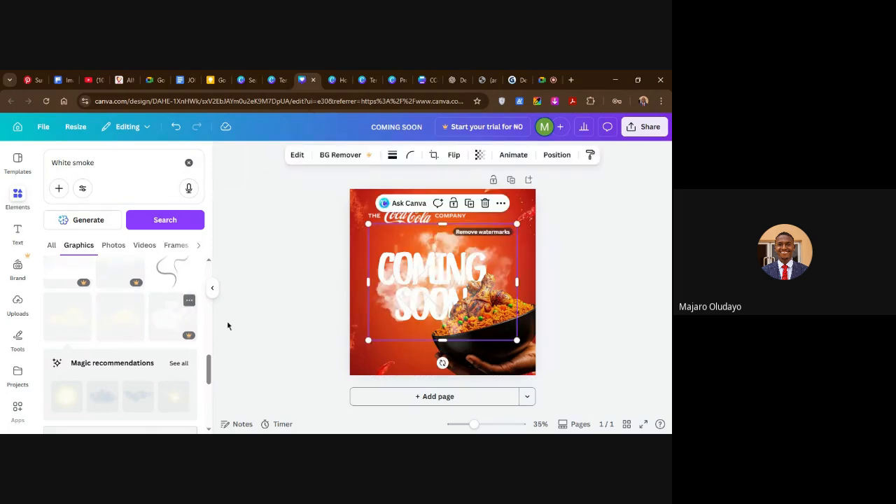
{"action": "left_click", "coordinate": [484, 203]}
Try a dense pale smoke cloud from further down the White smoke results on the flyer and delete it.
{"action": "scroll", "coordinate": [119, 358], "scroll_direction": "down", "scroll_amount": 5}
{"action": "scroll", "coordinate": [119, 359], "scroll_direction": "down", "scroll_amount": 5}
{"action": "scroll", "coordinate": [119, 372], "scroll_direction": "down", "scroll_amount": 1}
{"action": "scroll", "coordinate": [126, 399], "scroll_direction": "down", "scroll_amount": 3}
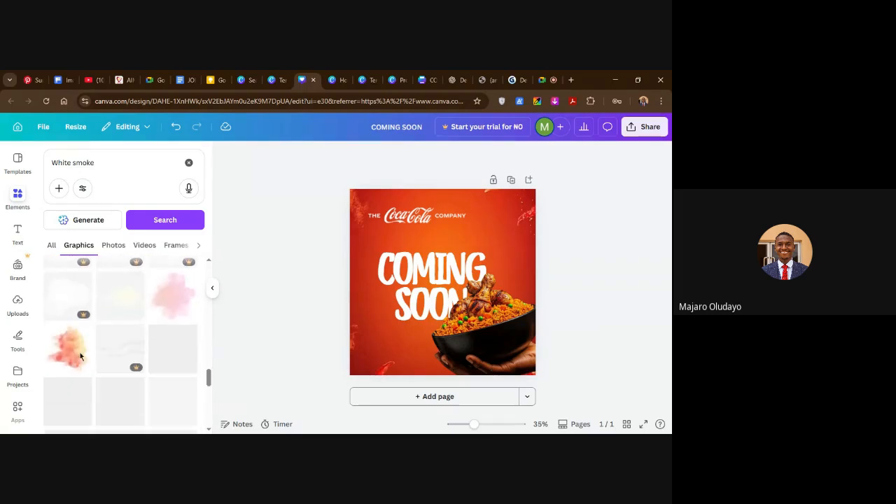
{"action": "left_click", "coordinate": [121, 312]}
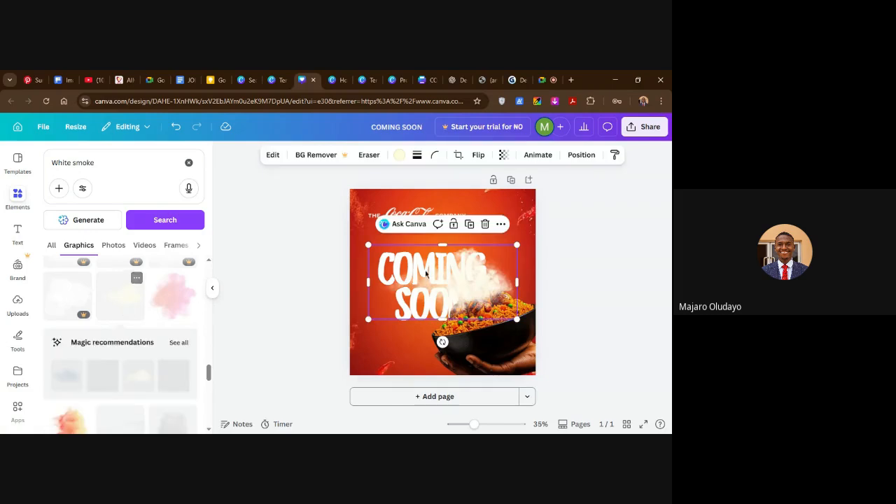
{"action": "left_click", "coordinate": [484, 224]}
Examine the remaining White smoke graphics for one that could serve as steam above the rice.
{"action": "scroll", "coordinate": [119, 371], "scroll_direction": "down", "scroll_amount": 5}
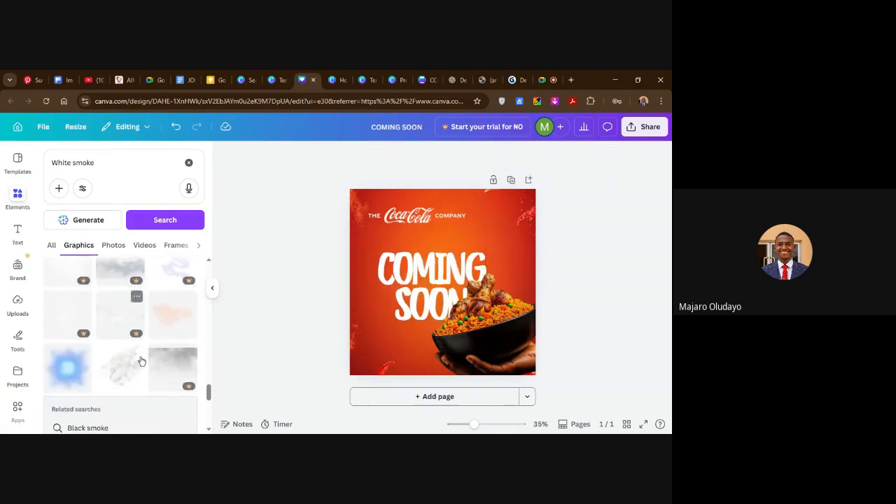
{"action": "scroll", "coordinate": [129, 356], "scroll_direction": "down", "scroll_amount": 3}
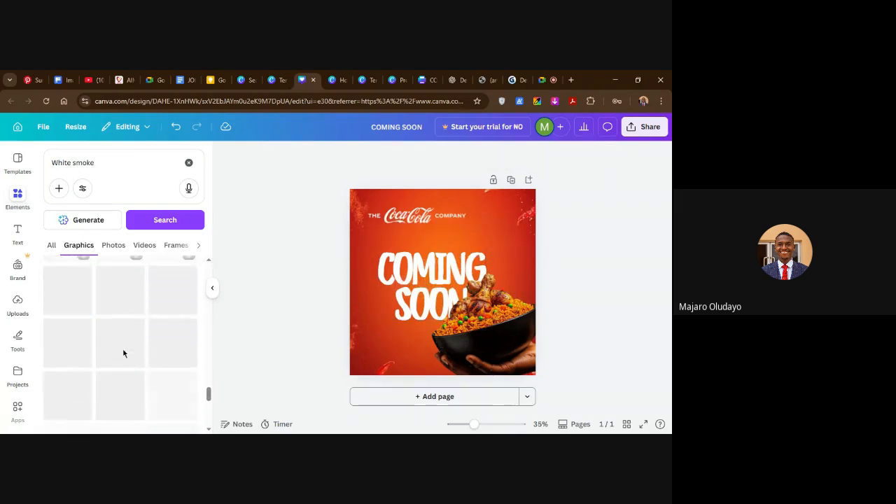
{"action": "scroll", "coordinate": [112, 343], "scroll_direction": "down", "scroll_amount": 4}
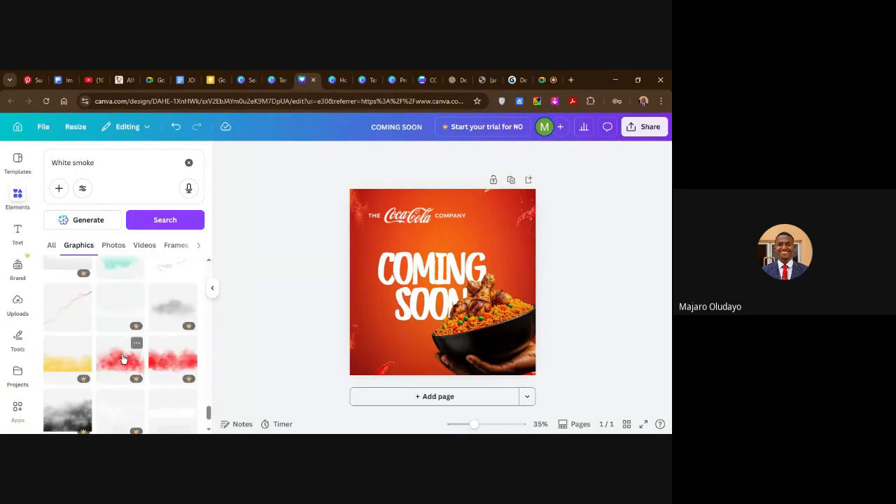
{"action": "scroll", "coordinate": [123, 358], "scroll_direction": "down", "scroll_amount": 3}
{"action": "scroll", "coordinate": [124, 359], "scroll_direction": "down", "scroll_amount": 2}
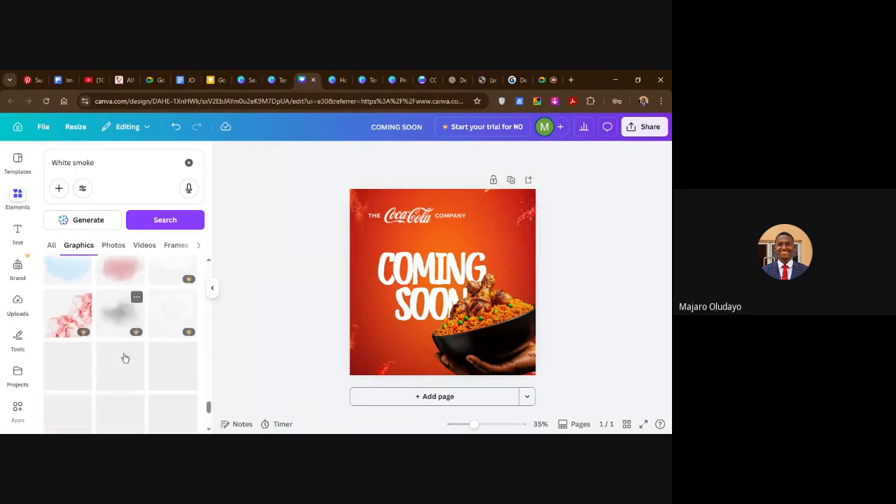
{"action": "scroll", "coordinate": [124, 359], "scroll_direction": "down", "scroll_amount": 1}
{"action": "scroll", "coordinate": [125, 359], "scroll_direction": "down", "scroll_amount": 2}
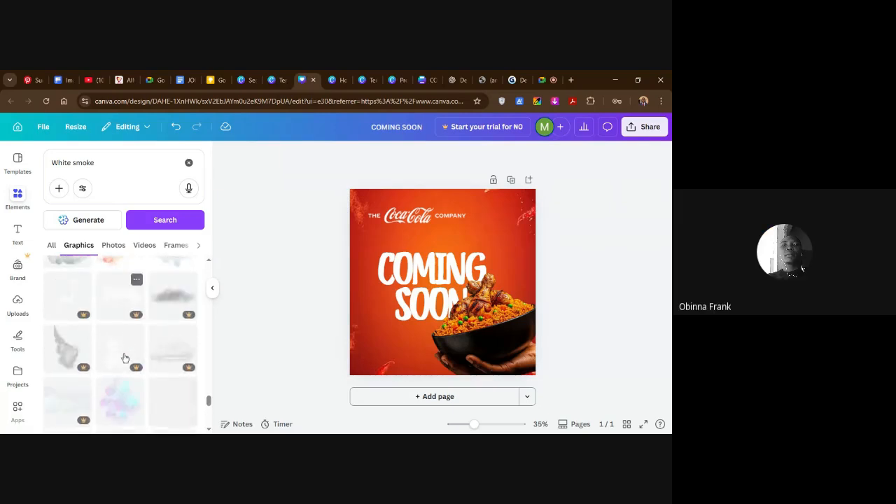
{"action": "scroll", "coordinate": [124, 358], "scroll_direction": "down", "scroll_amount": 1}
{"action": "scroll", "coordinate": [124, 358], "scroll_direction": "down", "scroll_amount": 4}
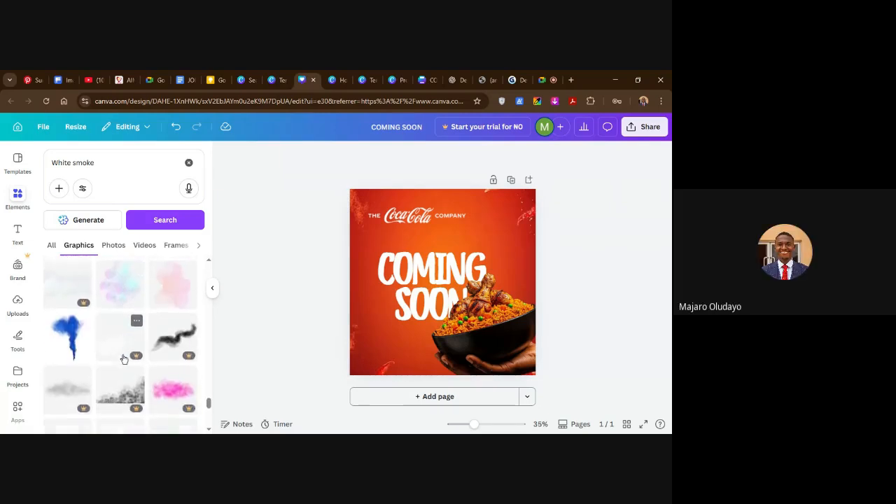
{"action": "scroll", "coordinate": [123, 360], "scroll_direction": "down", "scroll_amount": 3}
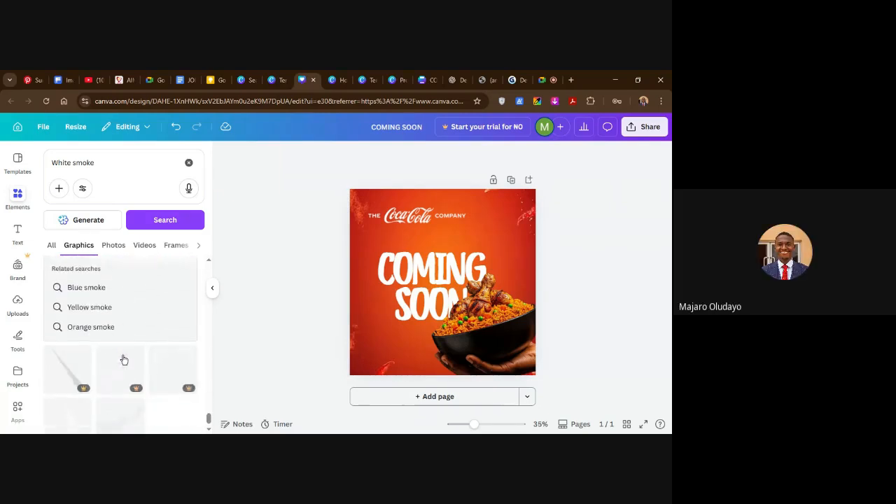
{"action": "scroll", "coordinate": [116, 355], "scroll_direction": "down", "scroll_amount": 2}
{"action": "scroll", "coordinate": [116, 355], "scroll_direction": "up", "scroll_amount": 3}
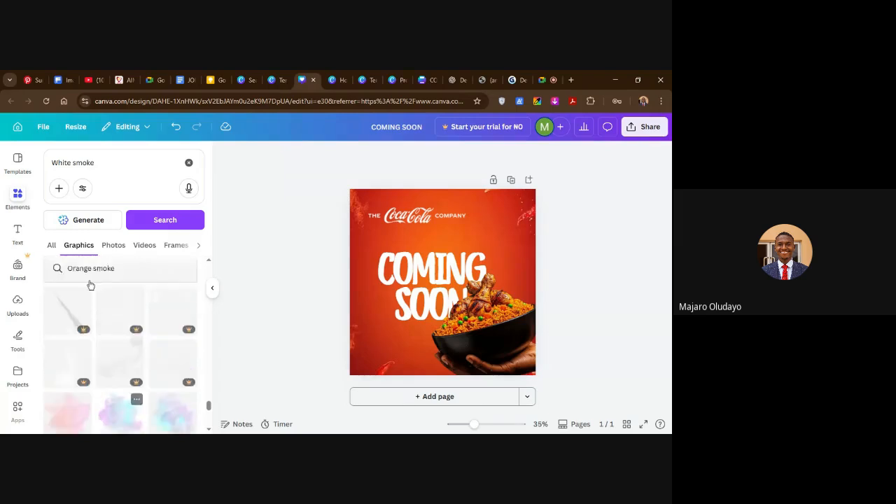
Search the graphics for STEAM and examine the results for a graphic that could rise naturally from the rice bowl.
{"action": "left_click_drag", "start_coordinate": [99, 163], "coordinate": [45, 167]}
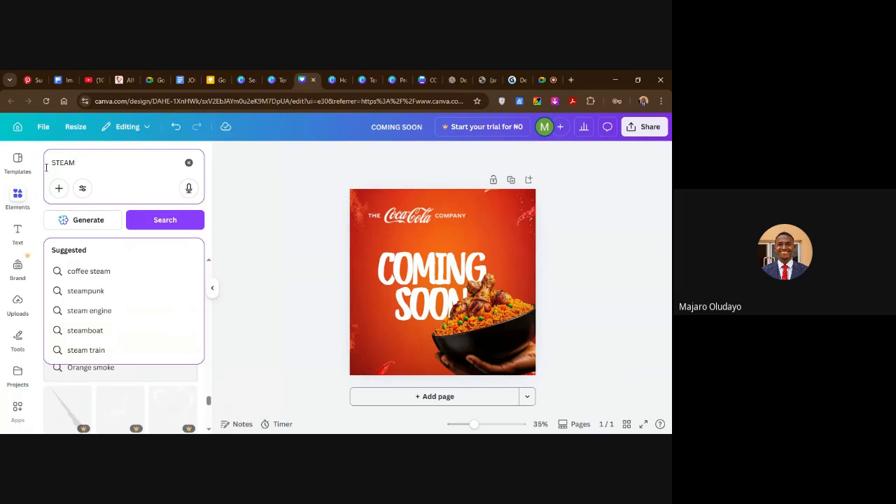
{"action": "key", "text": "Return"}
{"action": "scroll", "coordinate": [131, 346], "scroll_direction": "down", "scroll_amount": 5}
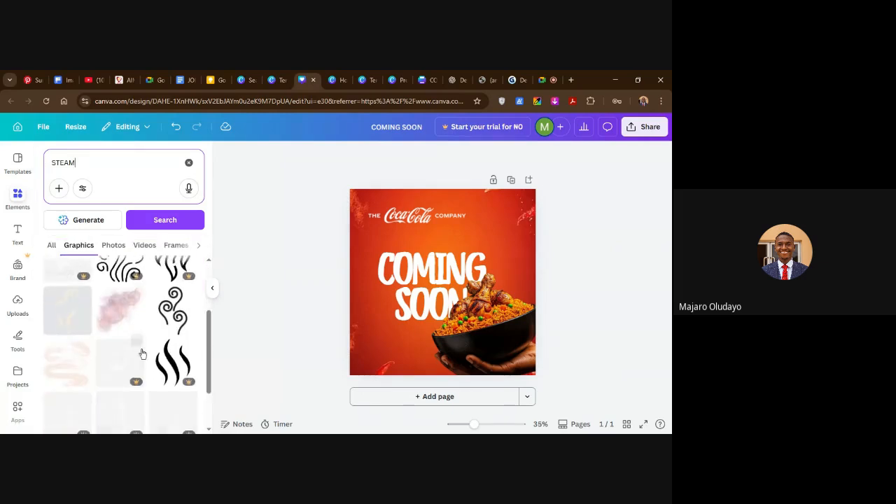
{"action": "scroll", "coordinate": [133, 343], "scroll_direction": "down", "scroll_amount": 4}
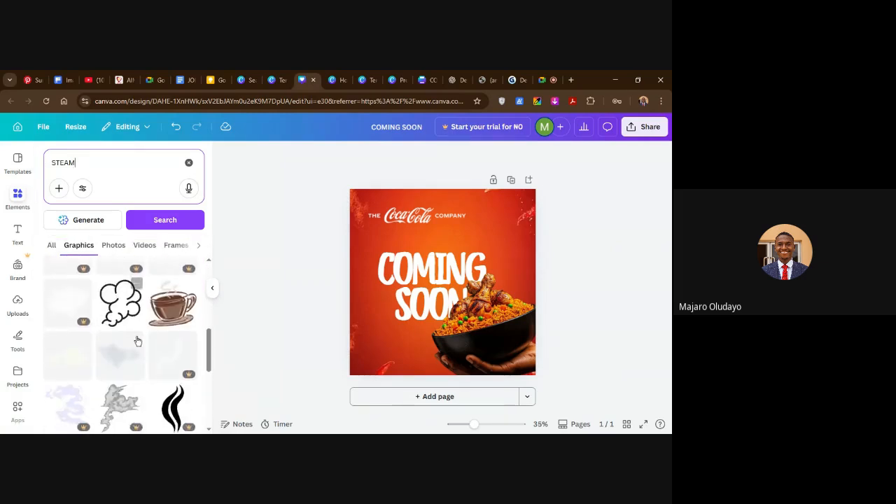
{"action": "scroll", "coordinate": [137, 340], "scroll_direction": "down", "scroll_amount": 2}
{"action": "scroll", "coordinate": [138, 343], "scroll_direction": "up", "scroll_amount": 2}
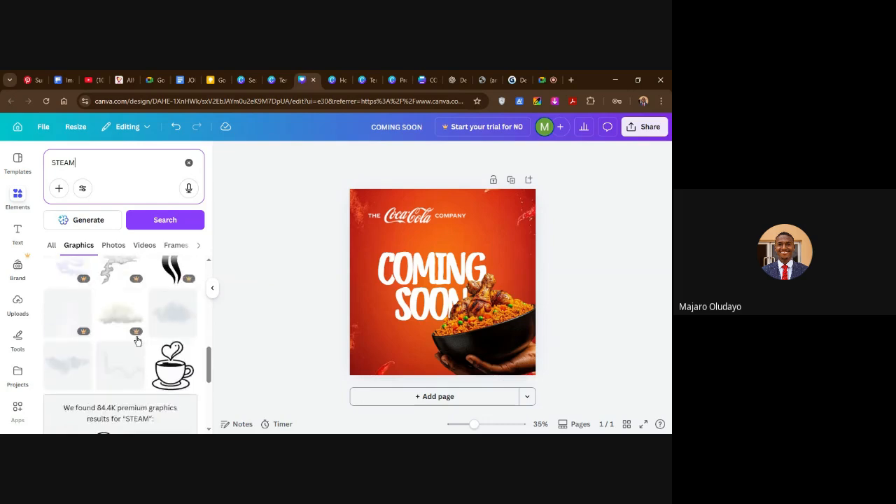
{"action": "scroll", "coordinate": [126, 354], "scroll_direction": "down", "scroll_amount": 2}
{"action": "scroll", "coordinate": [118, 359], "scroll_direction": "down", "scroll_amount": 5}
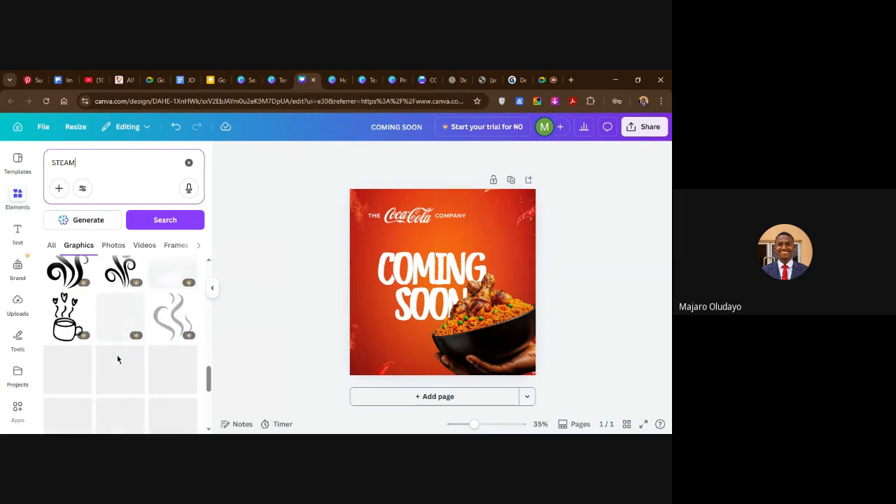
{"action": "scroll", "coordinate": [118, 359], "scroll_direction": "down", "scroll_amount": 5}
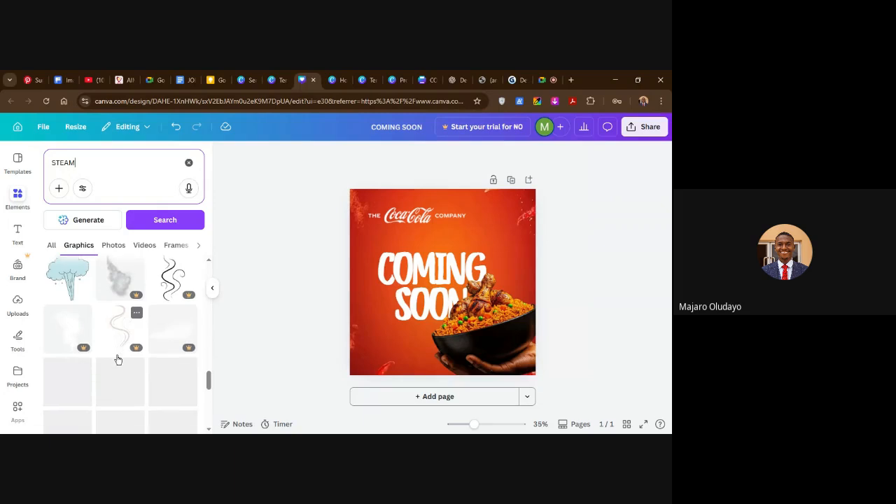
{"action": "scroll", "coordinate": [133, 348], "scroll_direction": "down", "scroll_amount": 5}
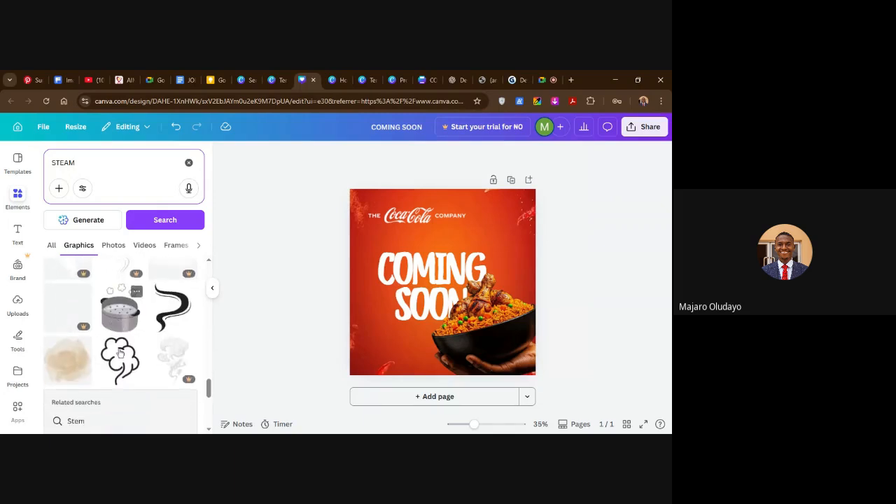
{"action": "scroll", "coordinate": [136, 347], "scroll_direction": "down", "scroll_amount": 1}
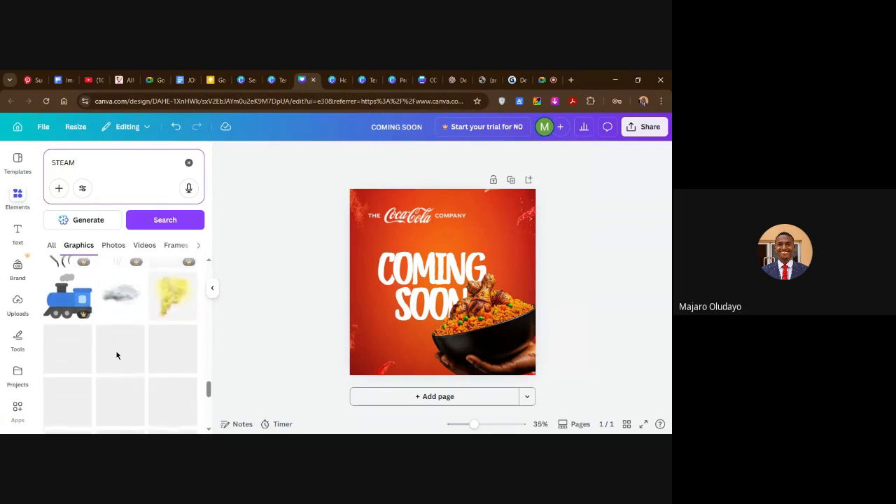
{"action": "scroll", "coordinate": [117, 356], "scroll_direction": "down", "scroll_amount": 3}
{"action": "scroll", "coordinate": [118, 356], "scroll_direction": "down", "scroll_amount": 2}
{"action": "scroll", "coordinate": [118, 356], "scroll_direction": "down", "scroll_amount": 5}
{"action": "scroll", "coordinate": [119, 356], "scroll_direction": "down", "scroll_amount": 4}
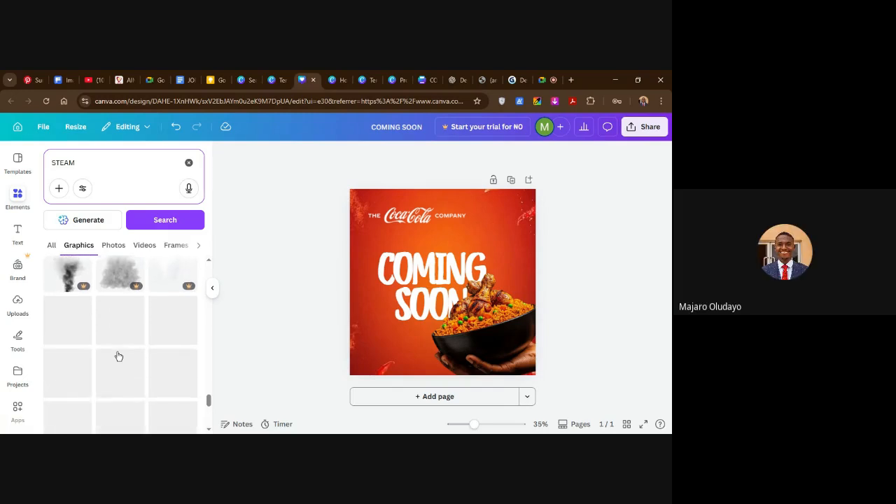
{"action": "scroll", "coordinate": [117, 355], "scroll_direction": "down", "scroll_amount": 3}
{"action": "scroll", "coordinate": [115, 349], "scroll_direction": "down", "scroll_amount": 5}
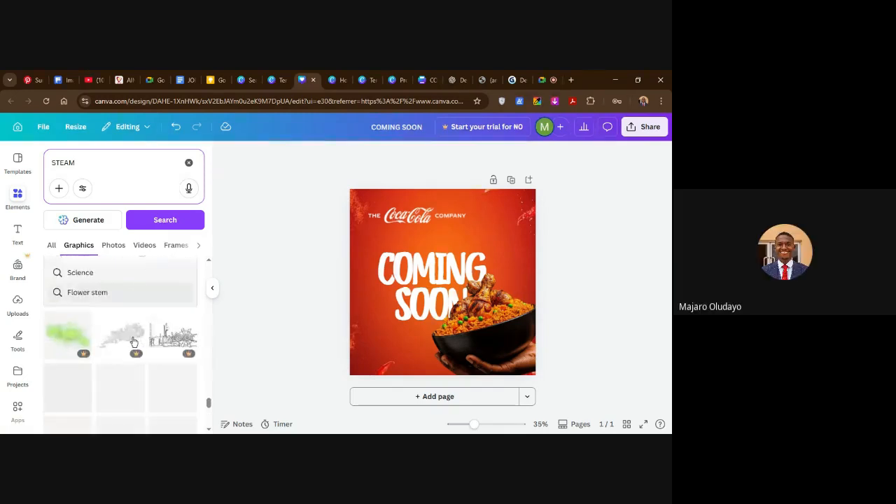
{"action": "scroll", "coordinate": [134, 342], "scroll_direction": "down", "scroll_amount": 5}
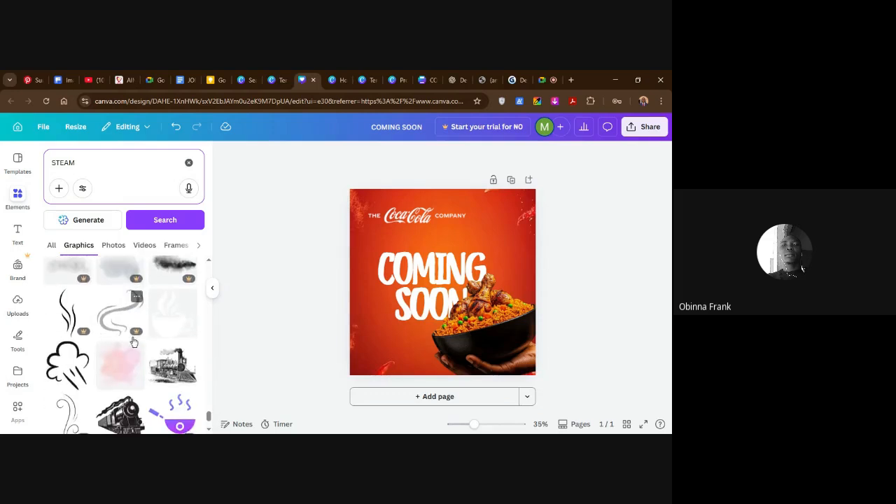
{"action": "scroll", "coordinate": [134, 341], "scroll_direction": "down", "scroll_amount": 3}
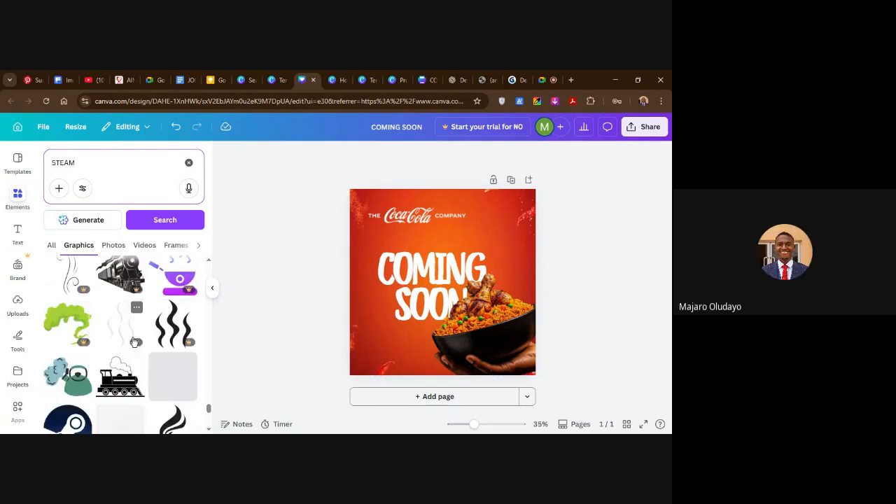
{"action": "scroll", "coordinate": [135, 341], "scroll_direction": "down", "scroll_amount": 5}
{"action": "scroll", "coordinate": [131, 342], "scroll_direction": "down", "scroll_amount": 5}
{"action": "scroll", "coordinate": [130, 346], "scroll_direction": "down", "scroll_amount": 4}
{"action": "scroll", "coordinate": [126, 348], "scroll_direction": "down", "scroll_amount": 5}
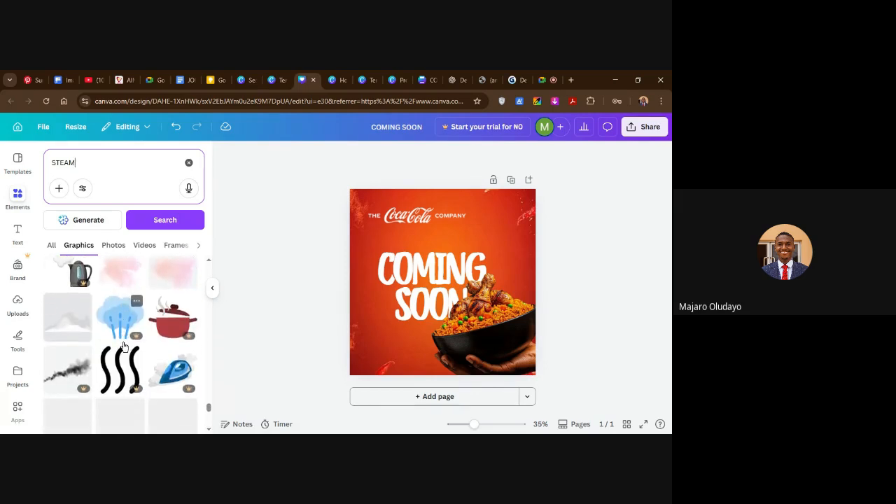
{"action": "scroll", "coordinate": [133, 348], "scroll_direction": "down", "scroll_amount": 5}
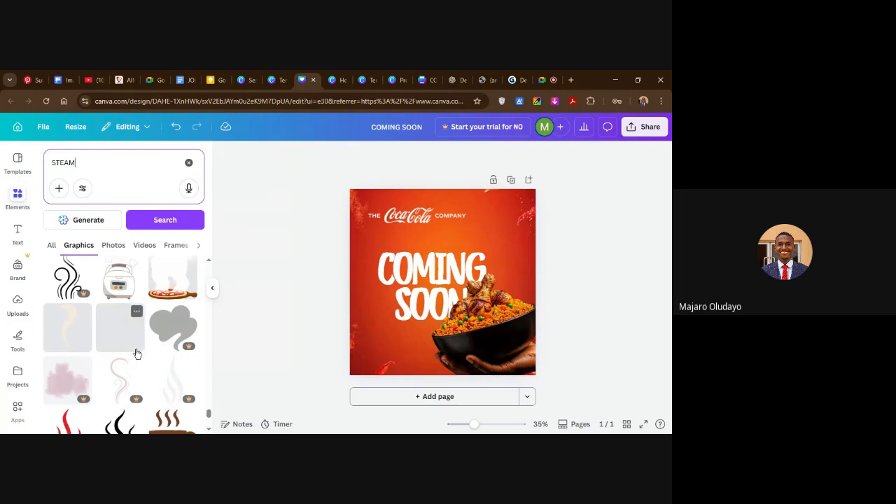
Search the graphics for FOOD SMOKE and look through the results for suitable steam.
{"action": "left_click", "coordinate": [56, 161]}
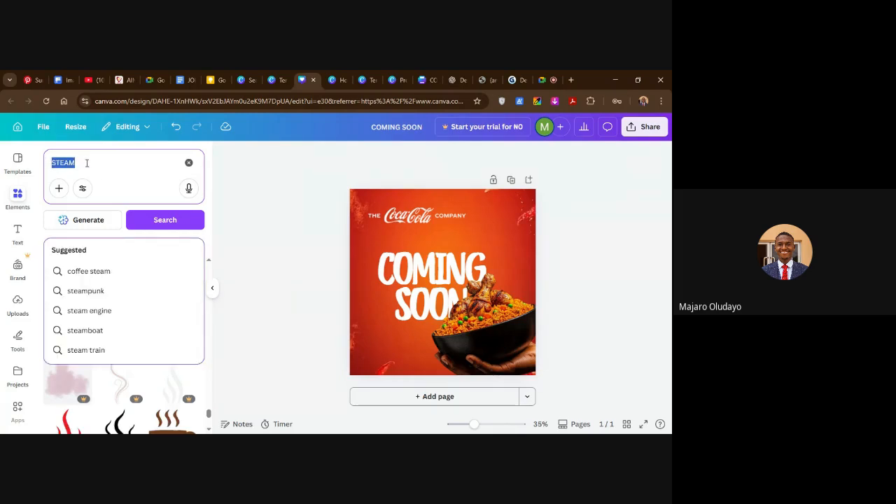
{"action": "type", "text": "FOOD"}
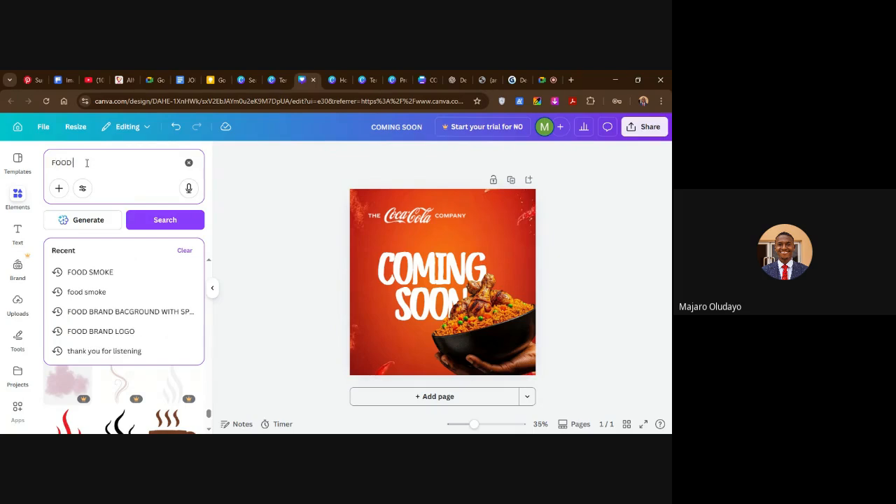
{"action": "type", "text": " SMOK"}
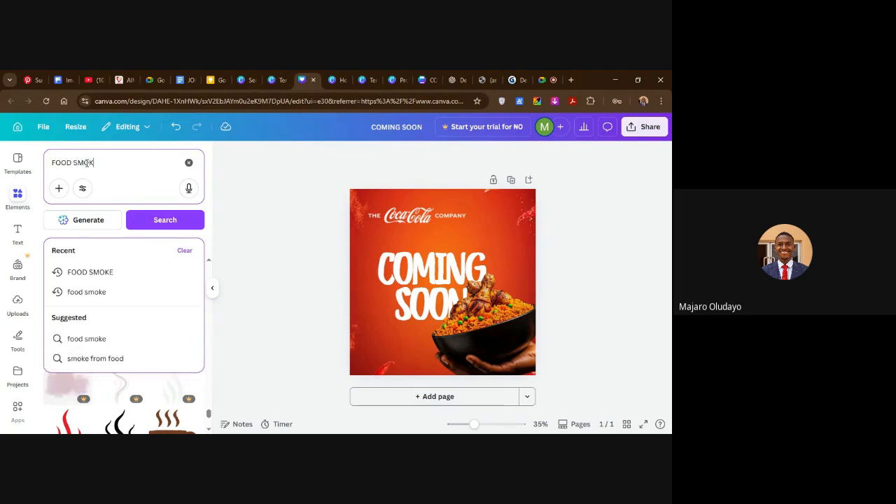
{"action": "key", "text": "Return"}
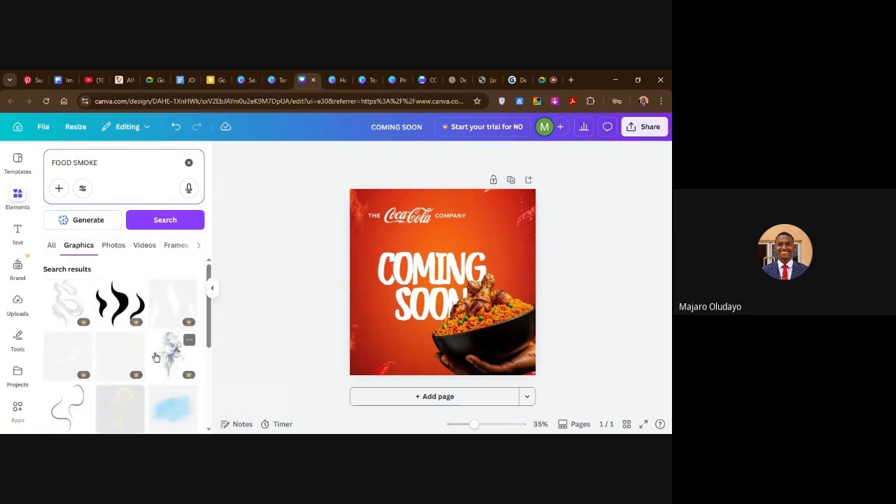
{"action": "scroll", "coordinate": [160, 357], "scroll_direction": "down", "scroll_amount": 3}
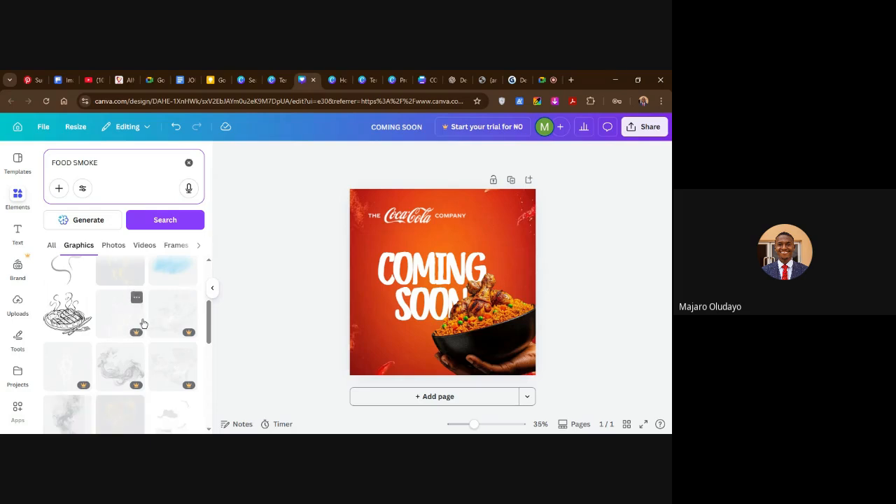
{"action": "scroll", "coordinate": [155, 361], "scroll_direction": "down", "scroll_amount": 4}
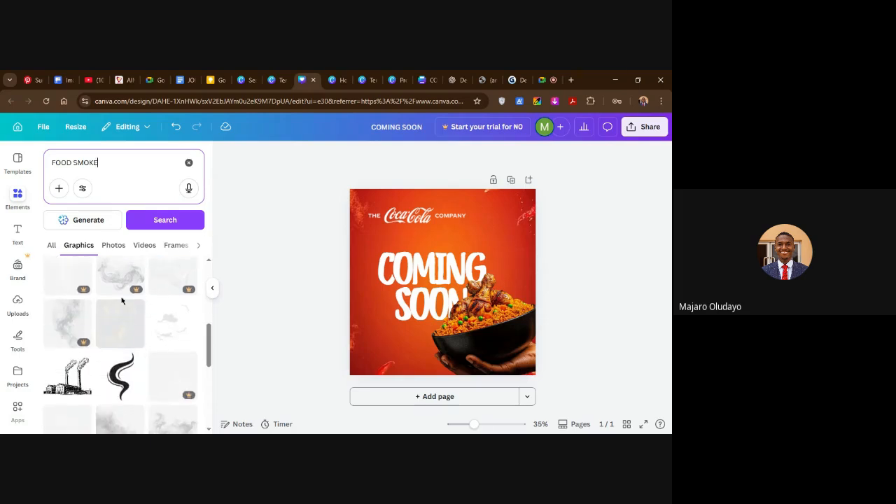
{"action": "scroll", "coordinate": [126, 326], "scroll_direction": "down", "scroll_amount": 5}
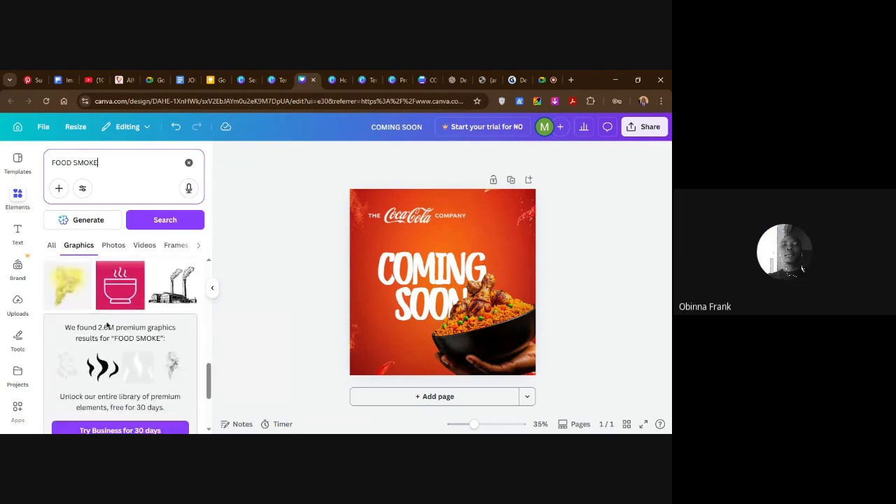
{"action": "scroll", "coordinate": [120, 336], "scroll_direction": "down", "scroll_amount": 3}
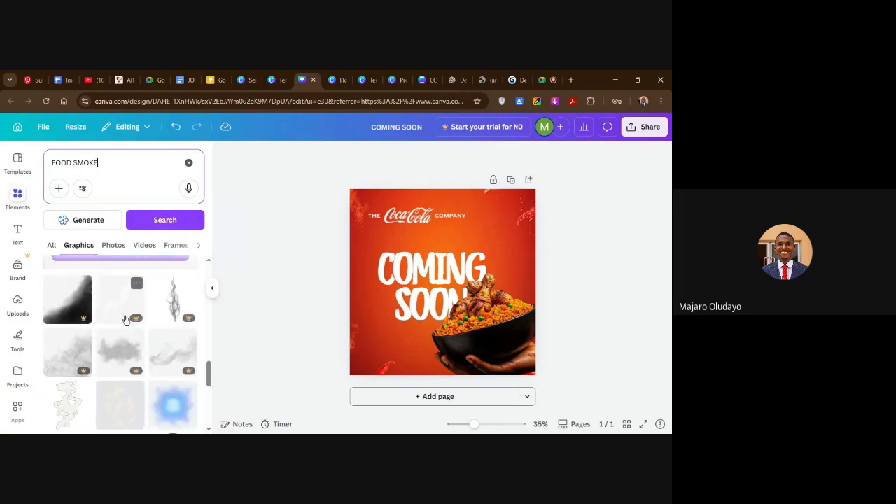
{"action": "scroll", "coordinate": [112, 323], "scroll_direction": "down", "scroll_amount": 3}
{"action": "scroll", "coordinate": [112, 324], "scroll_direction": "down", "scroll_amount": 5}
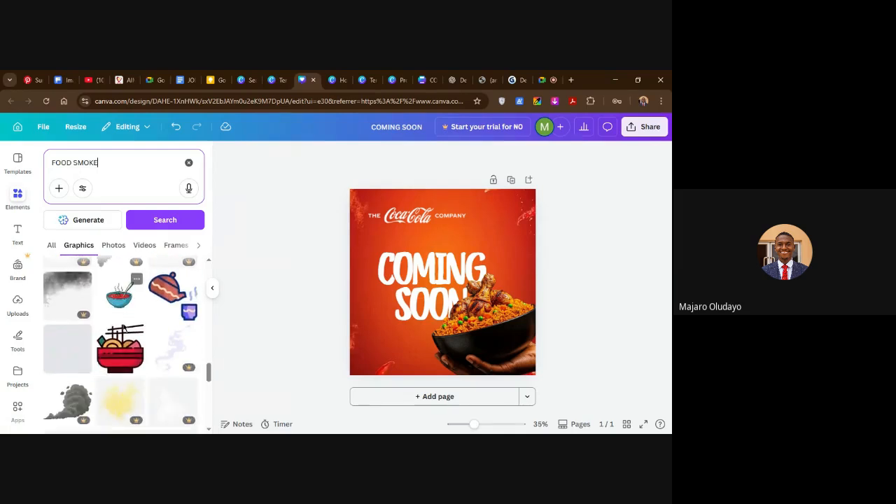
{"action": "scroll", "coordinate": [120, 329], "scroll_direction": "down", "scroll_amount": 3}
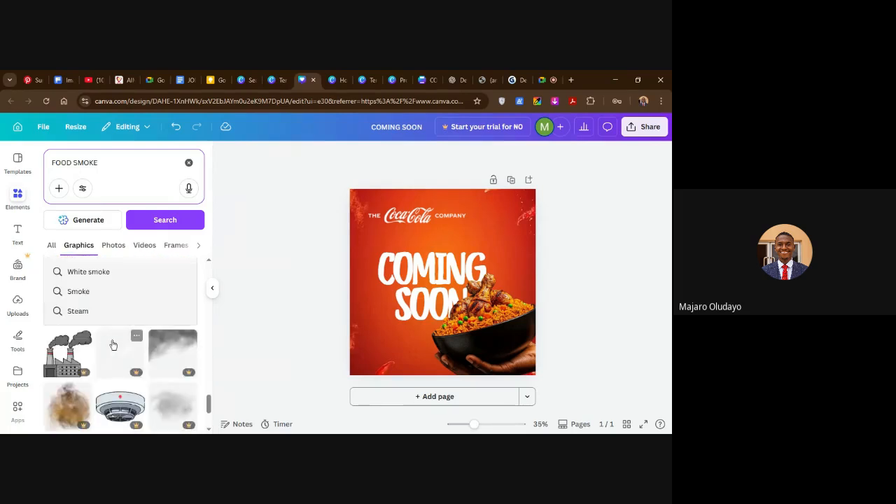
Run the related White smoke search and add the free, faint white haze graphic from the upper results to the flyer.
{"action": "left_click", "coordinate": [110, 273]}
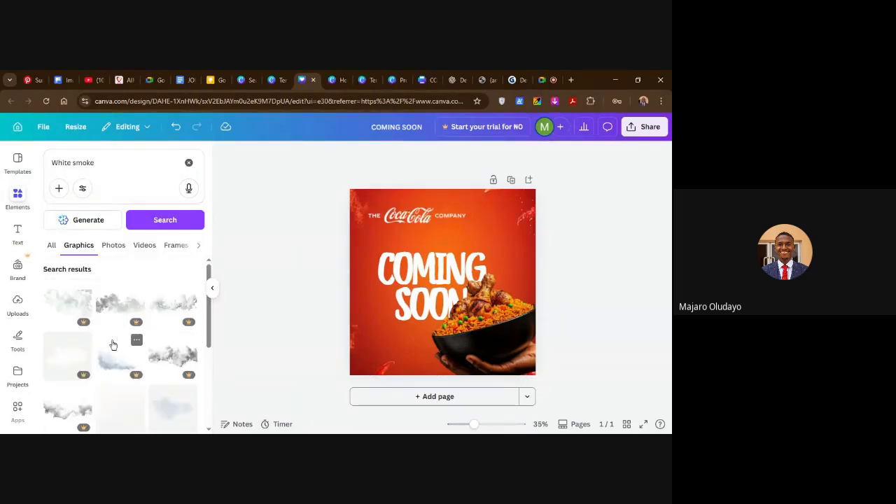
{"action": "scroll", "coordinate": [115, 342], "scroll_direction": "down", "scroll_amount": 3}
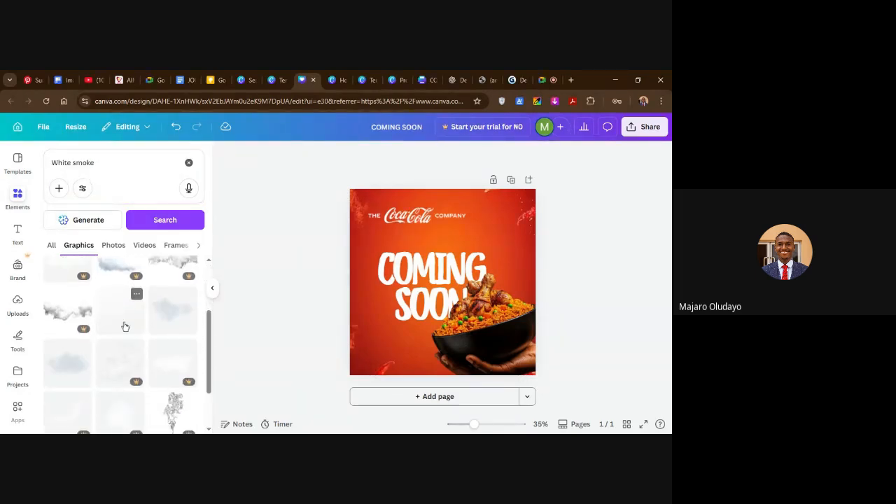
{"action": "left_click", "coordinate": [124, 326]}
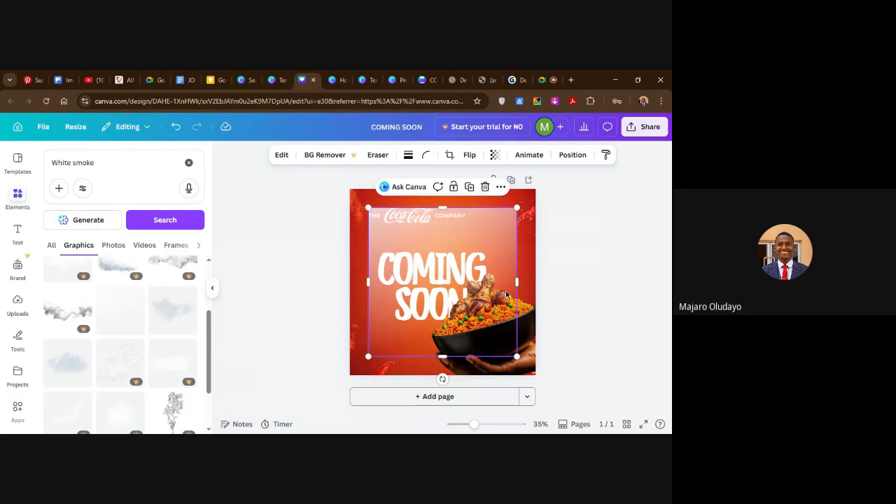
{"action": "left_click", "coordinate": [484, 188]}
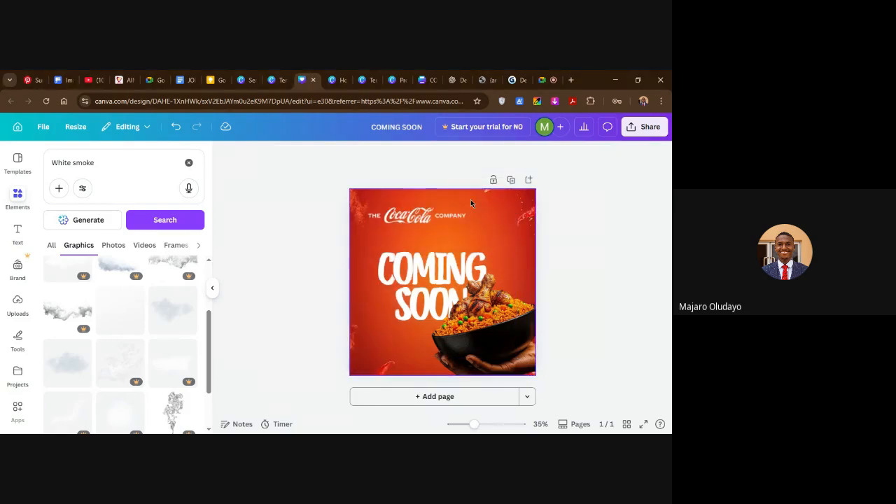
{"action": "left_click", "coordinate": [133, 320]}
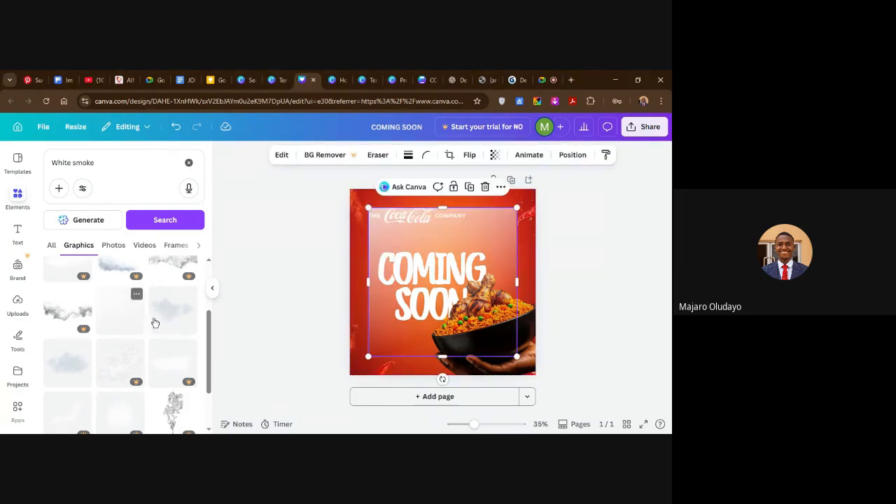
Stretch the white haze graphic on all four sides so it covers the whole flyer page.
{"action": "left_click_drag", "start_coordinate": [444, 208], "coordinate": [444, 187]}
{"action": "left_click_drag", "start_coordinate": [515, 283], "coordinate": [535, 283]}
{"action": "left_click_drag", "start_coordinate": [369, 273], "coordinate": [349, 274]}
{"action": "left_click_drag", "start_coordinate": [440, 358], "coordinate": [442, 375]}
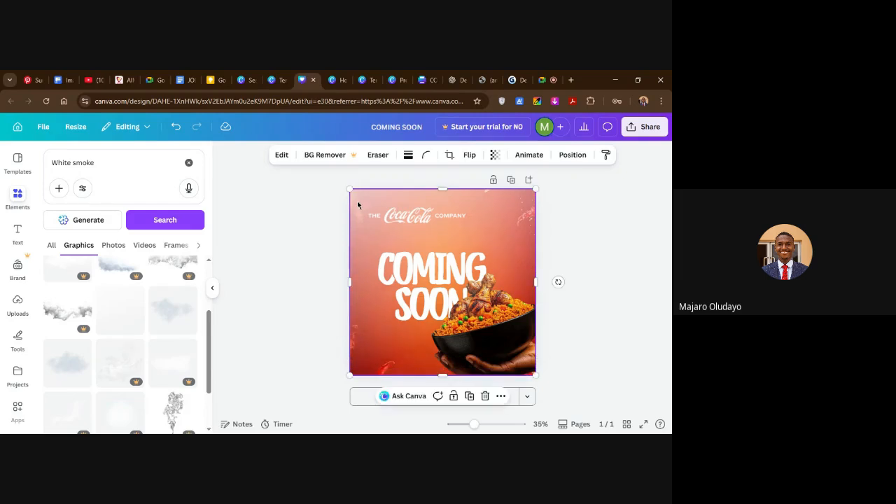
Set the transparency of the full-page white haze graphic to 32.
{"action": "left_click", "coordinate": [495, 155]}
{"action": "left_click_drag", "start_coordinate": [522, 195], "coordinate": [465, 198]}
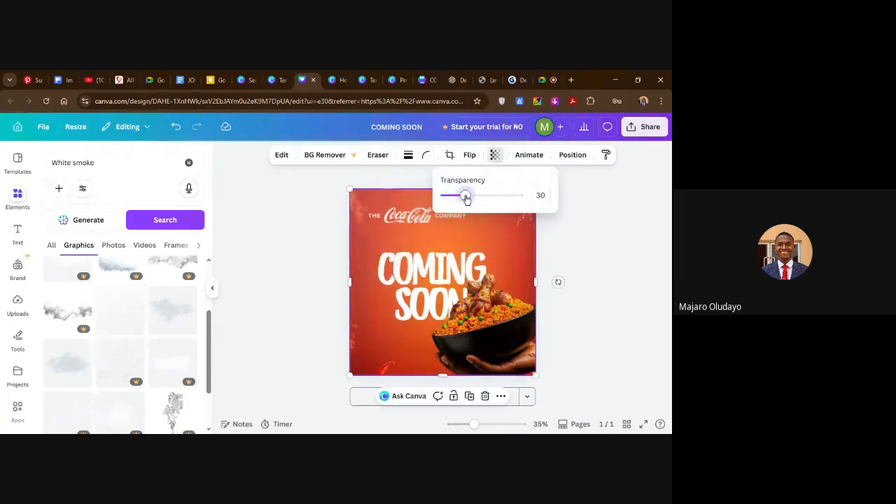
{"action": "left_click", "coordinate": [578, 239]}
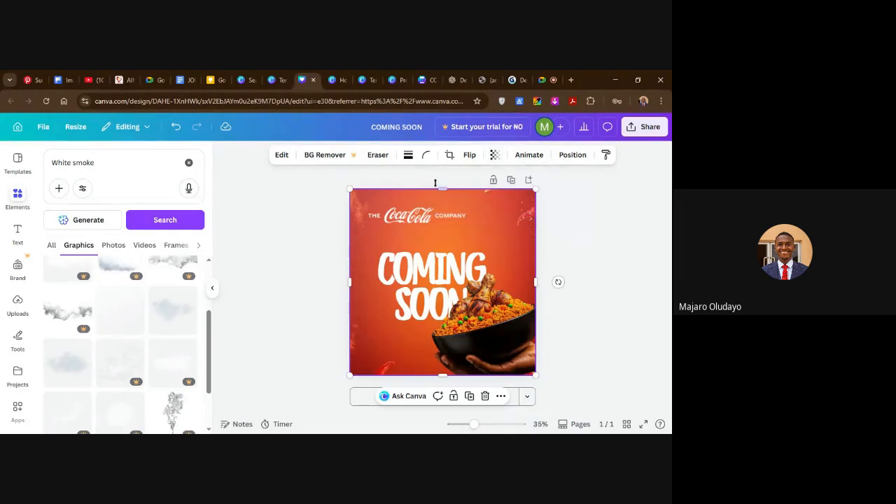
{"action": "left_click", "coordinate": [495, 155]}
{"action": "left_click", "coordinate": [482, 196]}
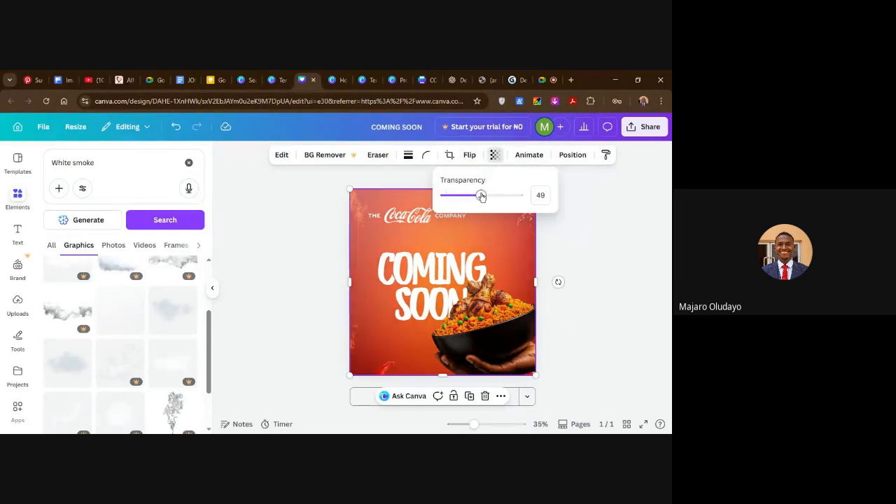
{"action": "left_click_drag", "start_coordinate": [477, 197], "coordinate": [468, 196]}
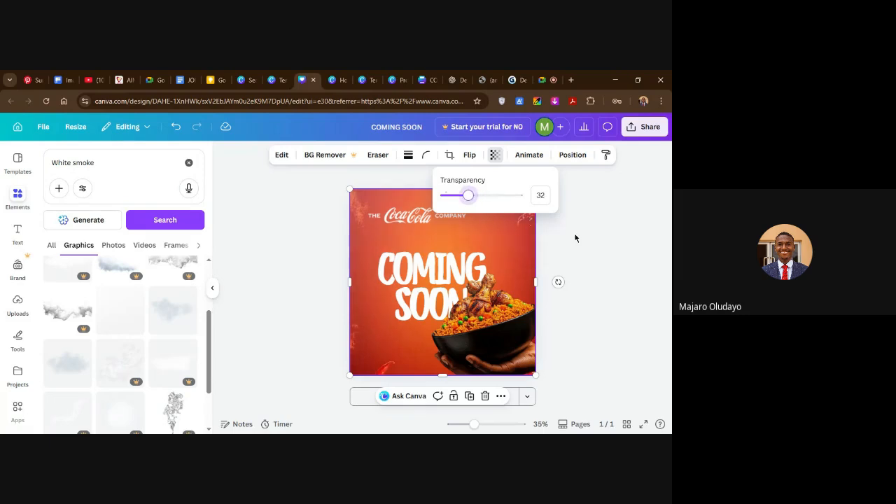
{"action": "left_click", "coordinate": [571, 244]}
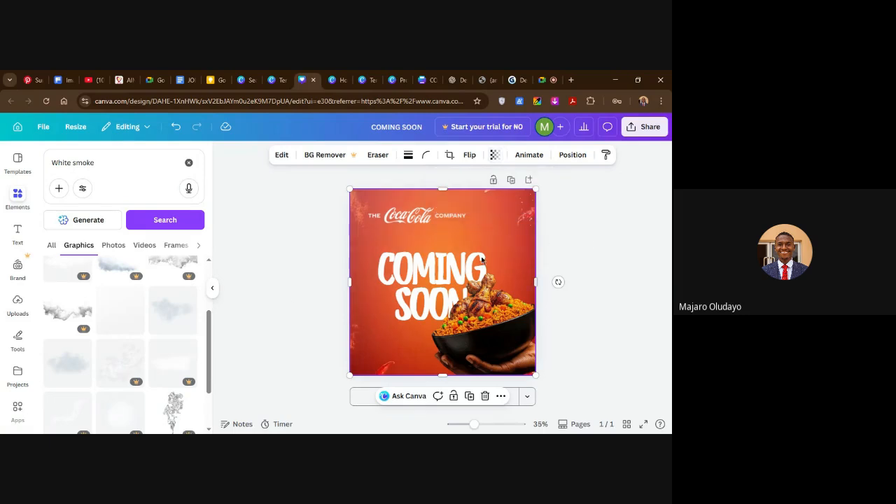
{"action": "left_click", "coordinate": [168, 321]}
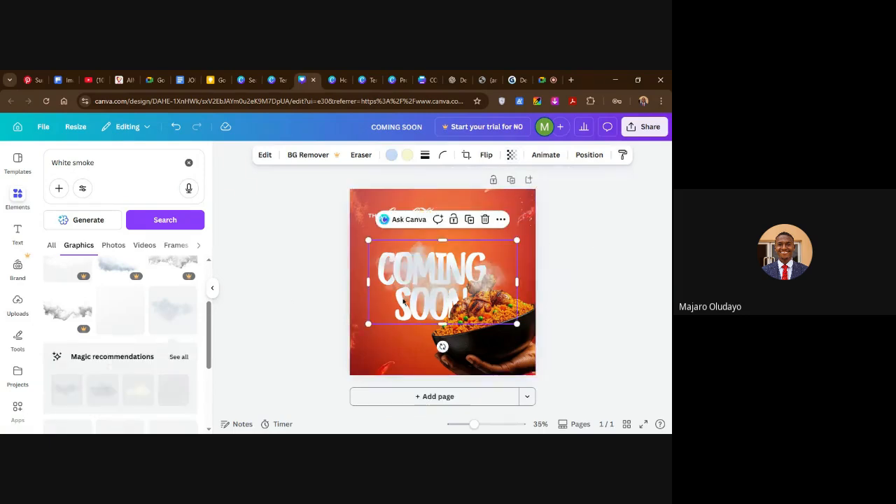
{"action": "left_click_drag", "start_coordinate": [427, 283], "coordinate": [458, 306]}
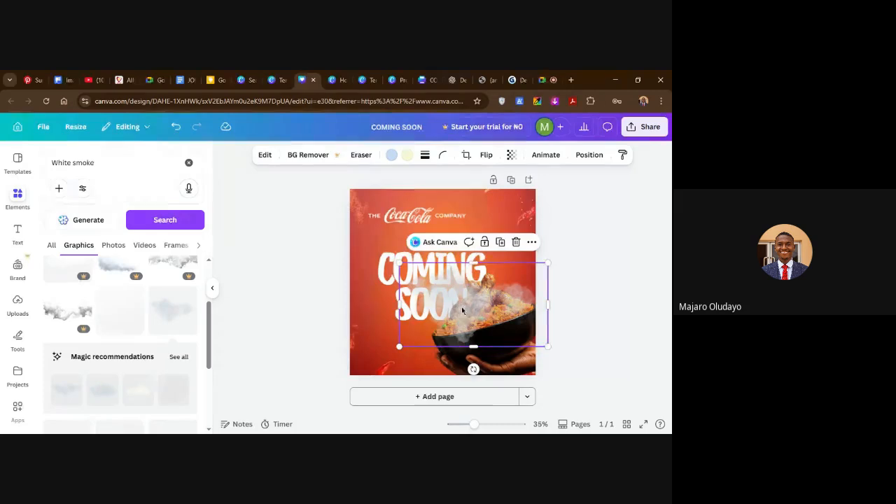
{"action": "left_click", "coordinate": [516, 243]}
Add the free, faint wispy graphic from further down the White smoke results, shrink it and place it over the chicken.
{"action": "scroll", "coordinate": [130, 327], "scroll_direction": "down", "scroll_amount": 3}
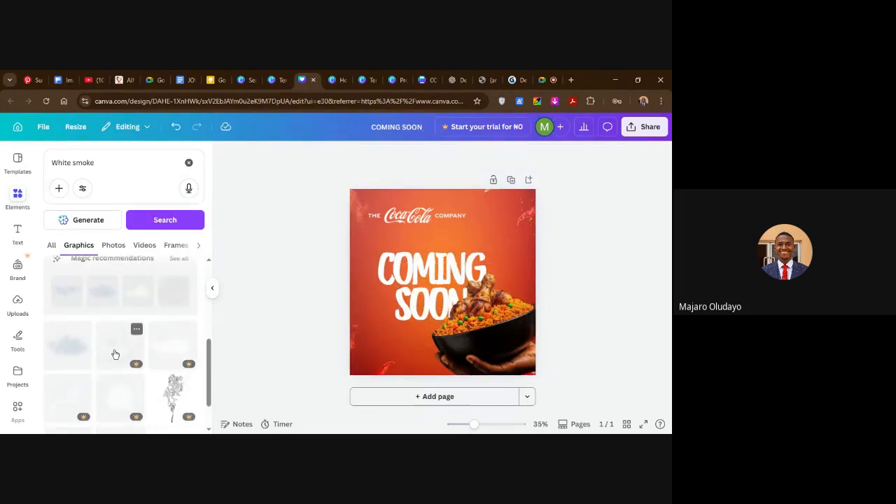
{"action": "scroll", "coordinate": [120, 370], "scroll_direction": "down", "scroll_amount": 2}
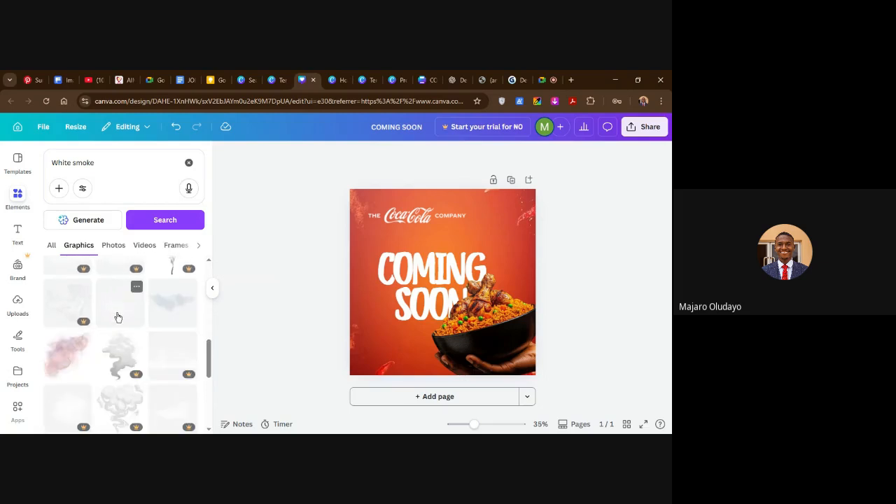
{"action": "left_click", "coordinate": [118, 317]}
{"action": "left_click_drag", "start_coordinate": [449, 299], "coordinate": [479, 310]}
{"action": "left_click_drag", "start_coordinate": [398, 236], "coordinate": [436, 257]}
{"action": "left_click_drag", "start_coordinate": [521, 314], "coordinate": [500, 301]}
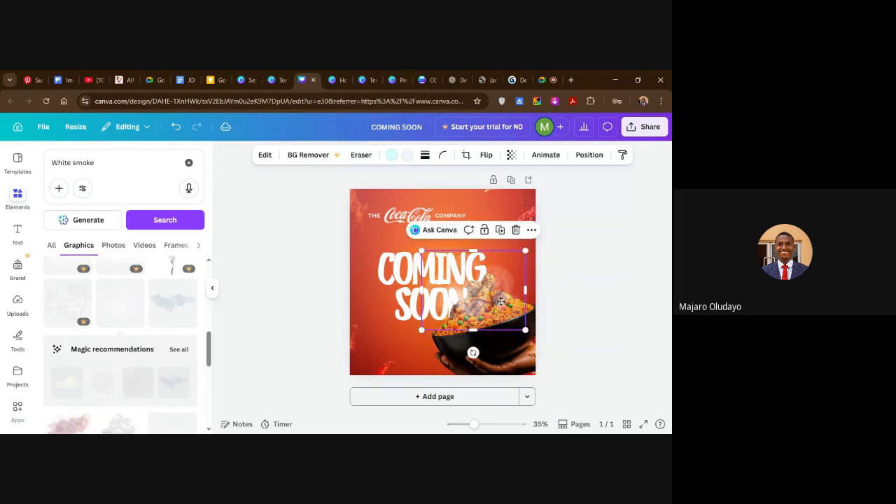
{"action": "left_click", "coordinate": [553, 277]}
{"action": "left_click", "coordinate": [482, 302]}
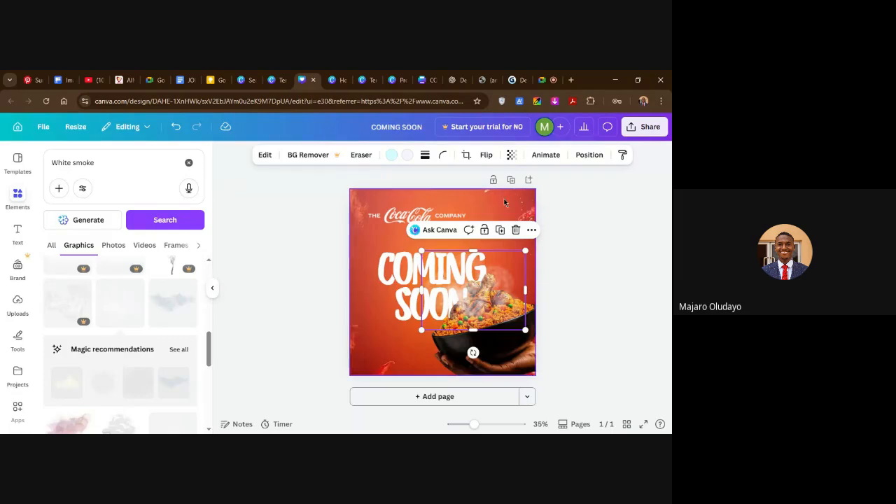
Set the transparency of the small smoke graphic over the chicken to 47.
{"action": "left_click", "coordinate": [571, 306]}
{"action": "left_click", "coordinate": [477, 300]}
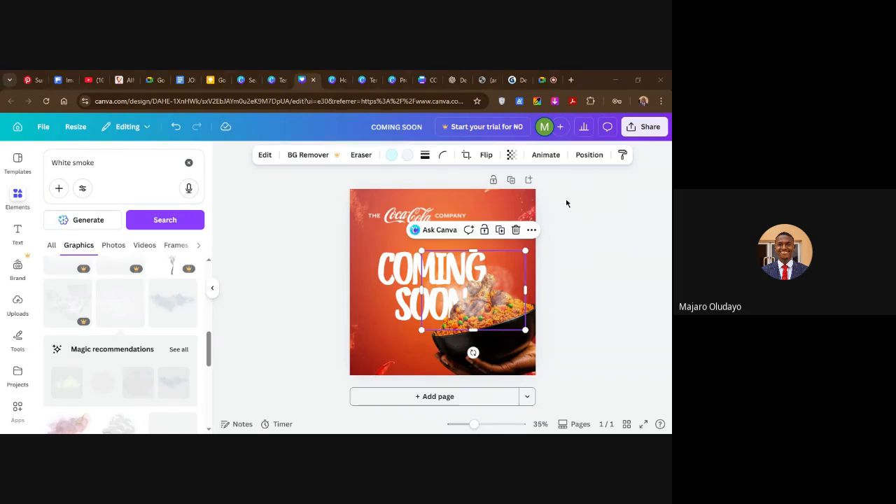
{"action": "left_click", "coordinate": [511, 157]}
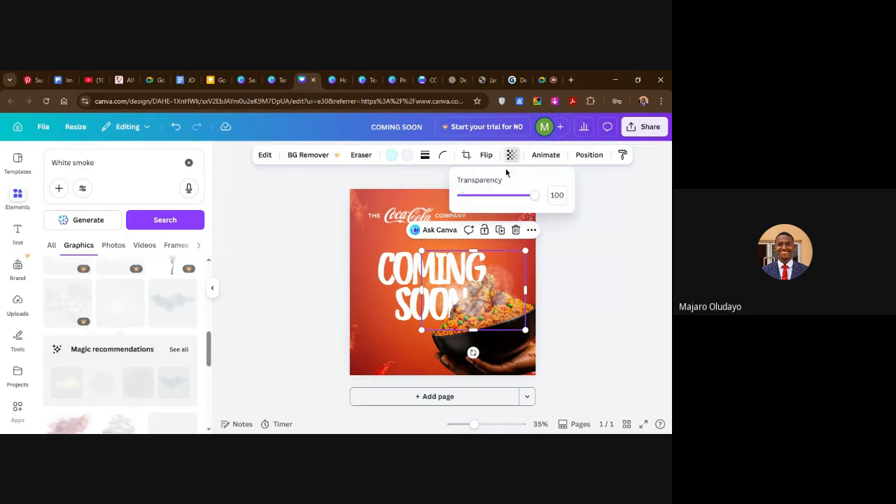
{"action": "left_click", "coordinate": [496, 196]}
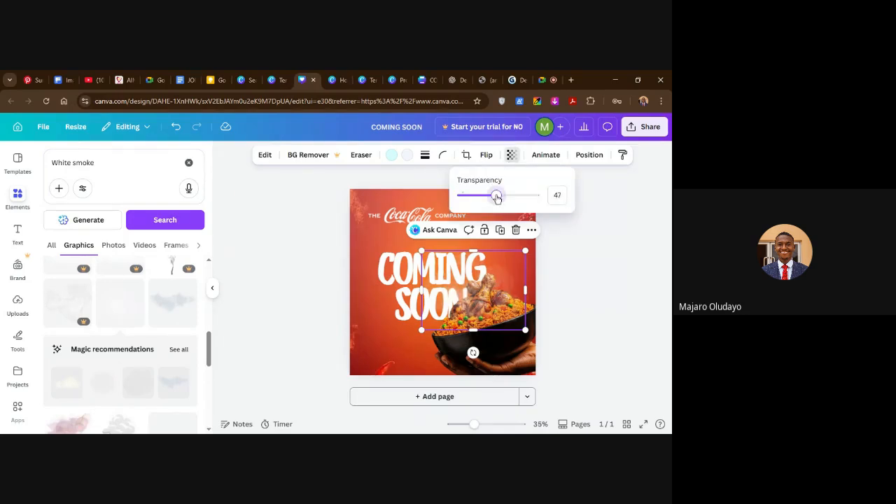
{"action": "left_click", "coordinate": [609, 298]}
{"action": "left_click", "coordinate": [593, 284]}
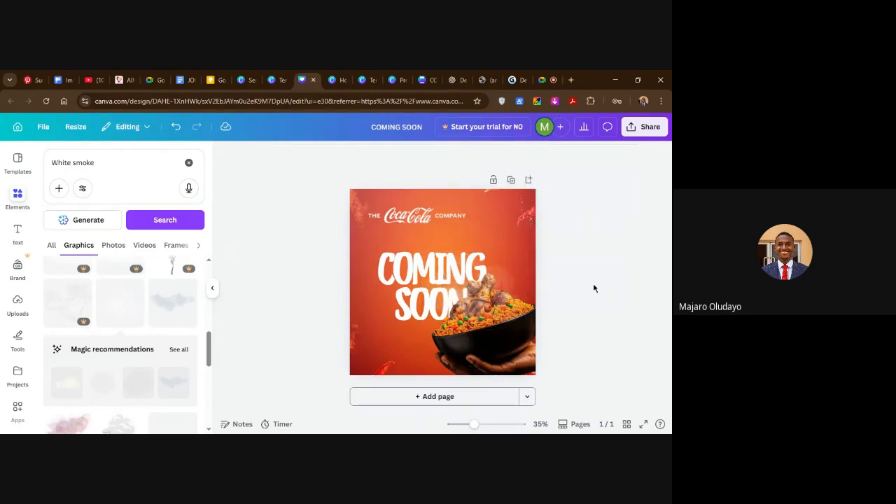
Raise the transparency value of the small smoke graphic and shift it flush with the flyer's right edge.
{"action": "left_click", "coordinate": [489, 296]}
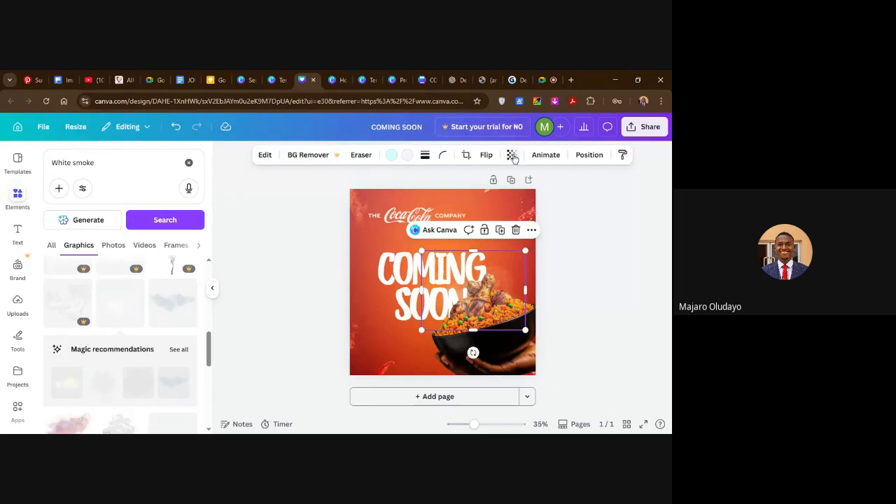
{"action": "left_click", "coordinate": [513, 155]}
{"action": "left_click", "coordinate": [511, 194]}
{"action": "left_click", "coordinate": [581, 294]}
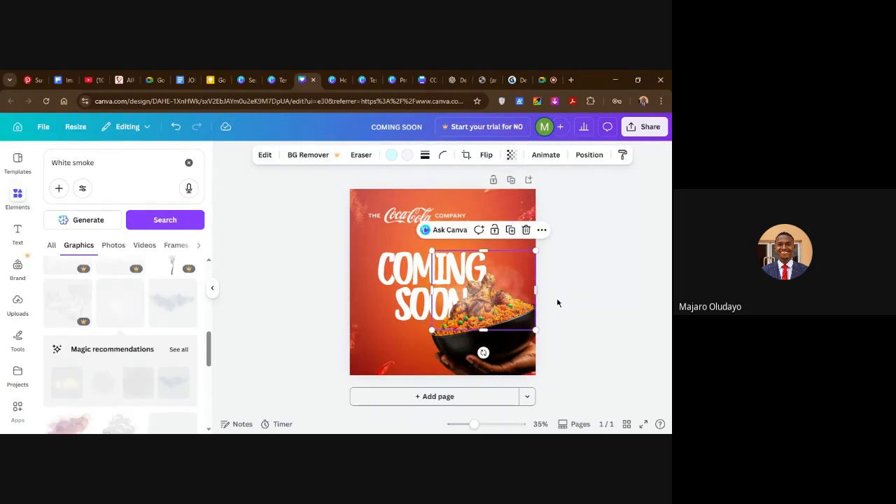
{"action": "left_click", "coordinate": [592, 302]}
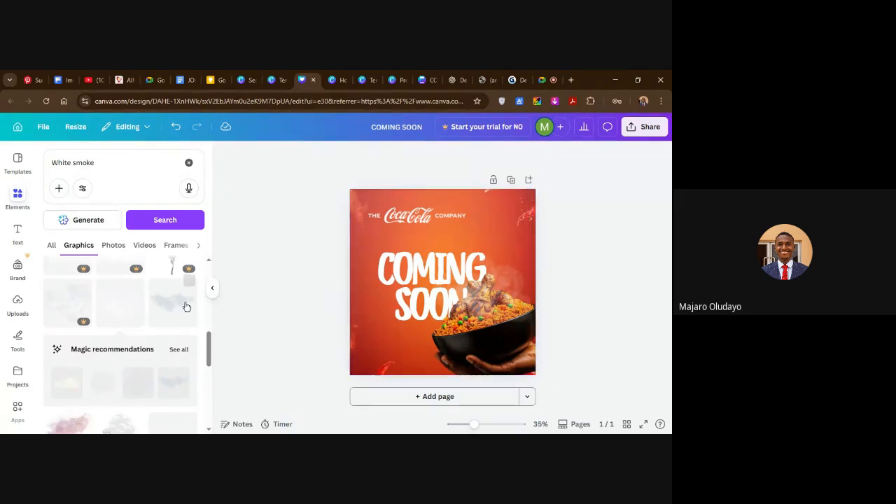
Lower the transparency value of the full-page white haze to make it fainter.
{"action": "left_click", "coordinate": [375, 330]}
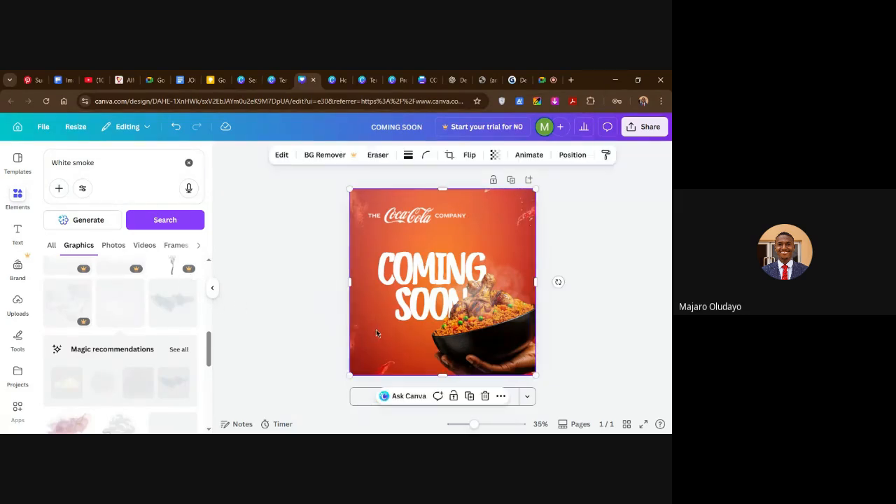
{"action": "left_click", "coordinate": [493, 155]}
{"action": "left_click_drag", "start_coordinate": [469, 195], "coordinate": [456, 195]}
{"action": "left_click", "coordinate": [588, 270]}
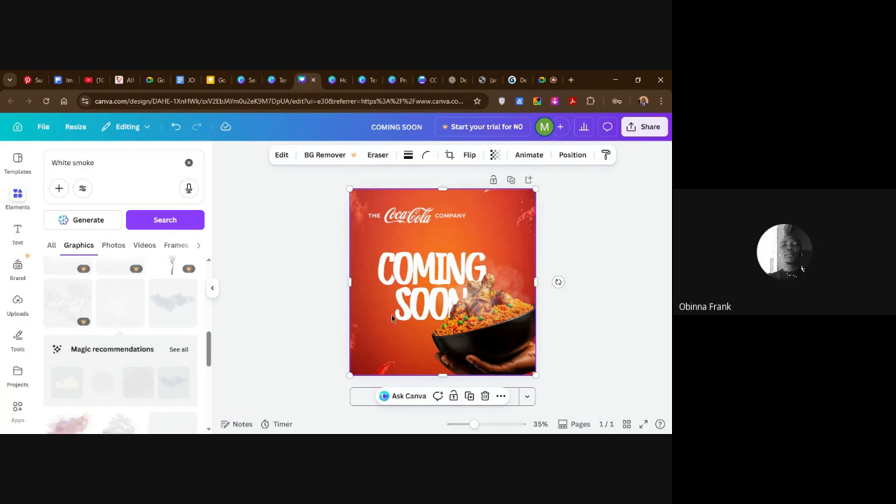
Lock both the small smoke graphic over the chicken and the full-page haze in place.
{"action": "left_click", "coordinate": [492, 182]}
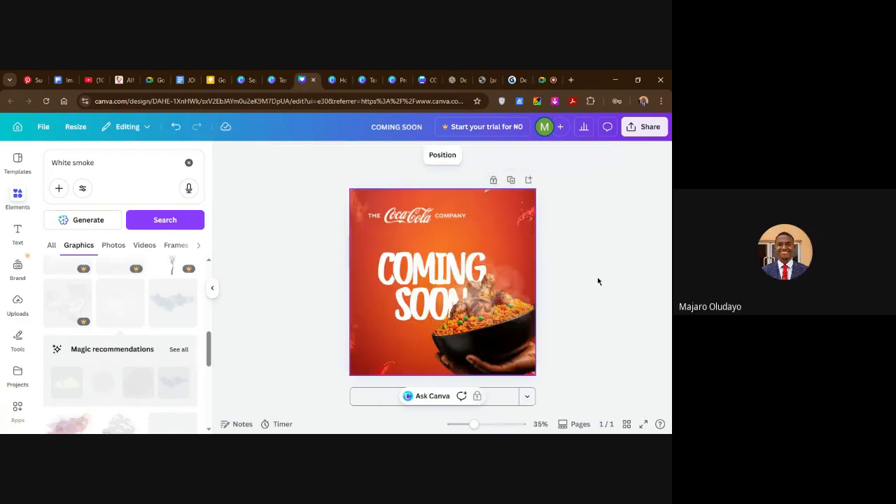
{"action": "left_click", "coordinate": [377, 349]}
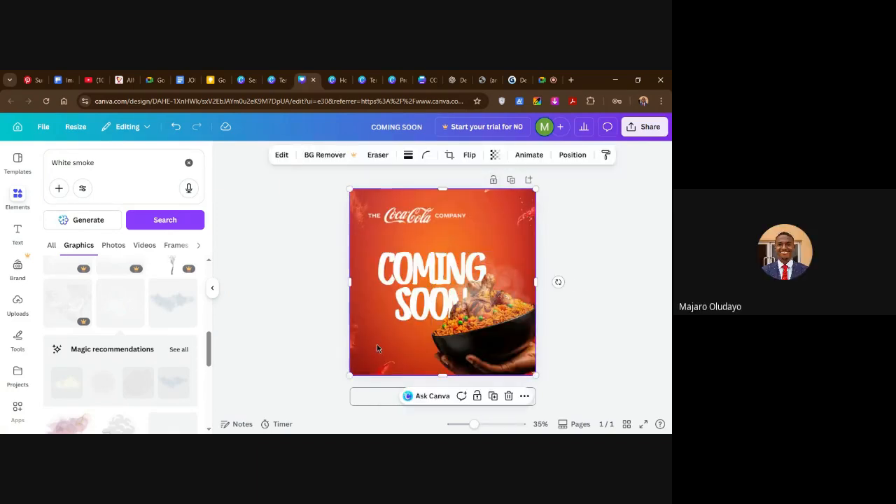
{"action": "left_click", "coordinate": [501, 297]}
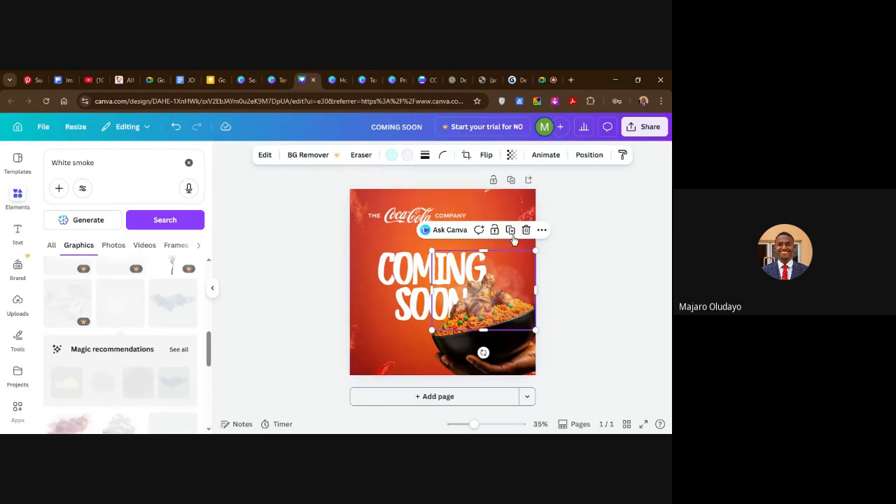
{"action": "left_click", "coordinate": [501, 333]}
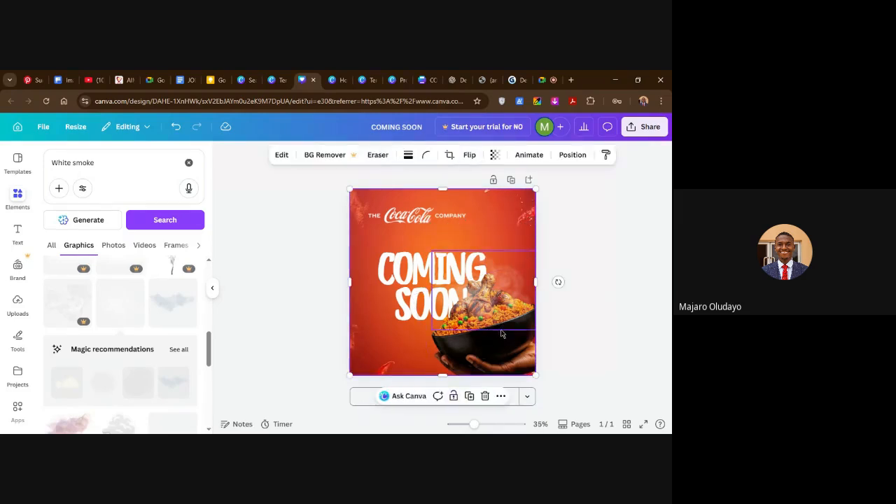
{"action": "left_click", "coordinate": [479, 308]}
{"action": "left_click", "coordinate": [398, 348]}
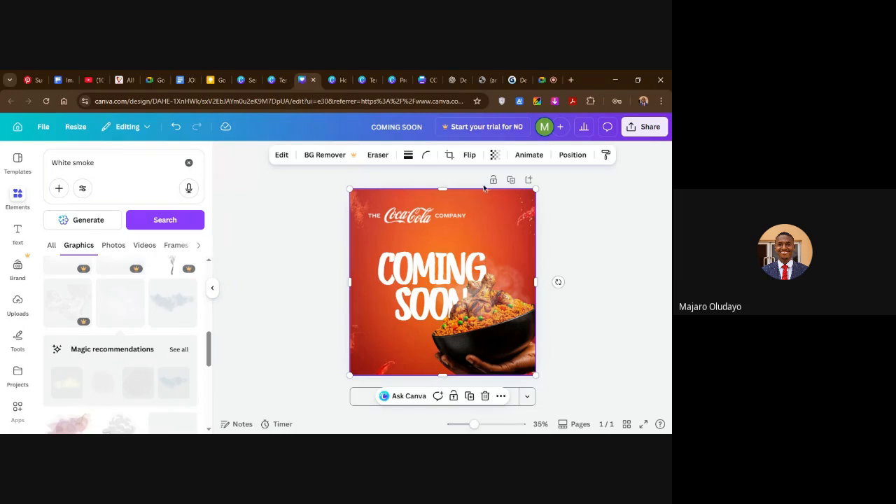
{"action": "right_click", "coordinate": [371, 297]}
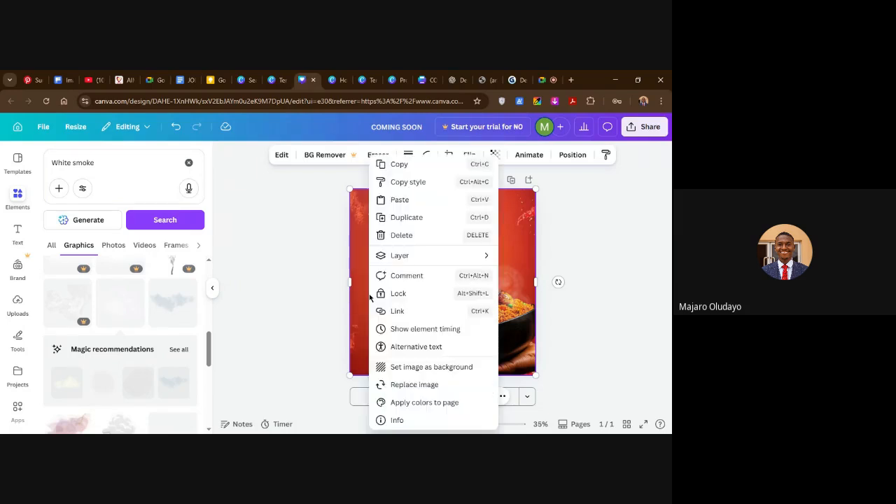
{"action": "left_click", "coordinate": [382, 293]}
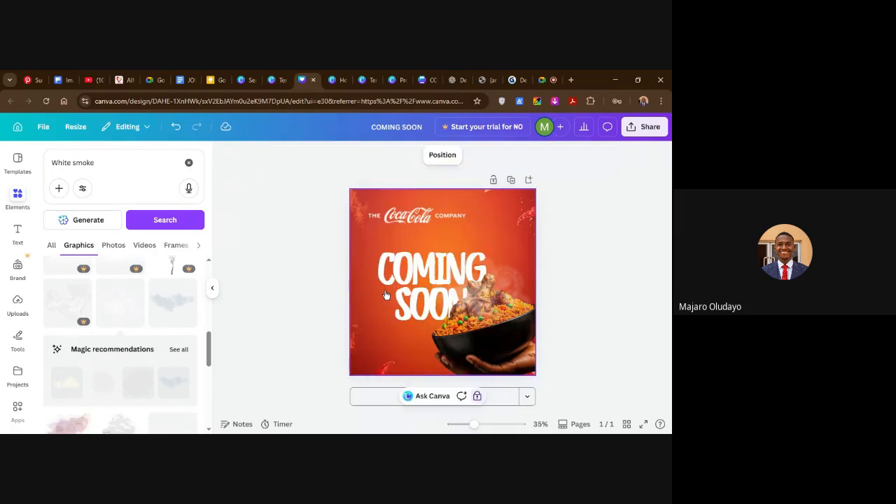
{"action": "left_click", "coordinate": [493, 308]}
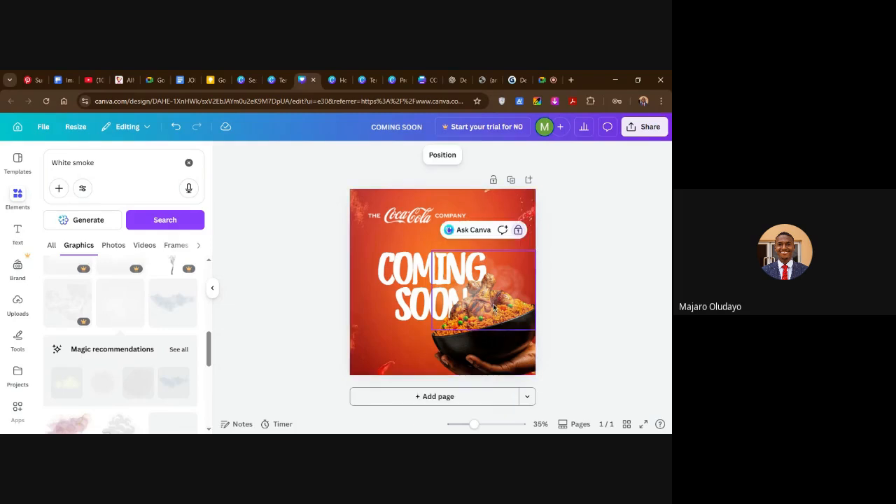
{"action": "left_click", "coordinate": [590, 296]}
{"action": "left_click", "coordinate": [458, 203]}
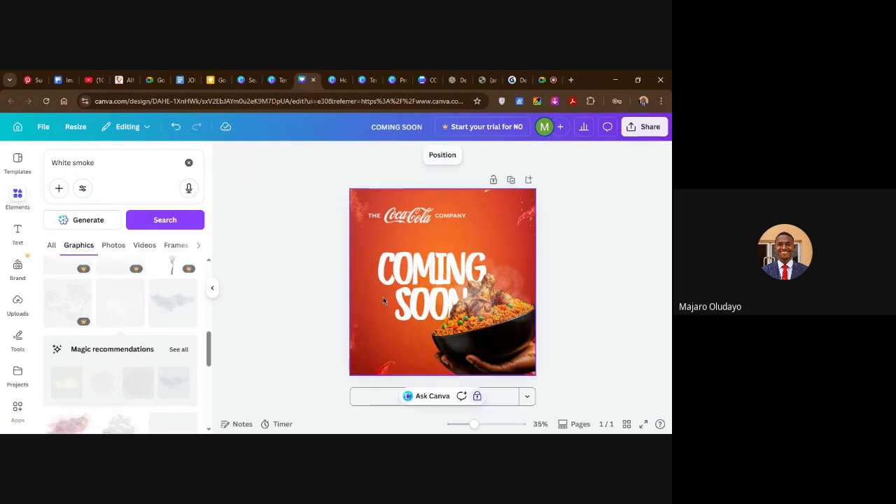
{"action": "left_click", "coordinate": [492, 302]}
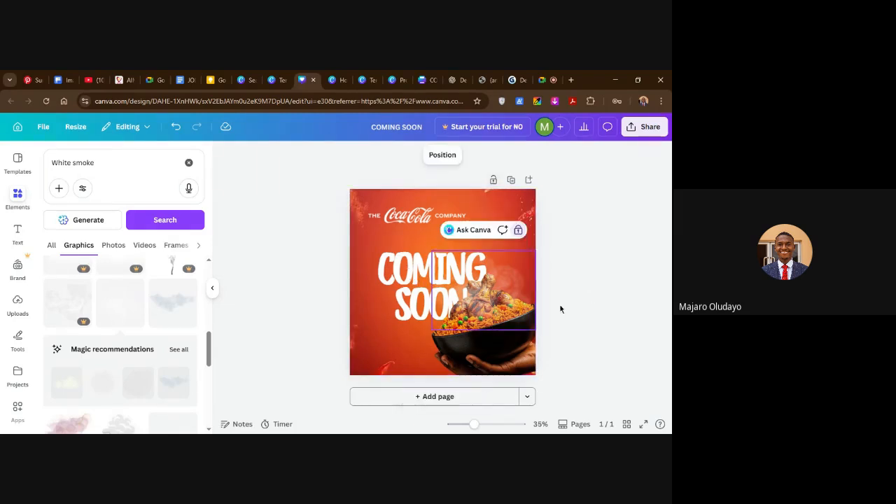
{"action": "left_click", "coordinate": [589, 293]}
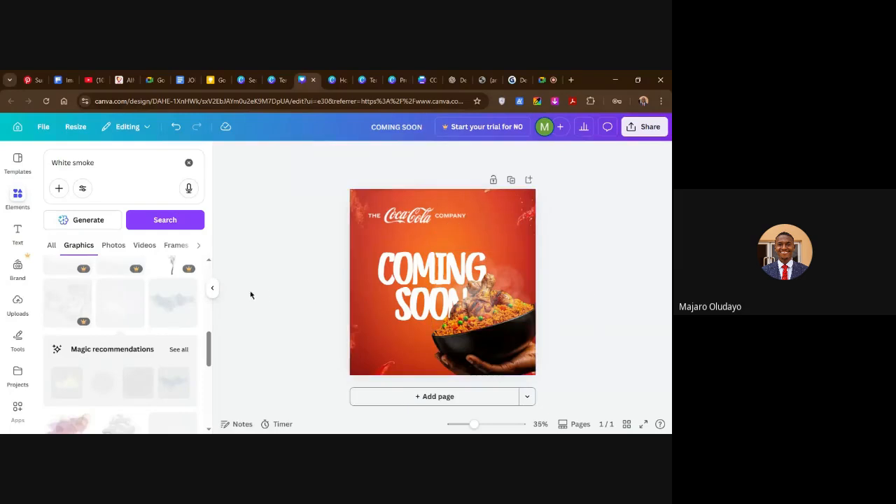
Clear the White smoke search, add a round many-pointed starburst from the Stars shapes and place it below COMING SOON, beside the bowl.
{"action": "scroll", "coordinate": [100, 310], "scroll_direction": "up", "scroll_amount": 5}
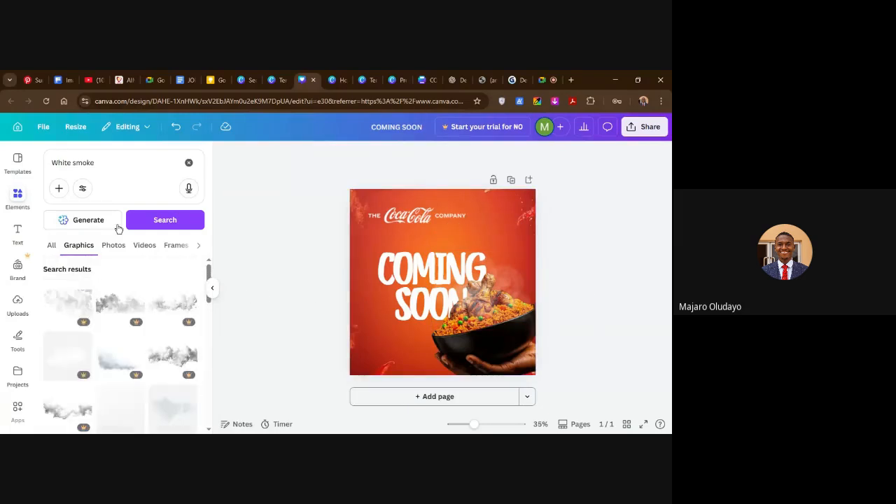
{"action": "left_click", "coordinate": [188, 162]}
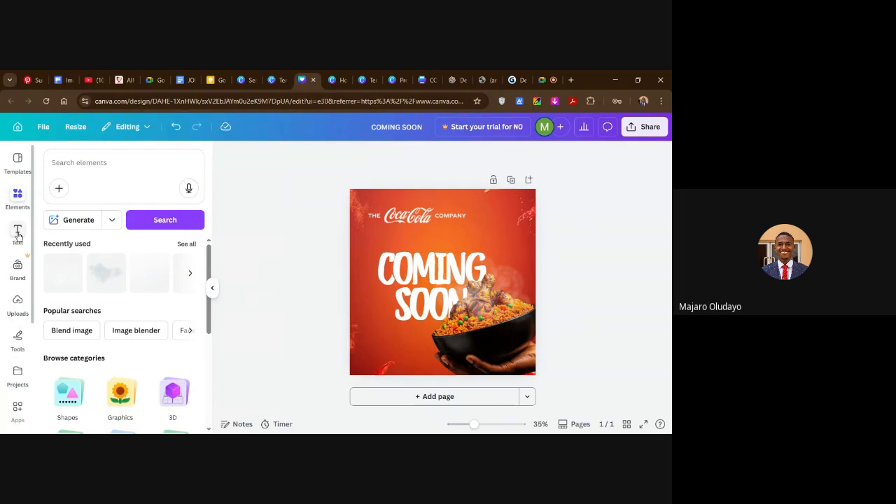
{"action": "scroll", "coordinate": [98, 356], "scroll_direction": "down", "scroll_amount": 1}
{"action": "scroll", "coordinate": [99, 356], "scroll_direction": "down", "scroll_amount": 3}
{"action": "left_click", "coordinate": [68, 289]}
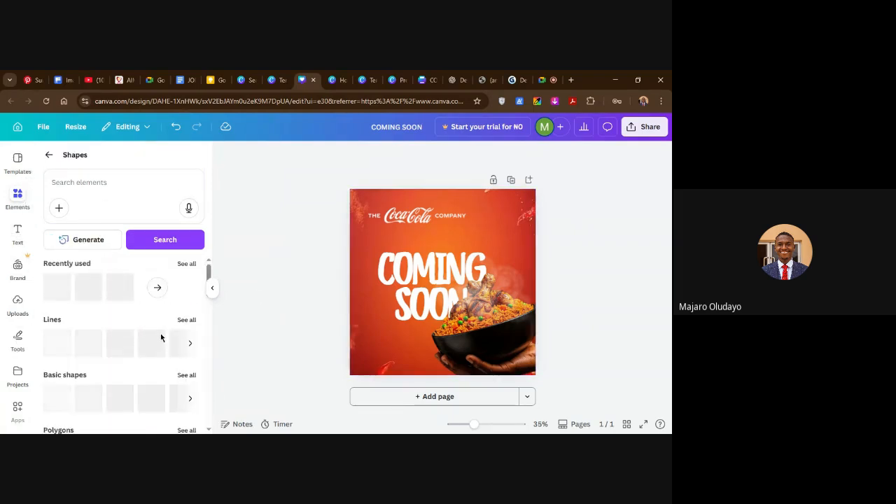
{"action": "scroll", "coordinate": [185, 318], "scroll_direction": "down", "scroll_amount": 2}
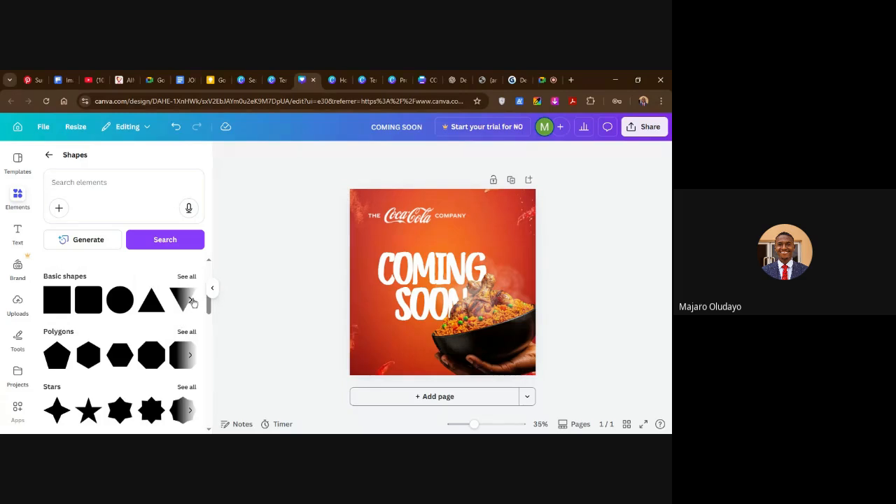
{"action": "scroll", "coordinate": [186, 392], "scroll_direction": "down", "scroll_amount": 1}
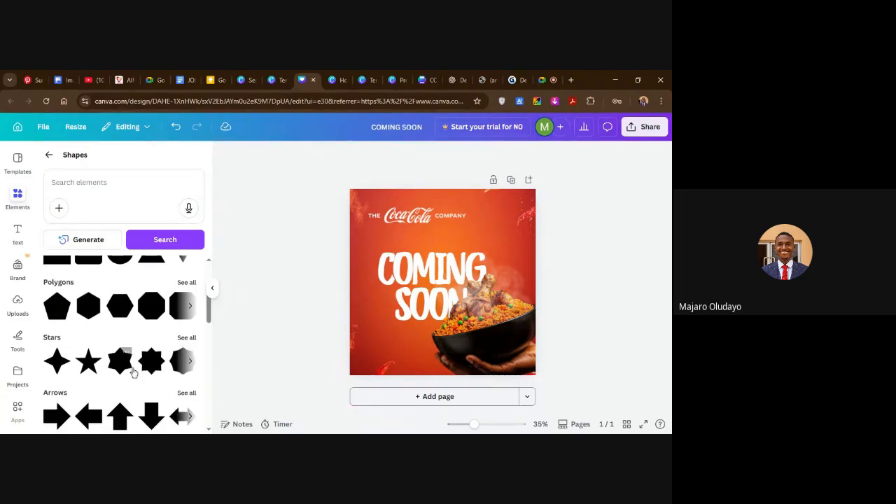
{"action": "left_click", "coordinate": [190, 361]}
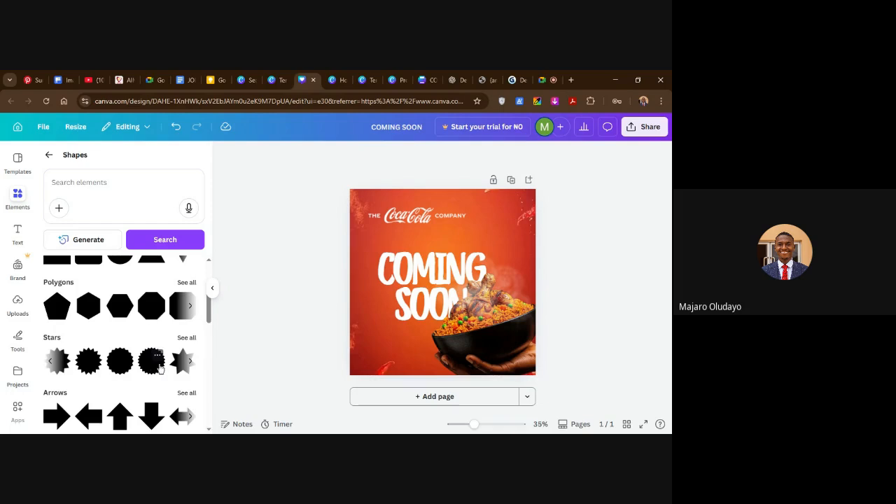
{"action": "left_click", "coordinate": [157, 364]}
{"action": "left_click_drag", "start_coordinate": [445, 297], "coordinate": [404, 341]}
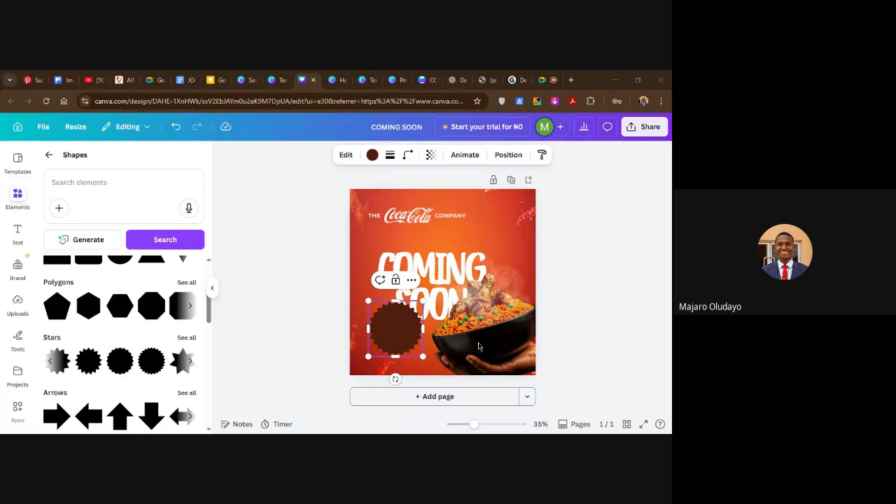
Fill the starburst badge with the bright orange from the background's photo colors.
{"action": "left_click", "coordinate": [588, 287]}
{"action": "left_click", "coordinate": [401, 329]}
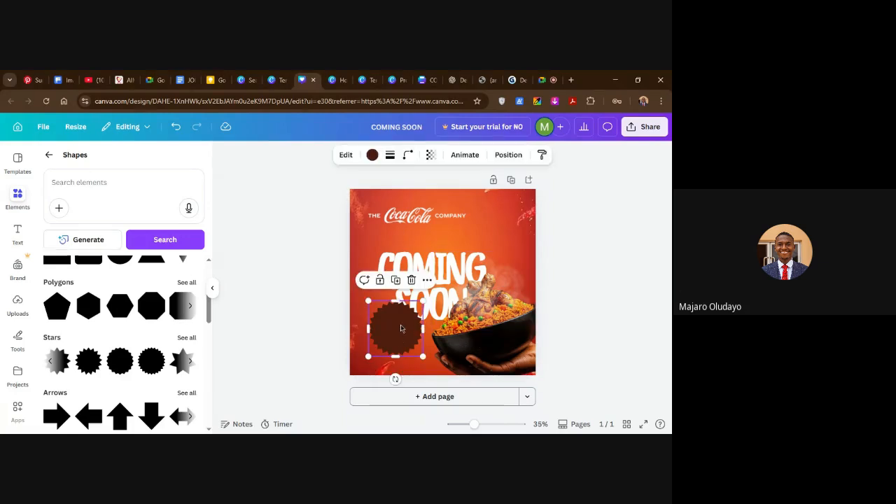
{"action": "left_click", "coordinate": [372, 156]}
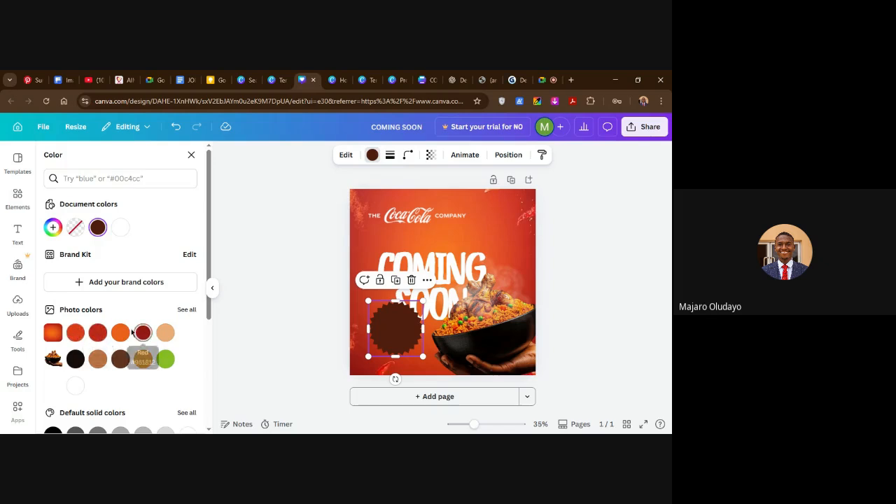
{"action": "left_click", "coordinate": [120, 334]}
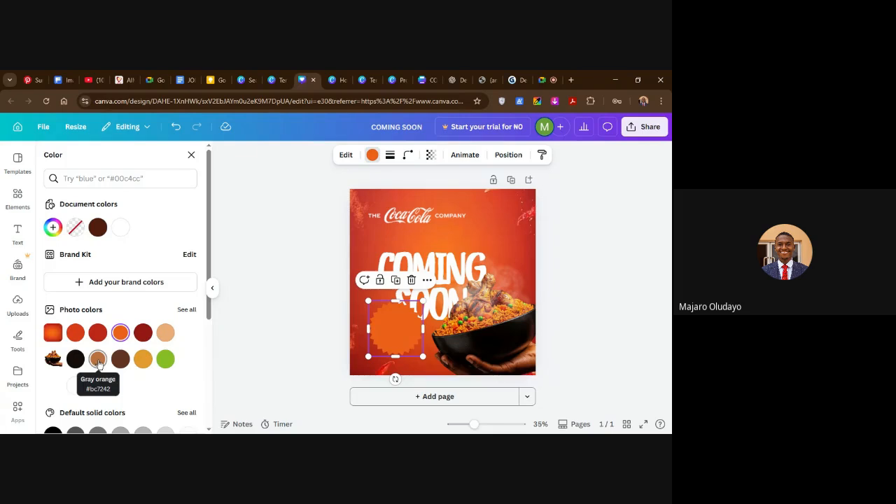
Try the red and tan photo colors on the starburst badge and settle on the green from the bowl photo's colors.
{"action": "left_click", "coordinate": [75, 334]}
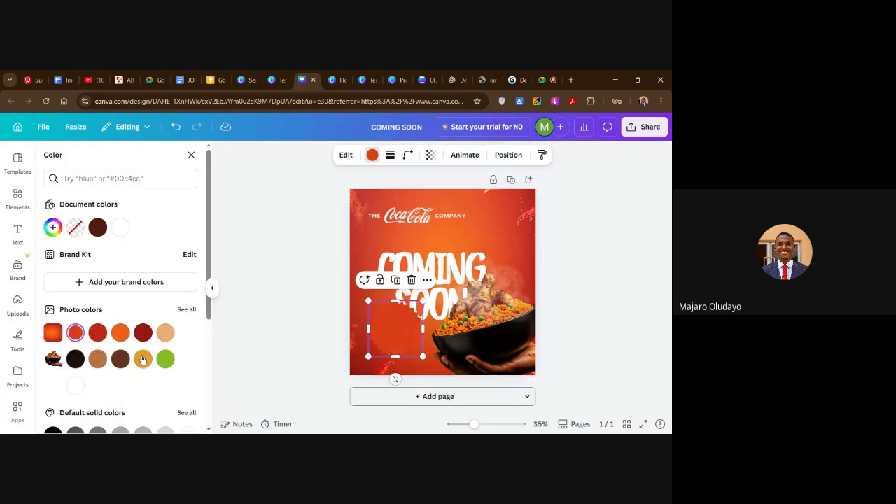
{"action": "left_click", "coordinate": [166, 332]}
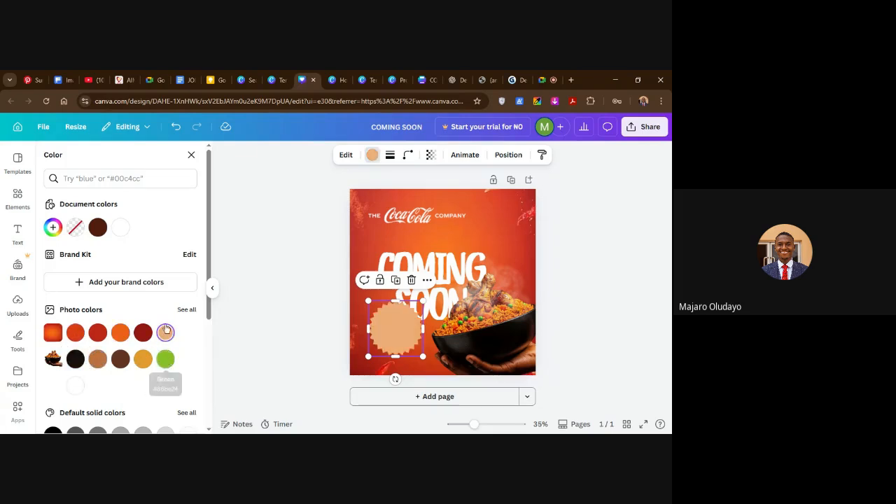
{"action": "left_click", "coordinate": [165, 359]}
{"action": "left_click", "coordinate": [282, 321]}
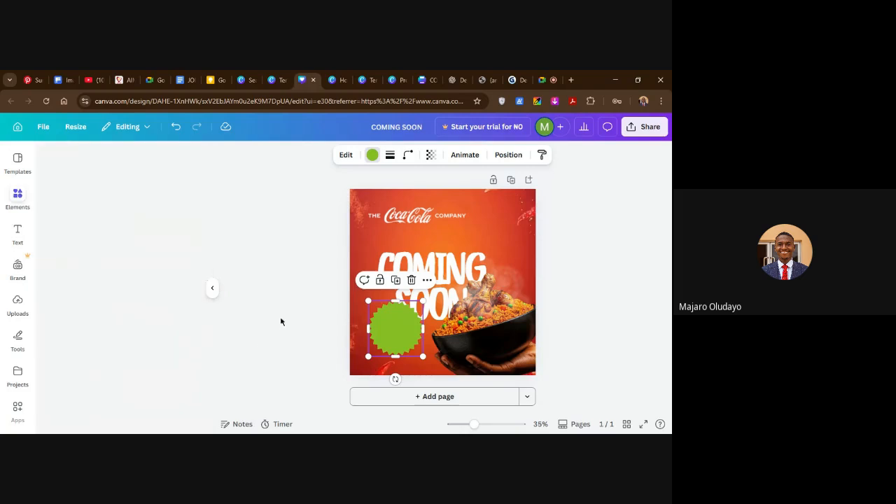
{"action": "left_click", "coordinate": [615, 298]}
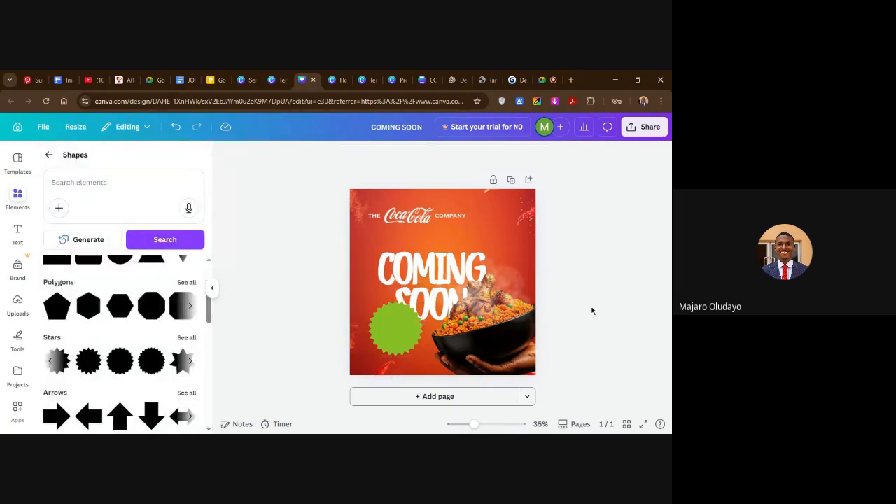
{"action": "left_click_drag", "start_coordinate": [398, 342], "coordinate": [397, 331]}
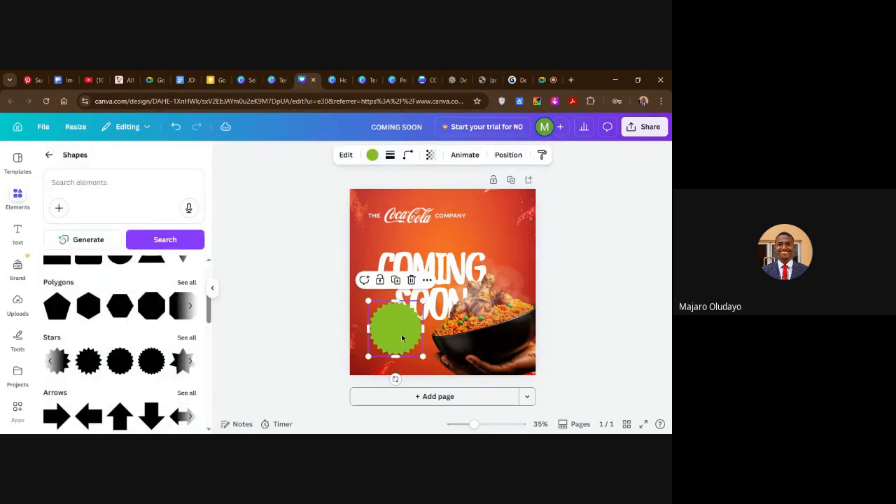
{"action": "left_click", "coordinate": [593, 284]}
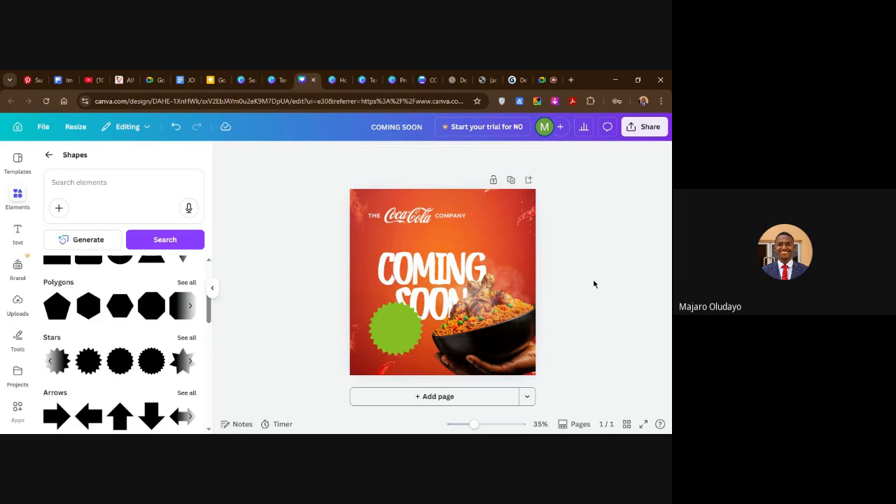
{"action": "left_click", "coordinate": [509, 294]}
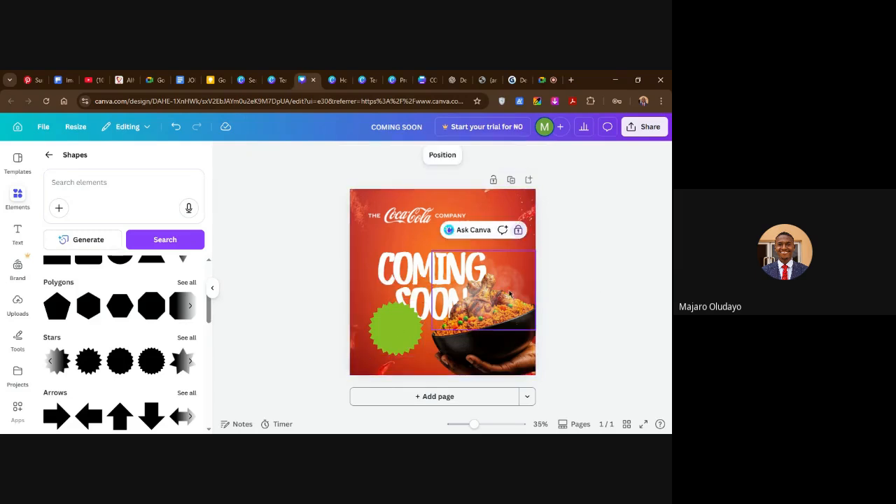
{"action": "left_click", "coordinate": [611, 278]}
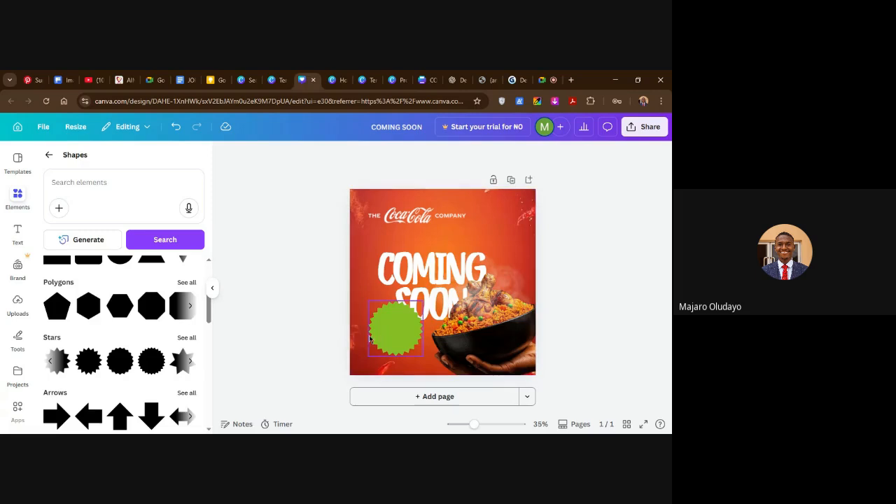
Add a text box reading "10 DAYS" and "TO GO" on two lines.
{"action": "left_click", "coordinate": [17, 233]}
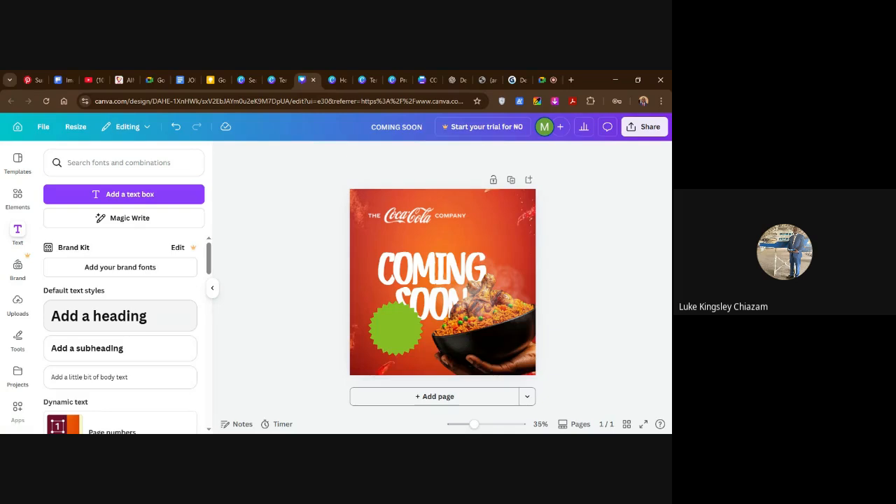
{"action": "left_click", "coordinate": [367, 250]}
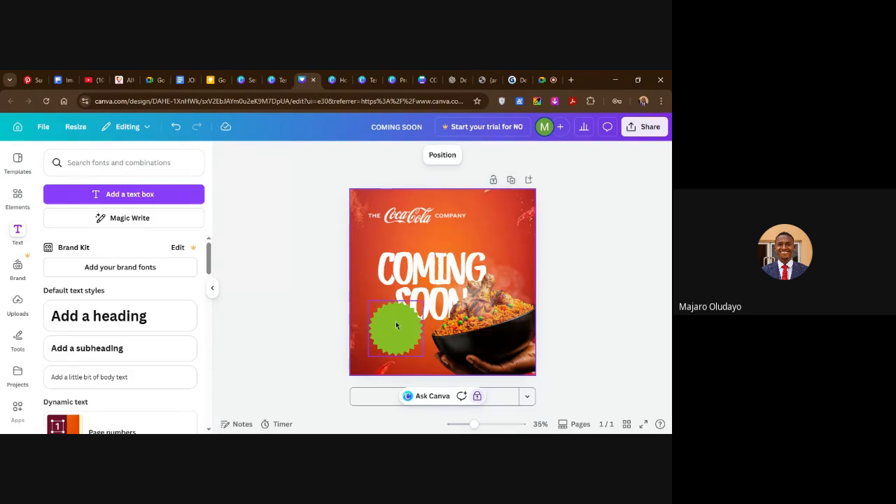
{"action": "left_click", "coordinate": [130, 197]}
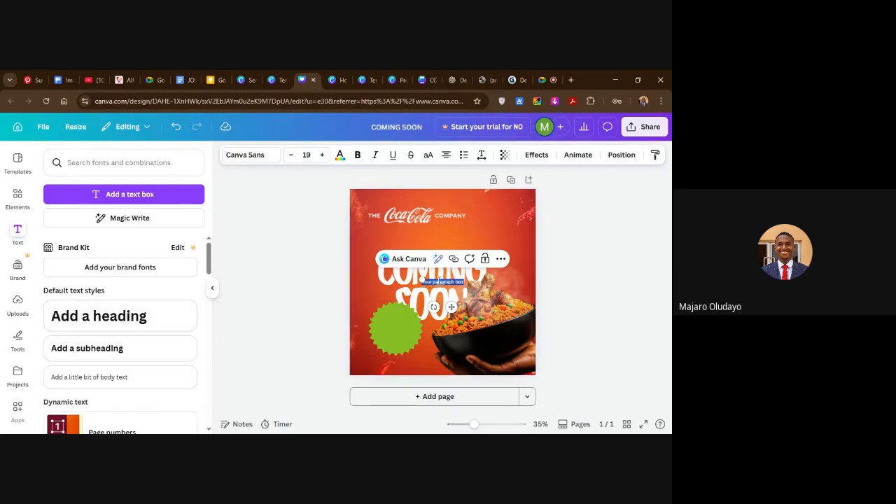
{"action": "key", "text": "BackSpace"}
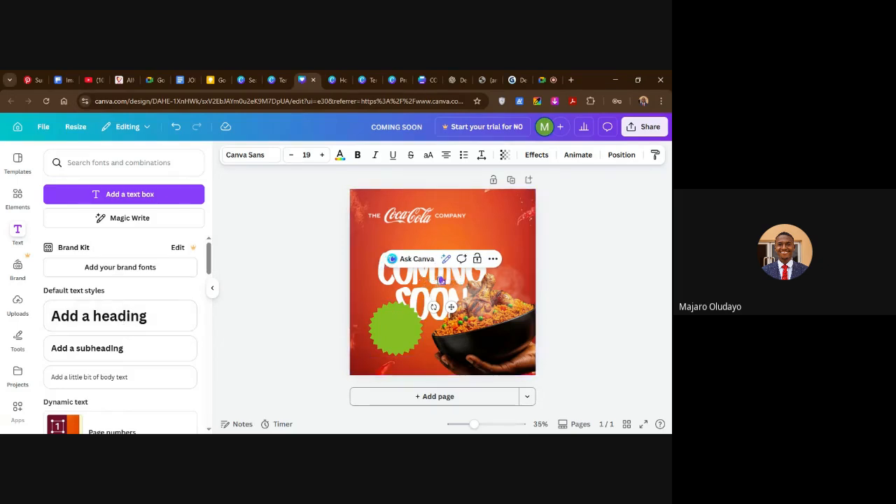
{"action": "type", "text": "30 DAYS"}
{"action": "key", "text": "Return"}
{"action": "type", "text": "TO GO"}
Increase the font size of the whole 10 DAYS TO GO text to 48.
{"action": "key", "text": "ctrl+a"}
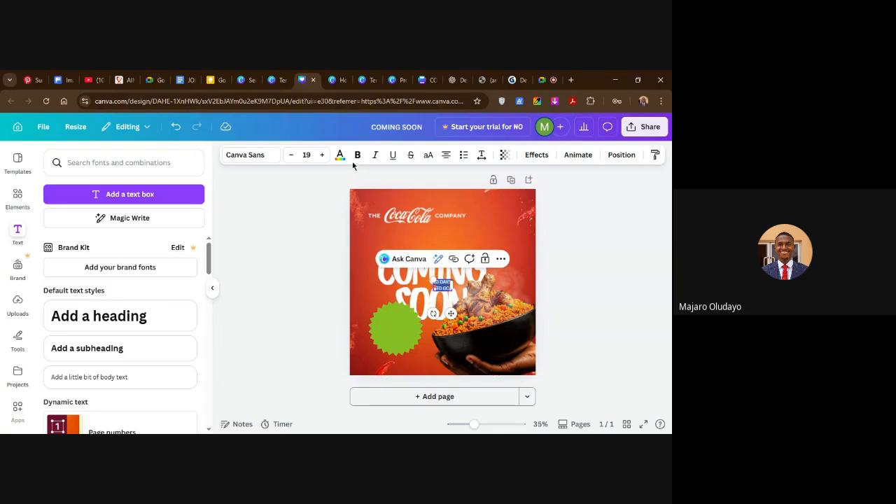
{"action": "left_click", "coordinate": [323, 155]}
{"action": "left_click", "coordinate": [323, 155]}
{"action": "left_click", "coordinate": [323, 155]}
{"action": "left_click", "coordinate": [322, 155]}
{"action": "left_click", "coordinate": [323, 155]}
{"action": "left_click", "coordinate": [323, 155]}
{"action": "left_click", "coordinate": [323, 155]}
{"action": "left_click", "coordinate": [322, 155]}
{"action": "left_click", "coordinate": [323, 155]}
{"action": "left_click", "coordinate": [323, 155]}
{"action": "left_click", "coordinate": [323, 155]}
{"action": "left_click", "coordinate": [323, 155]}
{"action": "left_click", "coordinate": [323, 155]}
{"action": "left_click", "coordinate": [323, 155]}
{"action": "left_click", "coordinate": [322, 155]}
{"action": "left_click", "coordinate": [323, 154]}
{"action": "left_click", "coordinate": [323, 154]}
{"action": "left_click", "coordinate": [323, 154]}
{"action": "left_click", "coordinate": [323, 154]}
{"action": "left_click", "coordinate": [322, 155]}
{"action": "left_click", "coordinate": [322, 154]}
{"action": "left_click", "coordinate": [323, 155]}
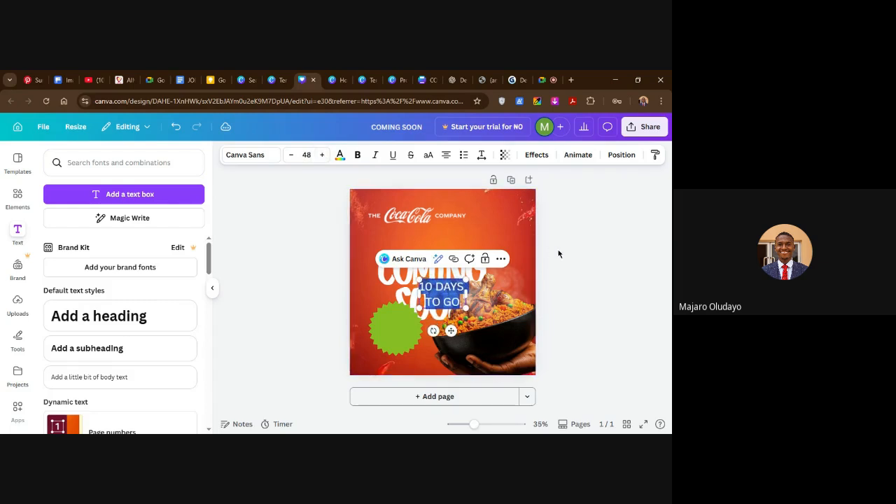
Tighten the countdown text's line spacing to 1.12 and move the text onto the center of the green starburst.
{"action": "left_click", "coordinate": [481, 154]}
{"action": "left_click_drag", "start_coordinate": [461, 230], "coordinate": [454, 230]}
{"action": "left_click", "coordinate": [562, 243]}
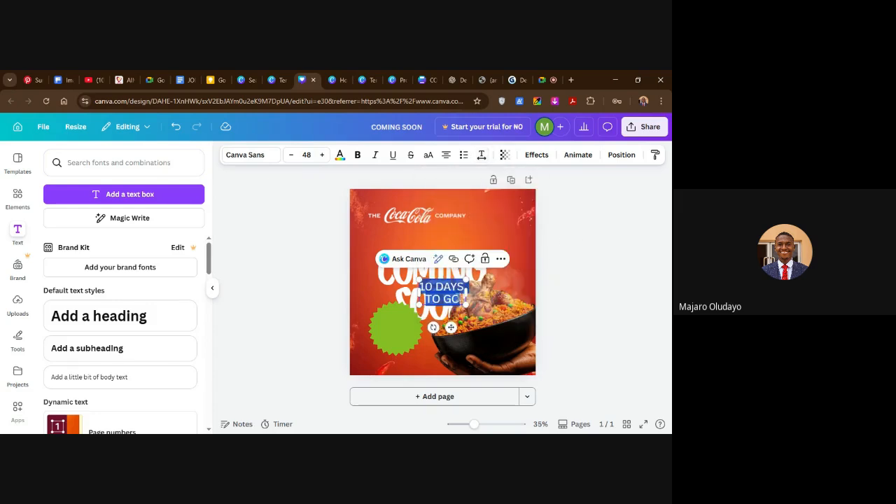
{"action": "left_click", "coordinate": [576, 265]}
{"action": "left_click_drag", "start_coordinate": [455, 294], "coordinate": [406, 331]}
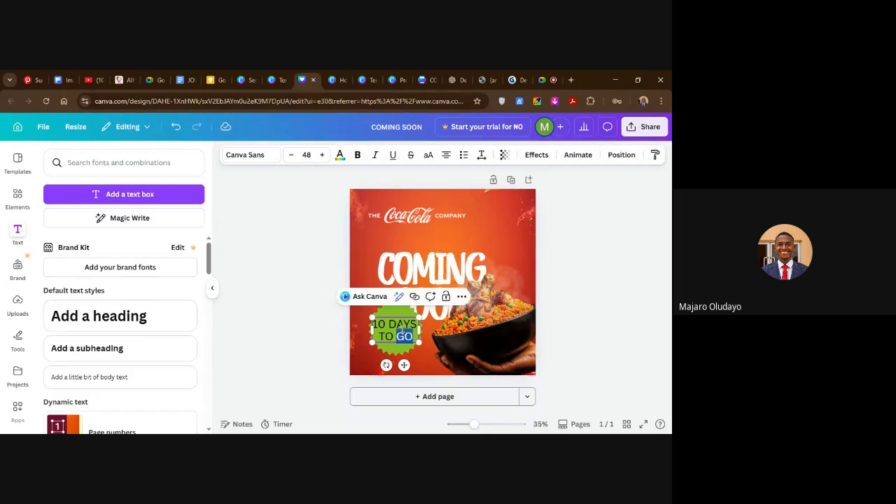
Make the whole 10 DAYS TO GO text bold and set its letter spacing to -75.
{"action": "double_click", "coordinate": [402, 328]}
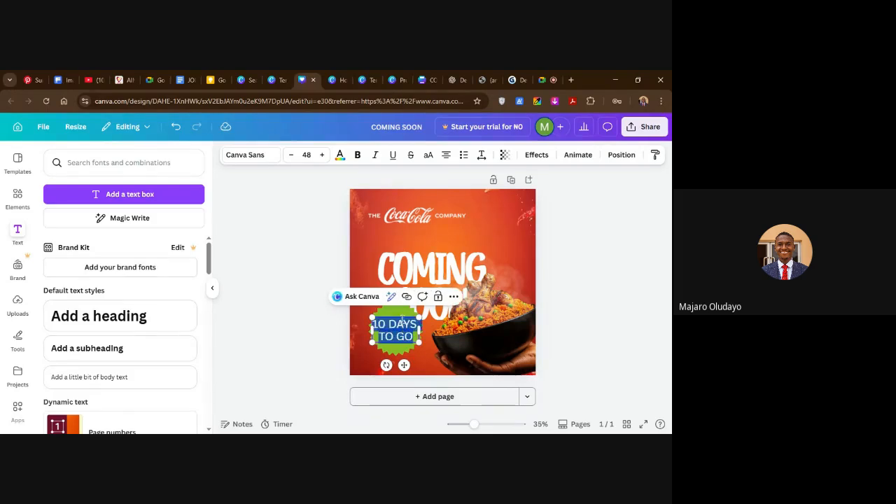
{"action": "left_click", "coordinate": [357, 155]}
{"action": "left_click", "coordinate": [482, 154]}
{"action": "left_click_drag", "start_coordinate": [448, 200], "coordinate": [442, 200]}
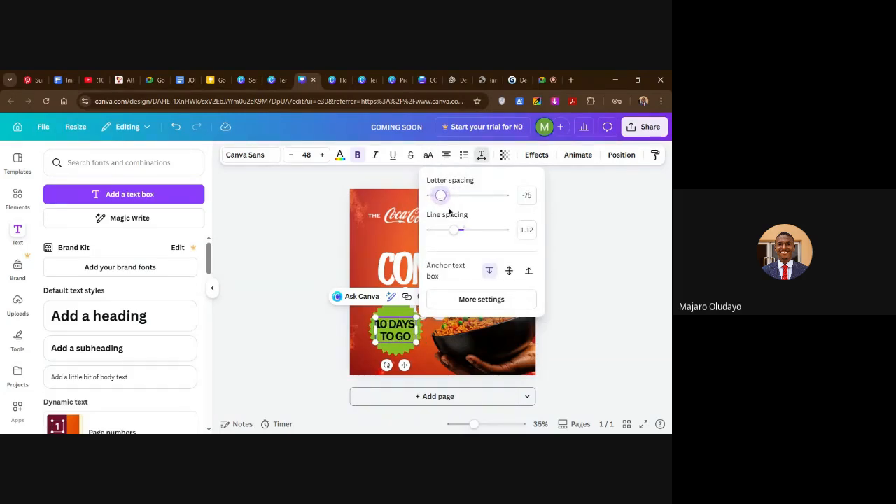
{"action": "left_click", "coordinate": [568, 234]}
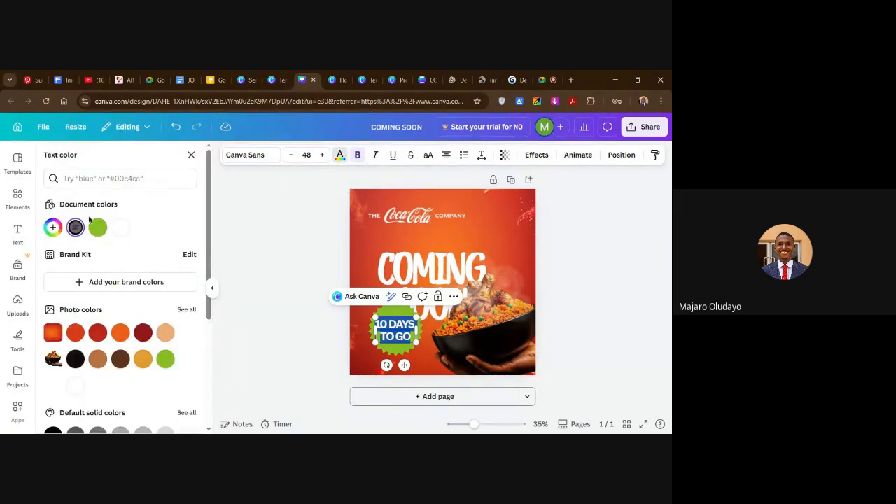
Color the 10 DAYS TO GO text white using the document colors.
{"action": "left_click", "coordinate": [120, 228]}
{"action": "left_click", "coordinate": [274, 268]}
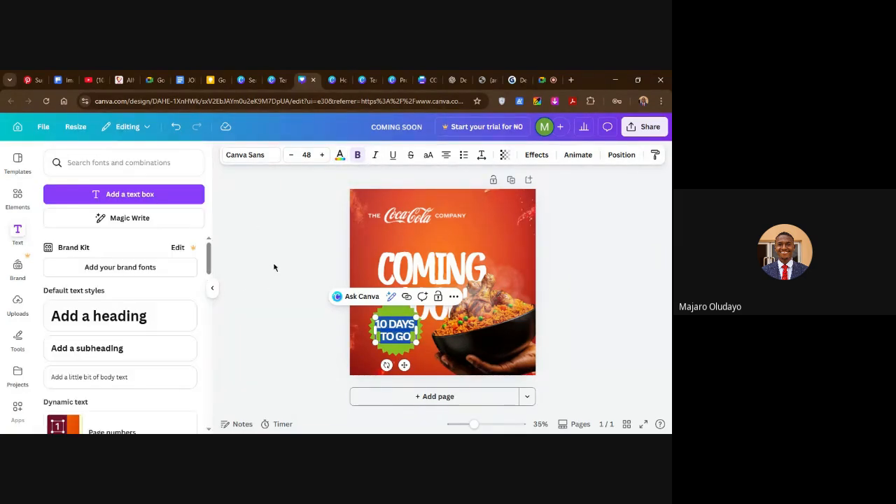
{"action": "left_click", "coordinate": [302, 255]}
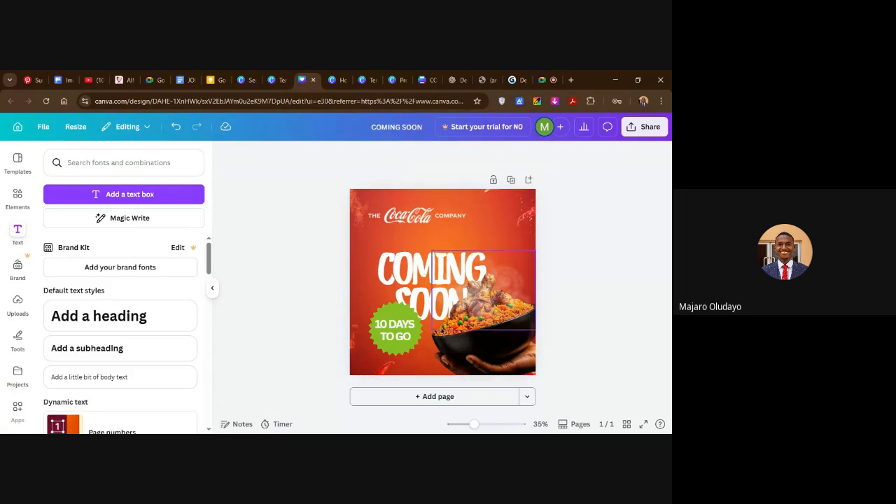
Remove the bold formatting from the entire 10 DAYS TO GO text.
{"action": "double_click", "coordinate": [398, 334]}
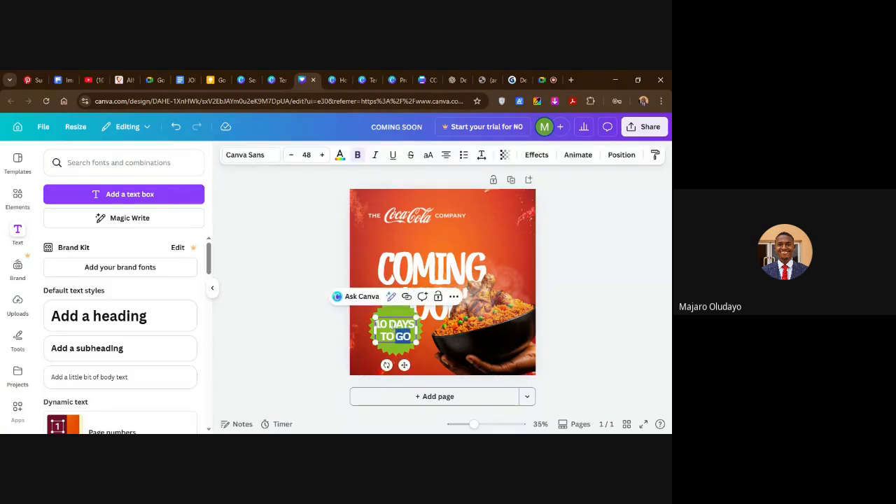
{"action": "key", "text": "ctrl+a"}
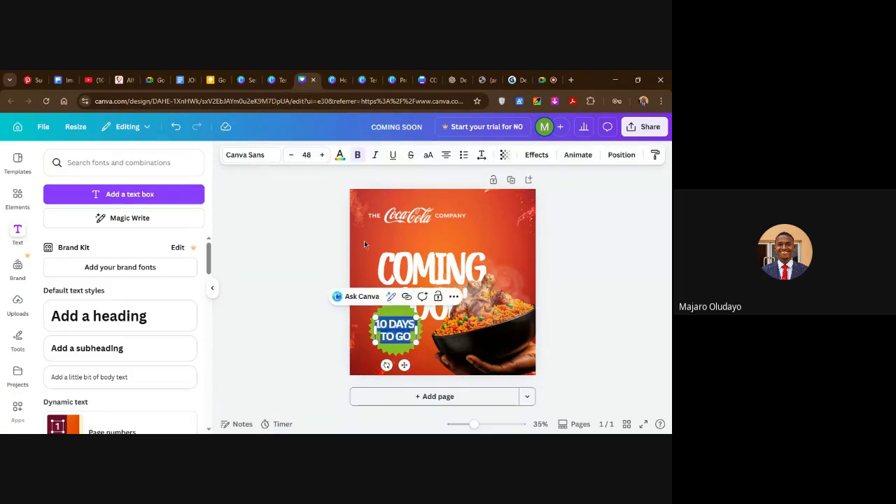
{"action": "left_click", "coordinate": [358, 156]}
{"action": "left_click", "coordinate": [614, 296]}
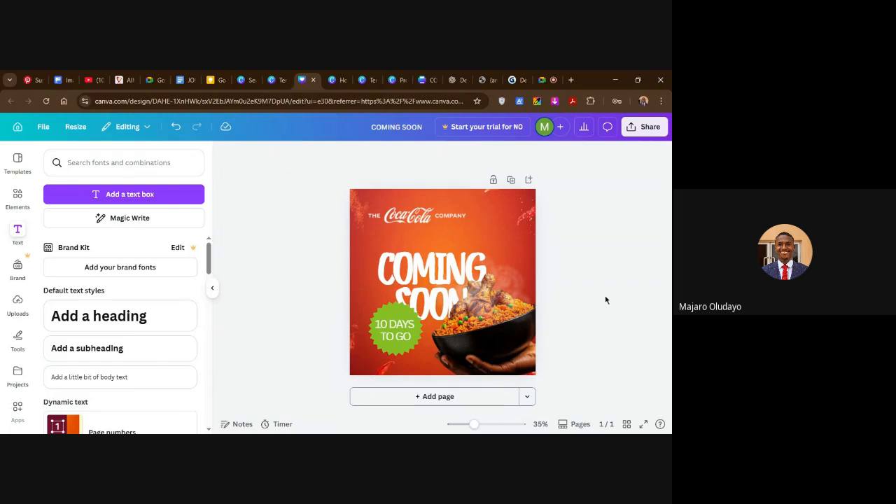
Tighten the letter spacing of the whole 10 DAYS TO GO text to -121.
{"action": "left_click", "coordinate": [375, 323]}
{"action": "left_click", "coordinate": [375, 323]}
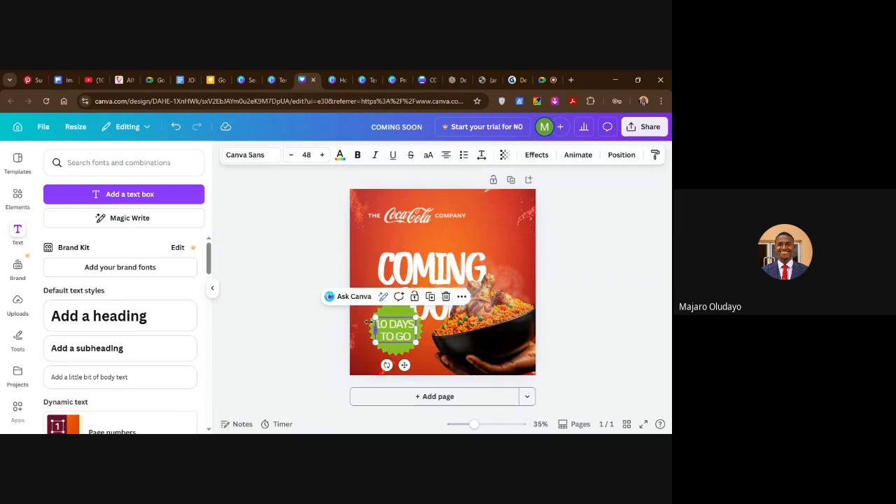
{"action": "double_click", "coordinate": [392, 329]}
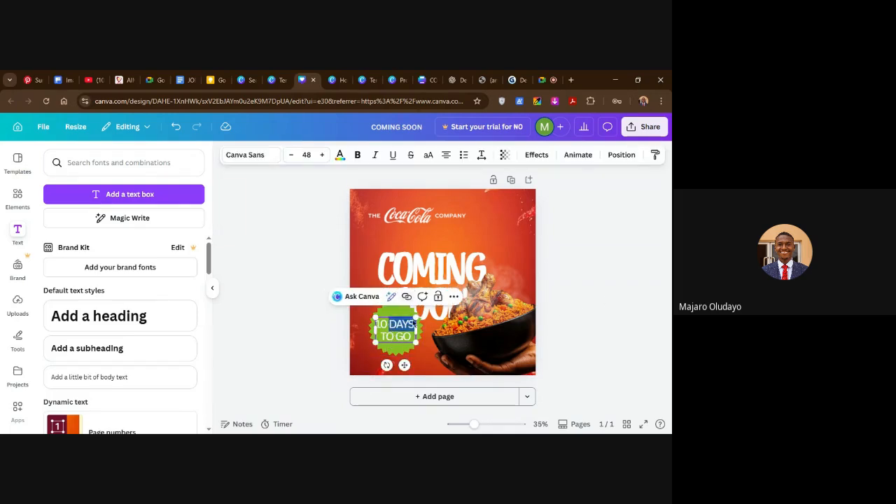
{"action": "key", "text": "ctrl+a"}
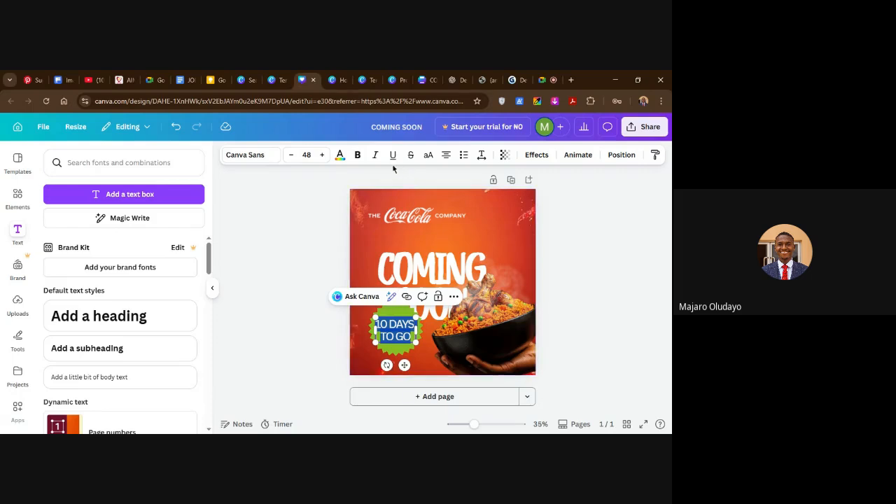
{"action": "left_click", "coordinate": [483, 155]}
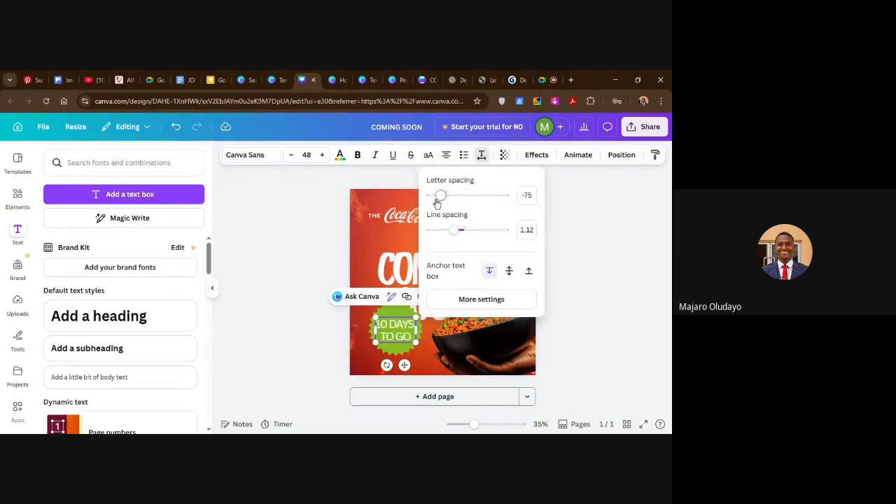
{"action": "left_click_drag", "start_coordinate": [436, 199], "coordinate": [438, 200]}
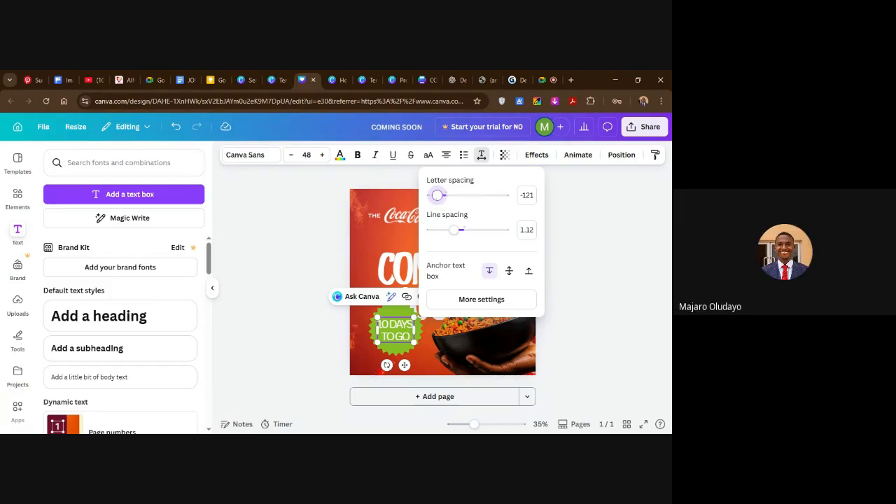
{"action": "left_click", "coordinate": [579, 231]}
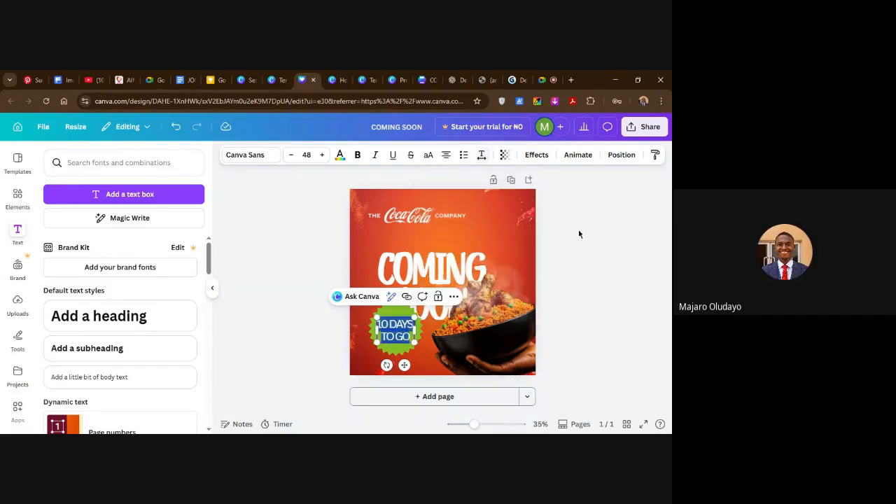
{"action": "left_click", "coordinate": [574, 234]}
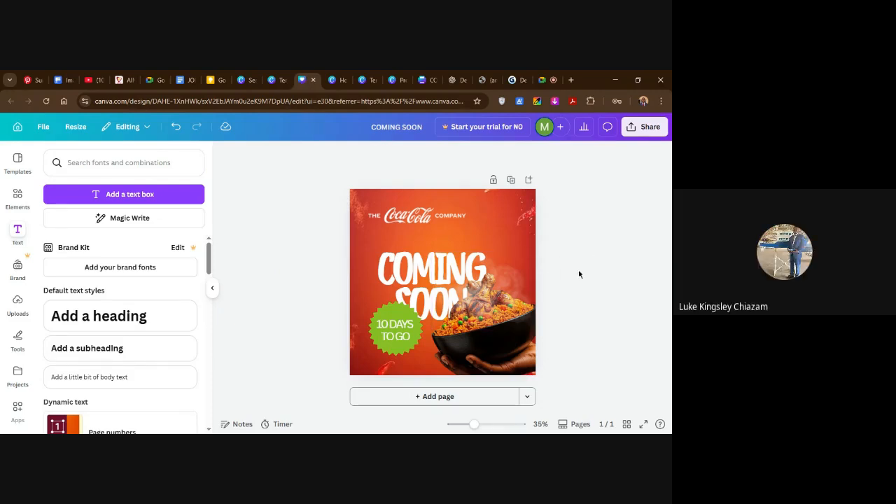
Unlock the orange-red background image of the flyer.
{"action": "left_click", "coordinate": [520, 353]}
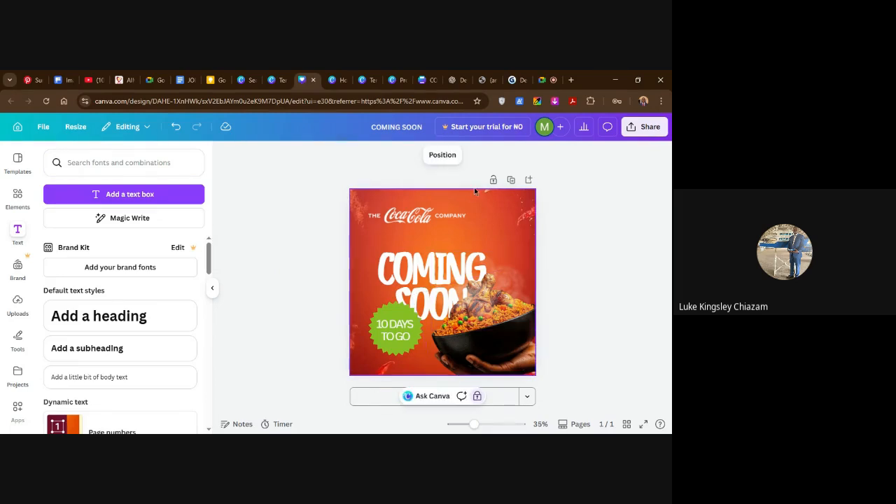
{"action": "right_click", "coordinate": [513, 233]}
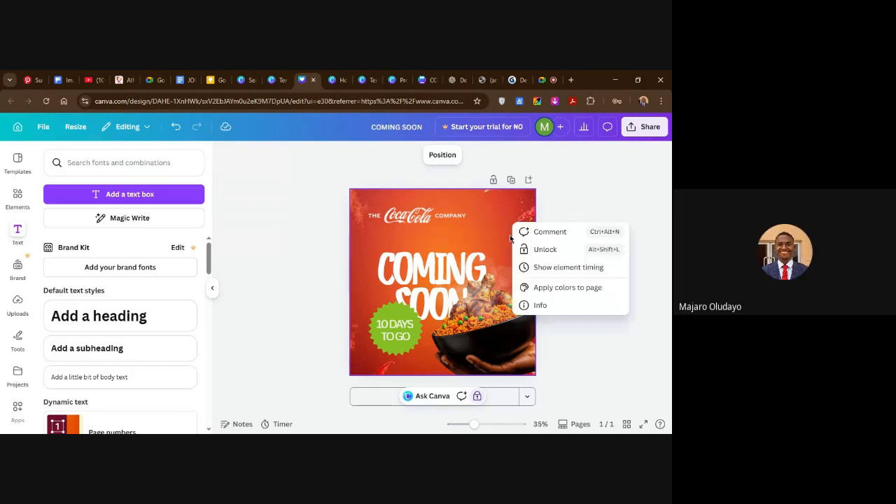
{"action": "left_click", "coordinate": [524, 250]}
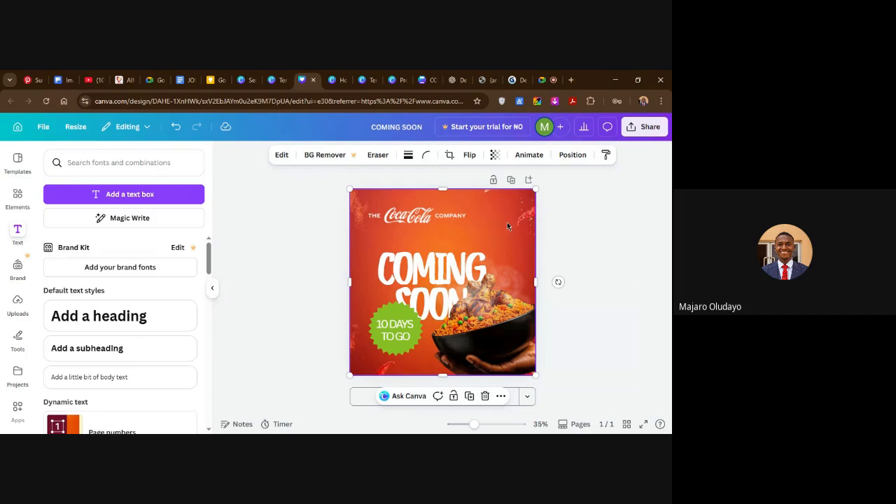
{"action": "right_click", "coordinate": [365, 234]}
{"action": "mouse_move", "coordinate": [381, 256]}
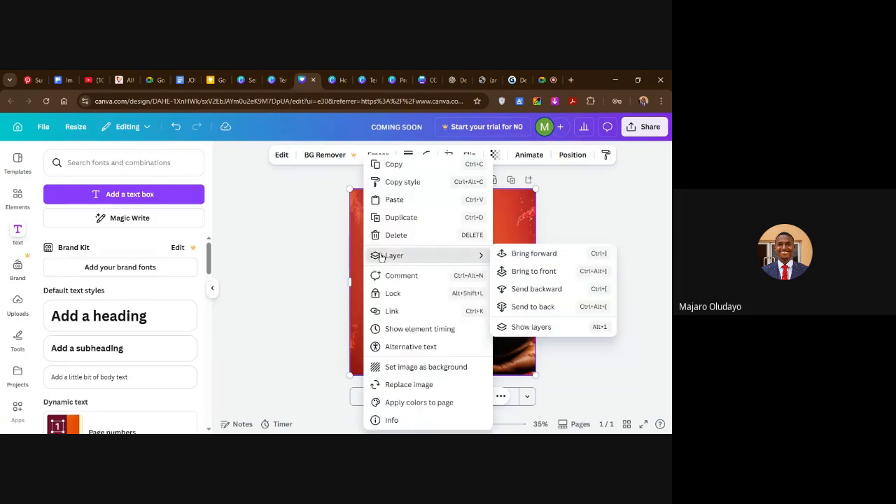
{"action": "left_click", "coordinate": [302, 273]}
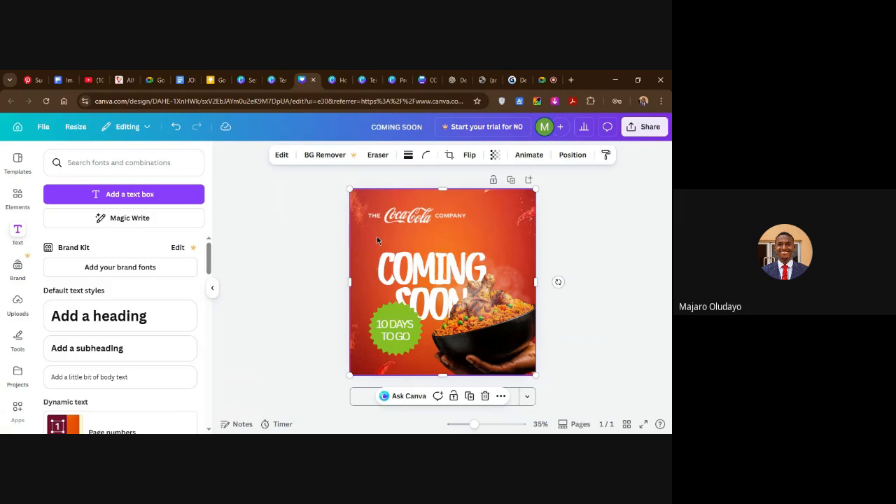
{"action": "left_click", "coordinate": [612, 259]}
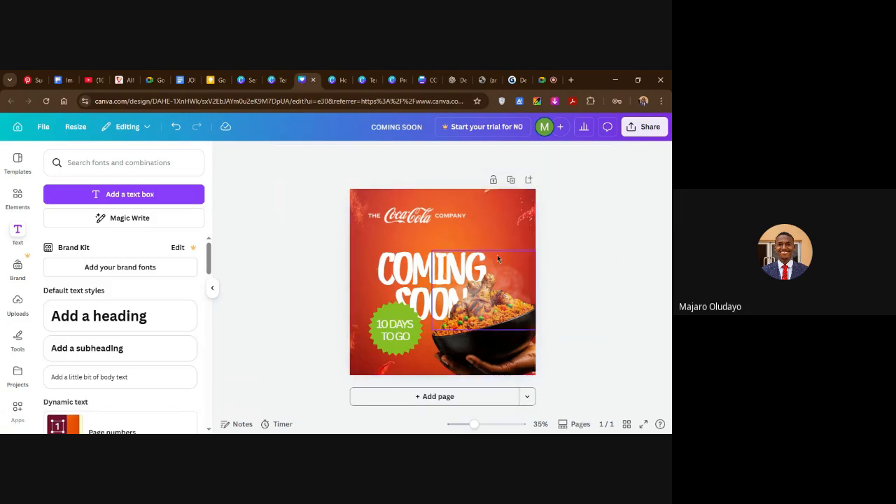
{"action": "left_click", "coordinate": [644, 127]}
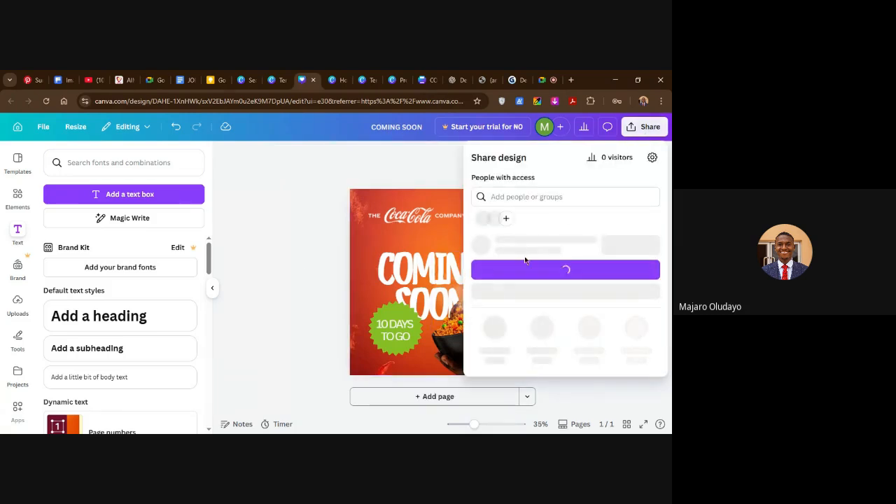
{"action": "left_click", "coordinate": [431, 228]}
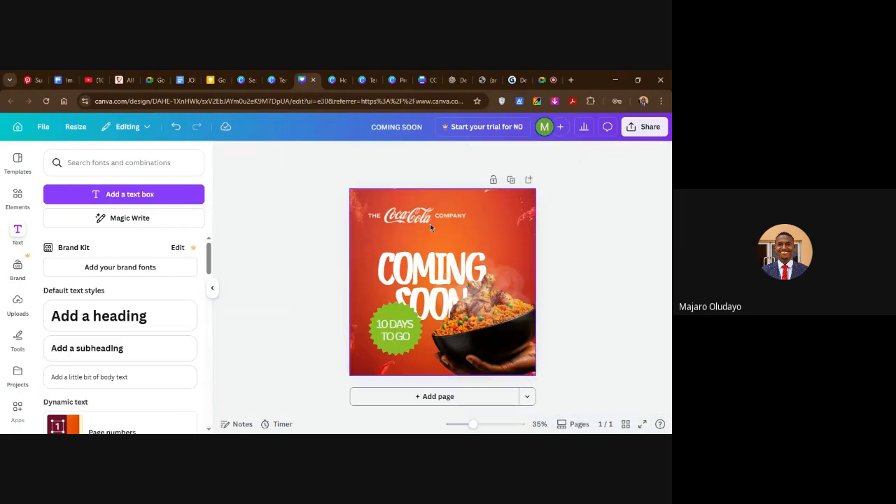
Make the whole 10 DAYS TO GO badge text bold and reduce its font size to 44.
{"action": "left_click", "coordinate": [398, 323]}
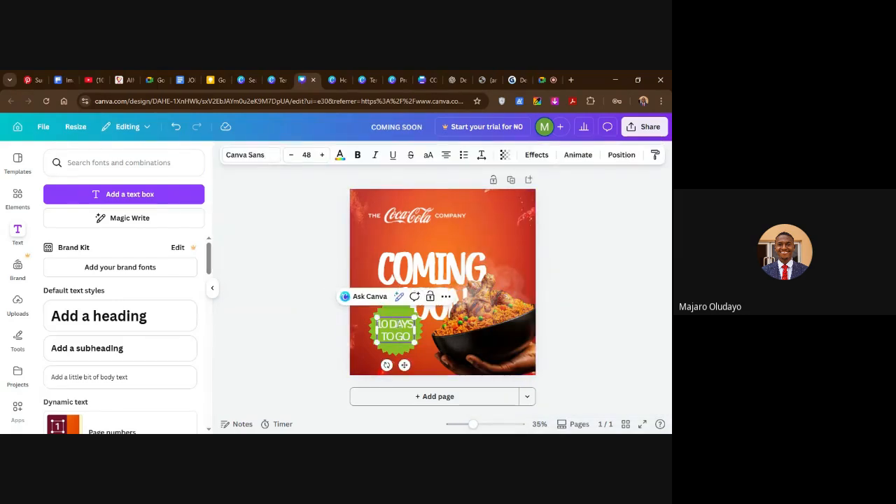
{"action": "double_click", "coordinate": [398, 323]}
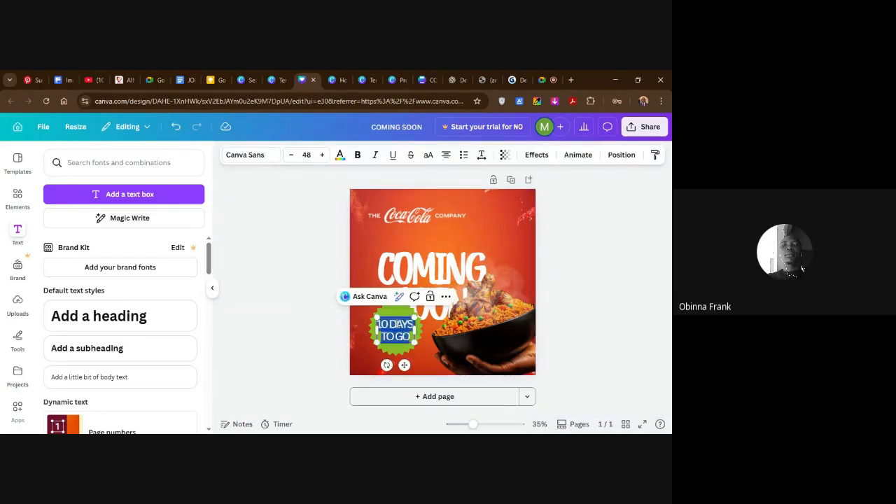
{"action": "left_click", "coordinate": [357, 155]}
{"action": "left_click", "coordinate": [291, 161]}
{"action": "left_click", "coordinate": [291, 161]}
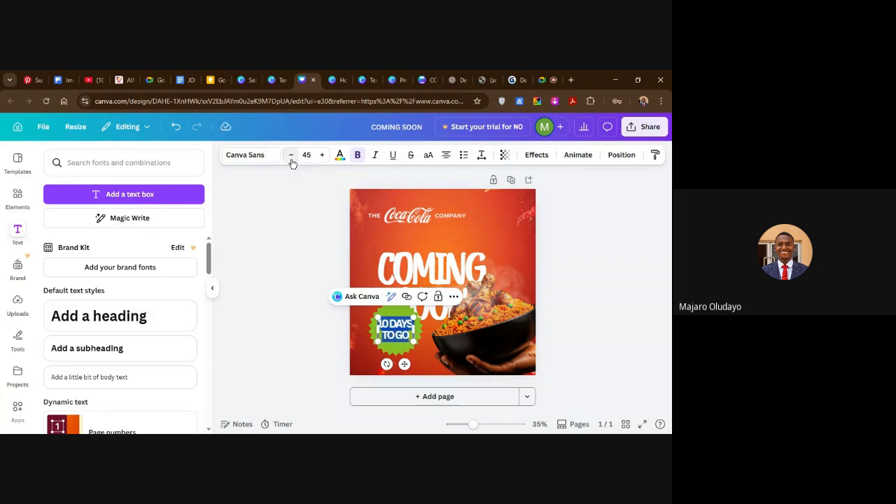
{"action": "left_click", "coordinate": [578, 278]}
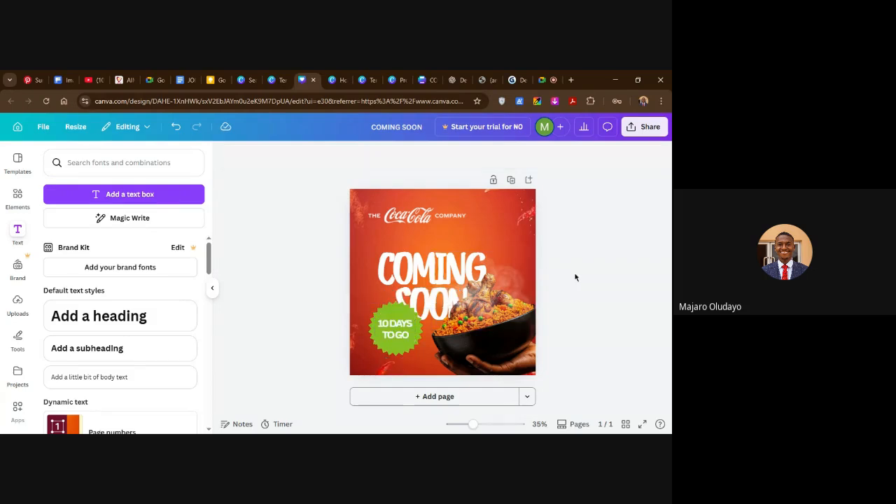
{"action": "left_click", "coordinate": [384, 322]}
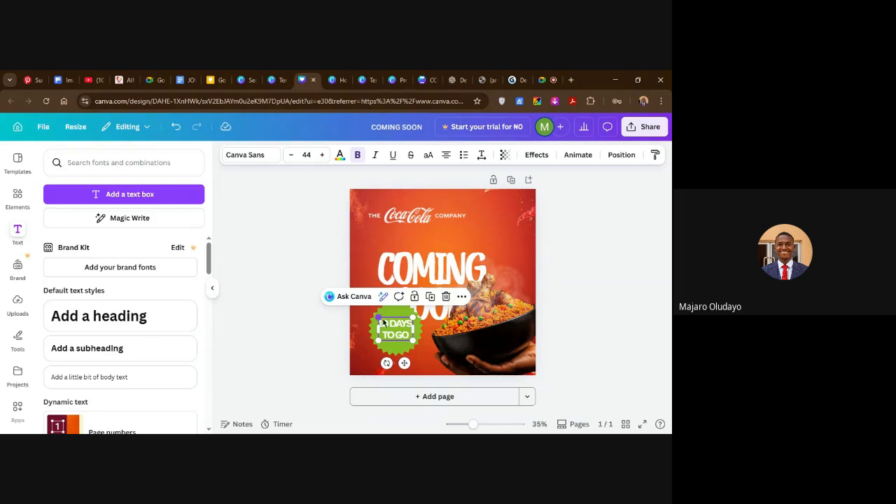
{"action": "left_click", "coordinate": [560, 308]}
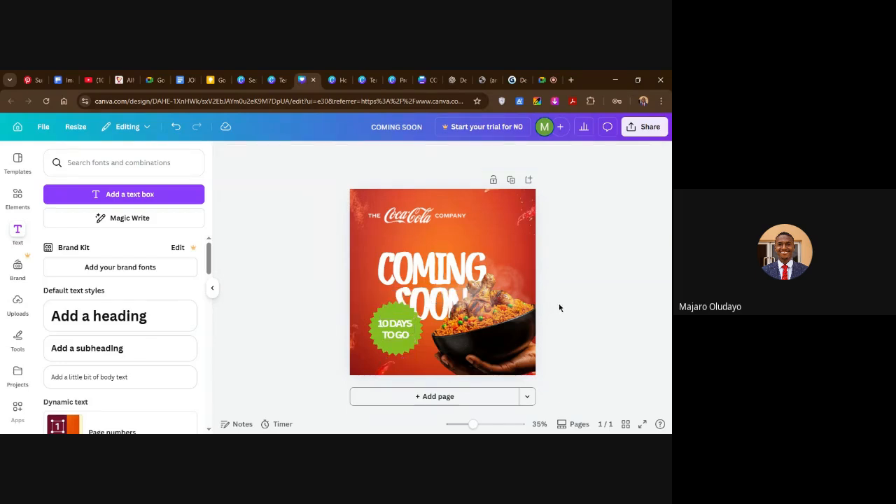
Loosen the letter spacing and slightly tighten the line spacing of the whole 10 DAYS TO GO text.
{"action": "left_click", "coordinate": [403, 333]}
{"action": "double_click", "coordinate": [403, 333]}
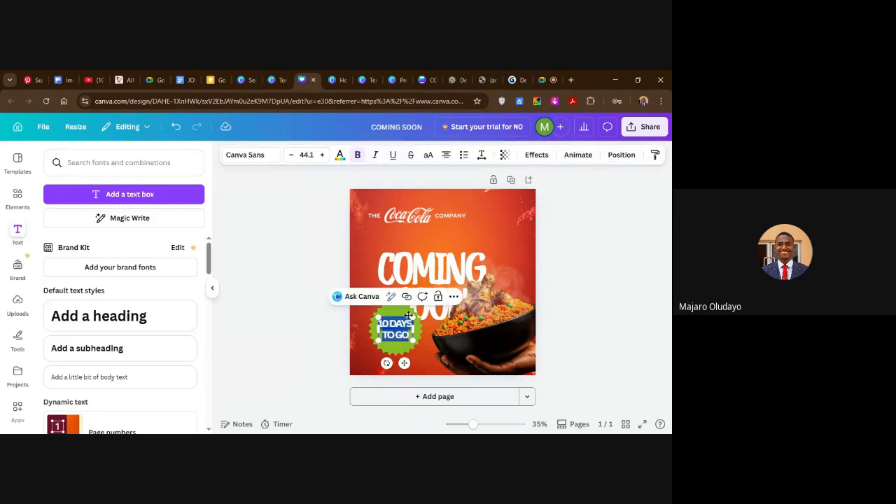
{"action": "left_click", "coordinate": [481, 156]}
{"action": "left_click_drag", "start_coordinate": [454, 238], "coordinate": [452, 237]}
{"action": "left_click_drag", "start_coordinate": [441, 196], "coordinate": [441, 197]}
{"action": "left_click", "coordinate": [558, 270]}
{"action": "left_click", "coordinate": [575, 265]}
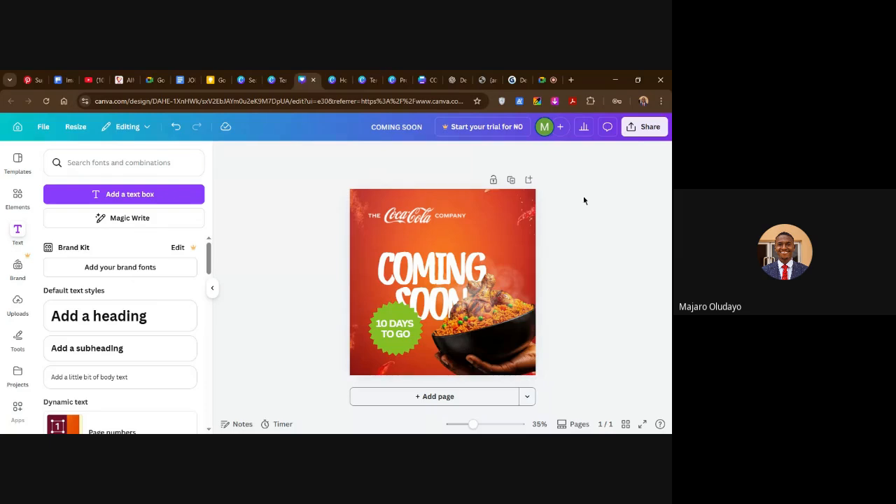
{"action": "left_click", "coordinate": [638, 136]}
{"action": "left_click", "coordinate": [326, 231]}
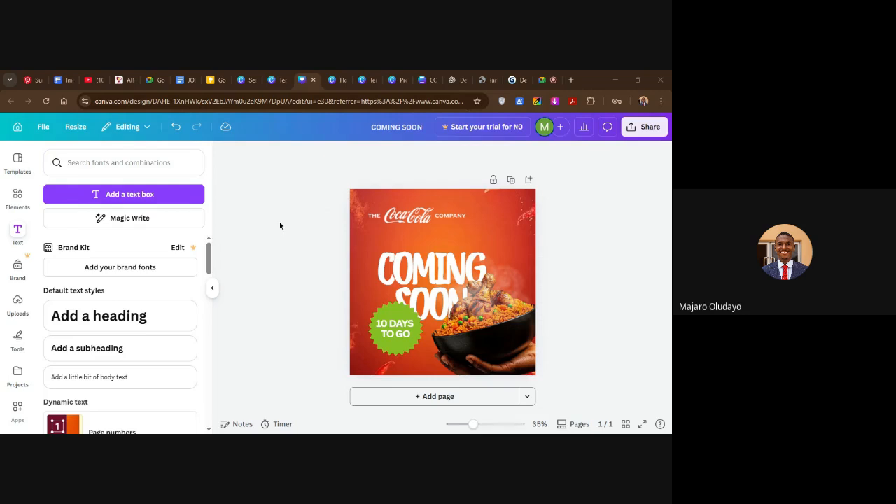
{"action": "left_click", "coordinate": [46, 130]}
{"action": "left_click", "coordinate": [75, 306]}
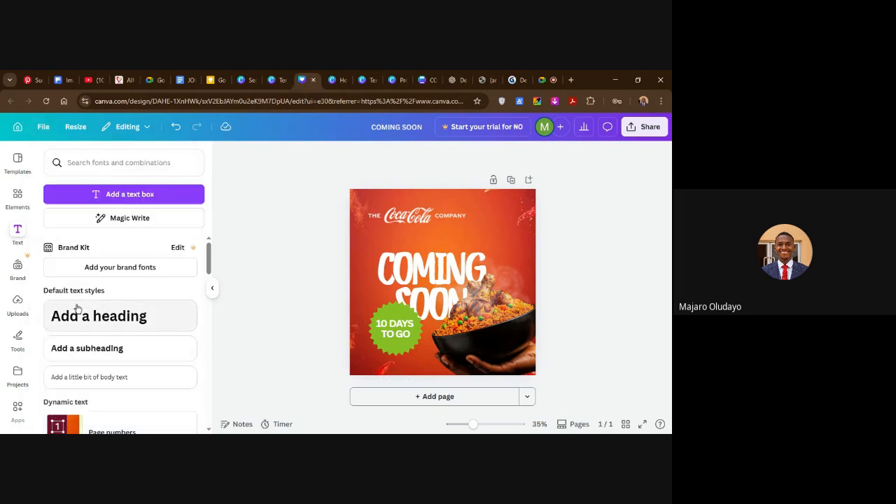
Download the COMING SOON flyer as a PNG at size 1 (1,080 × 1,080 px).
{"action": "left_click", "coordinate": [653, 132]}
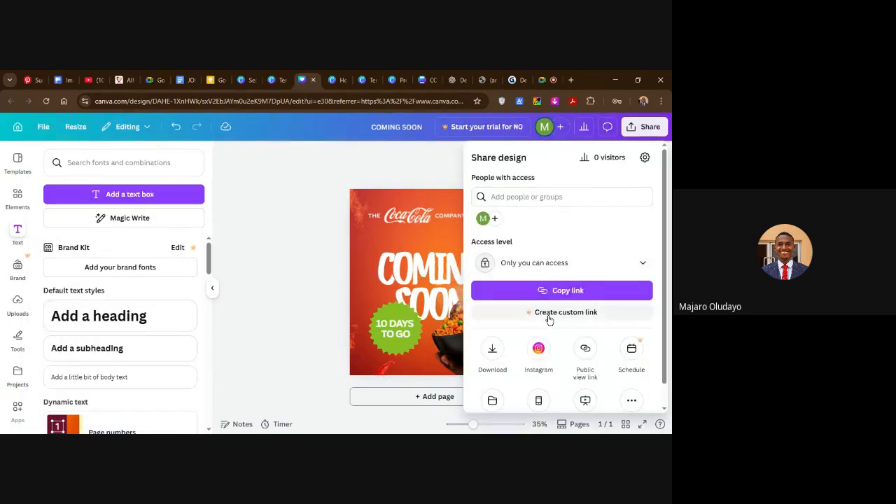
{"action": "scroll", "coordinate": [547, 322], "scroll_direction": "down", "scroll_amount": 1}
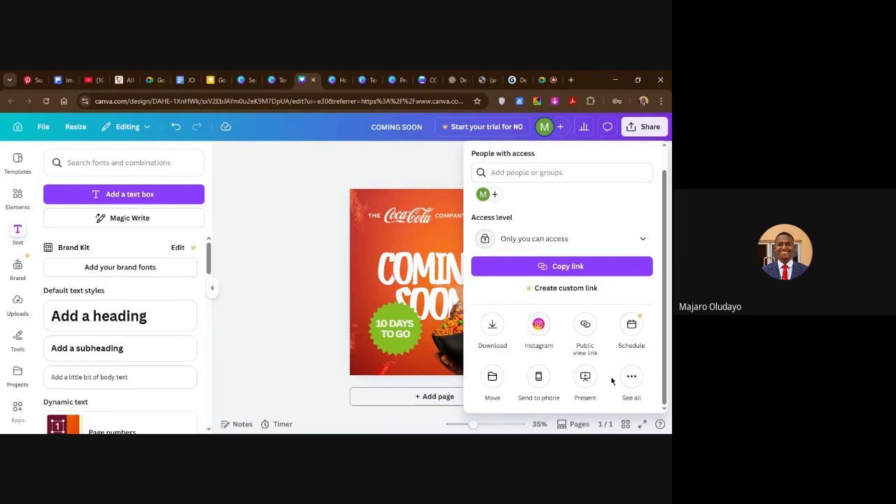
{"action": "left_click", "coordinate": [490, 330]}
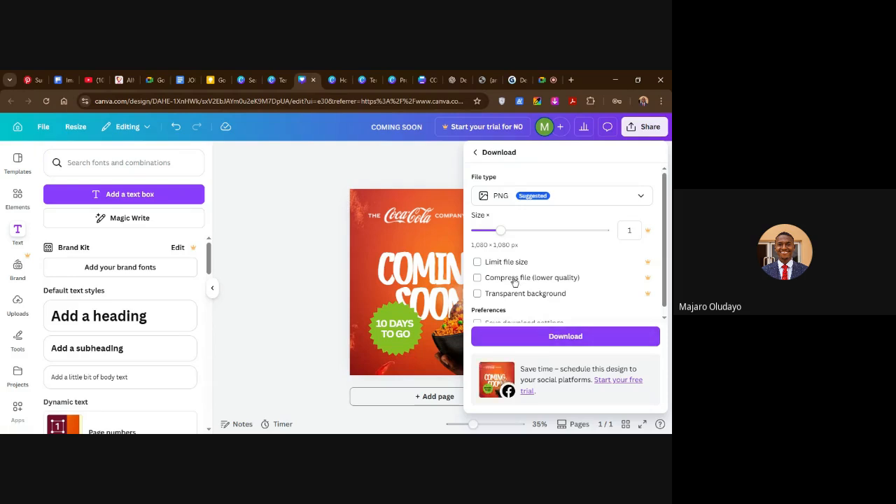
{"action": "scroll", "coordinate": [521, 273], "scroll_direction": "down", "scroll_amount": 1}
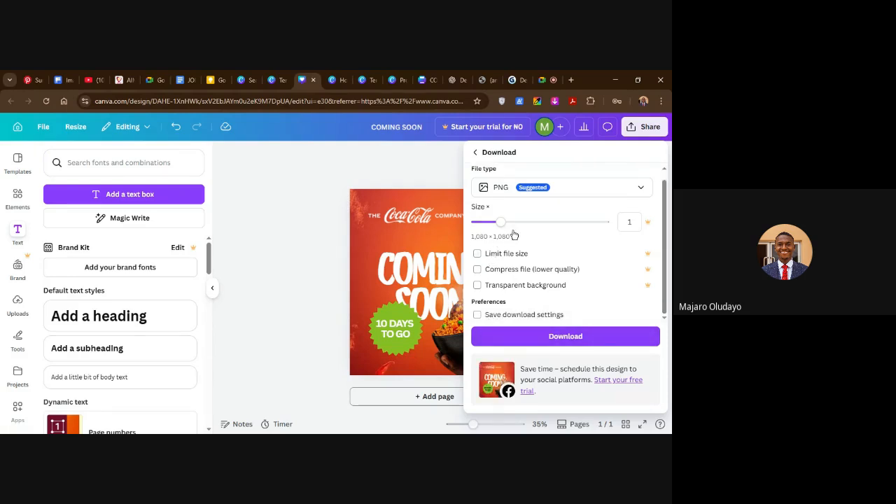
{"action": "scroll", "coordinate": [515, 238], "scroll_direction": "up", "scroll_amount": 1}
{"action": "left_click", "coordinate": [550, 201]}
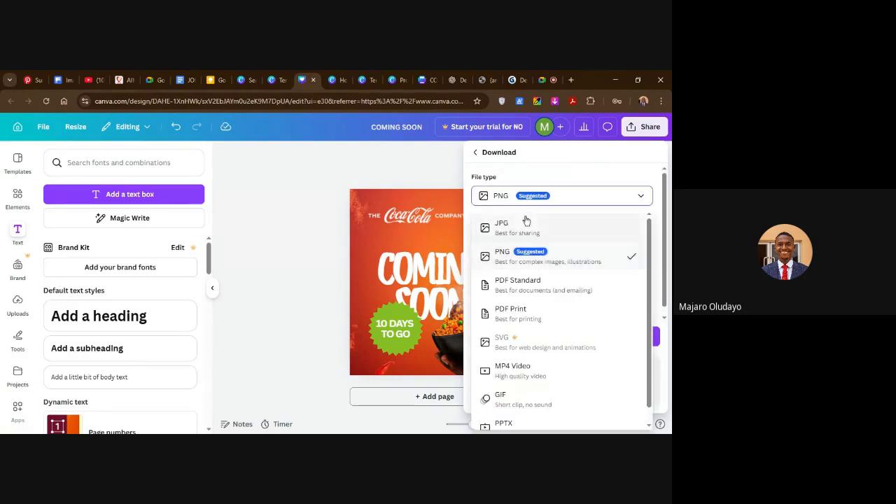
{"action": "scroll", "coordinate": [536, 375], "scroll_direction": "down", "scroll_amount": 1}
{"action": "scroll", "coordinate": [534, 357], "scroll_direction": "up", "scroll_amount": 1}
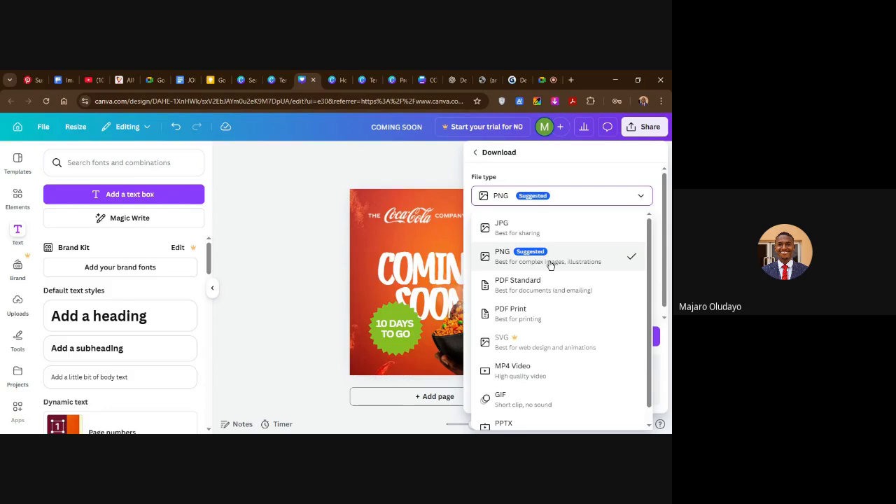
{"action": "left_click", "coordinate": [592, 175]}
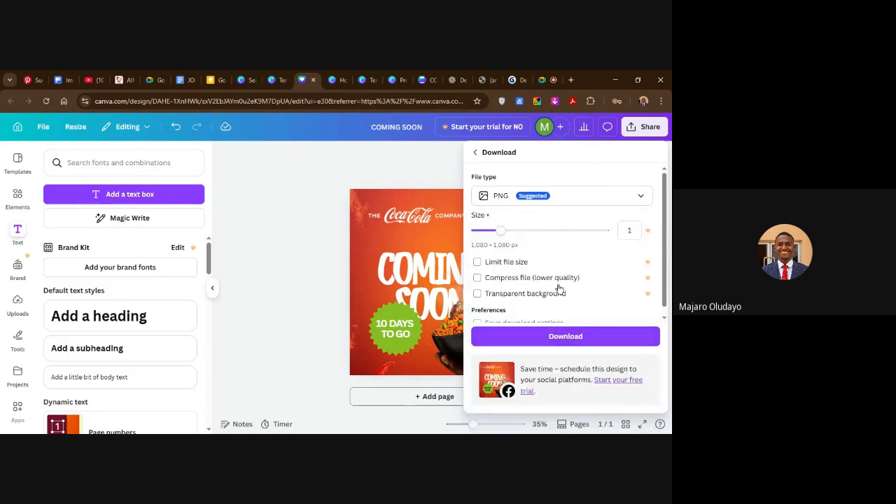
{"action": "scroll", "coordinate": [560, 288], "scroll_direction": "down", "scroll_amount": 1}
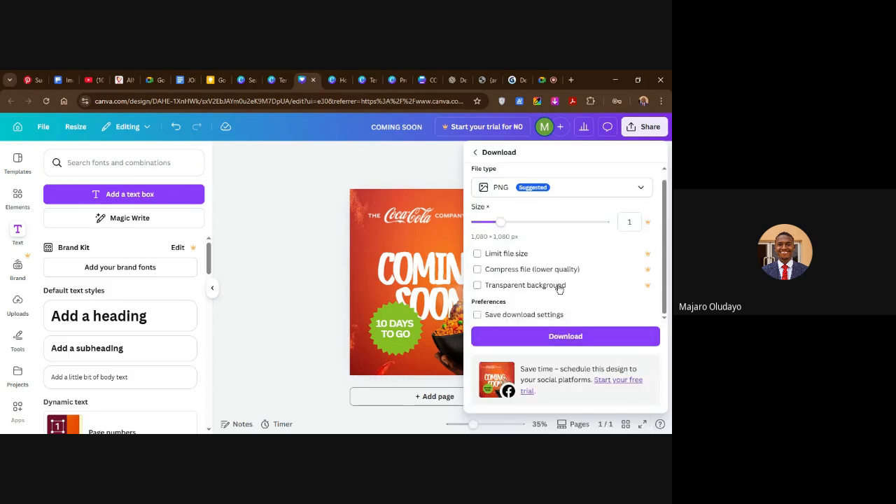
{"action": "left_click", "coordinate": [565, 337]}
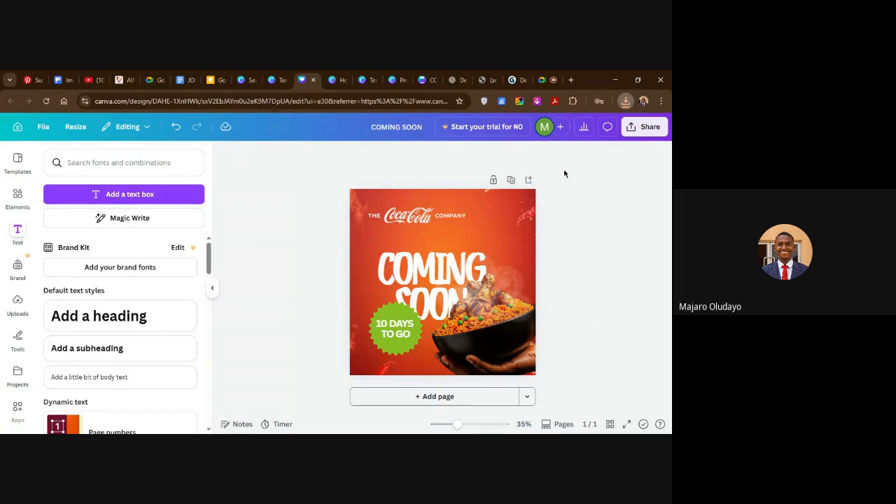
{"action": "left_click", "coordinate": [268, 434]}
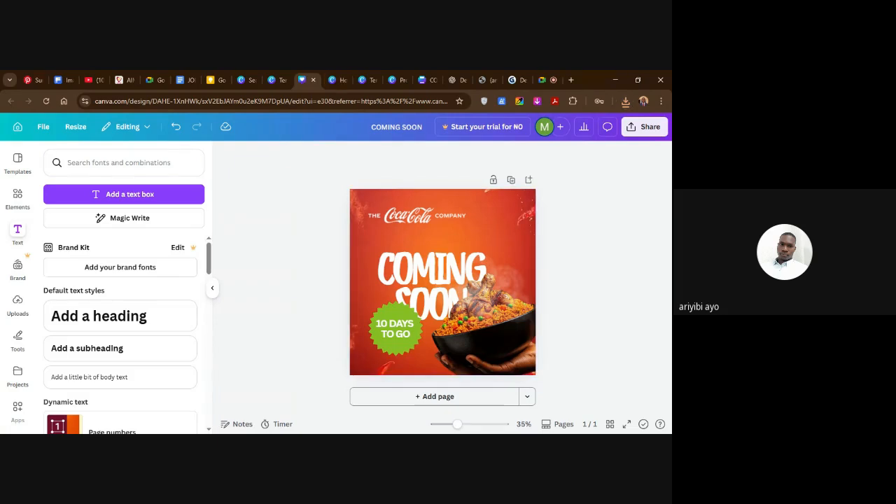
{"action": "left_click", "coordinate": [524, 225]}
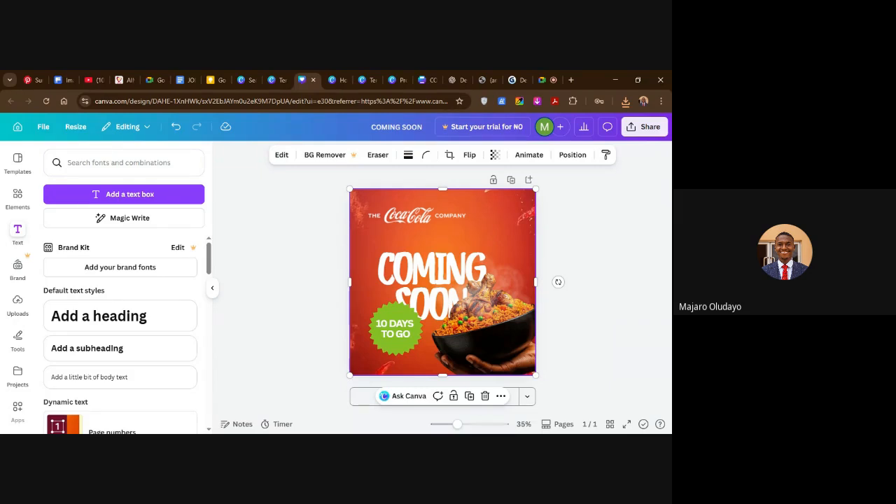
{"action": "left_click", "coordinate": [17, 305]}
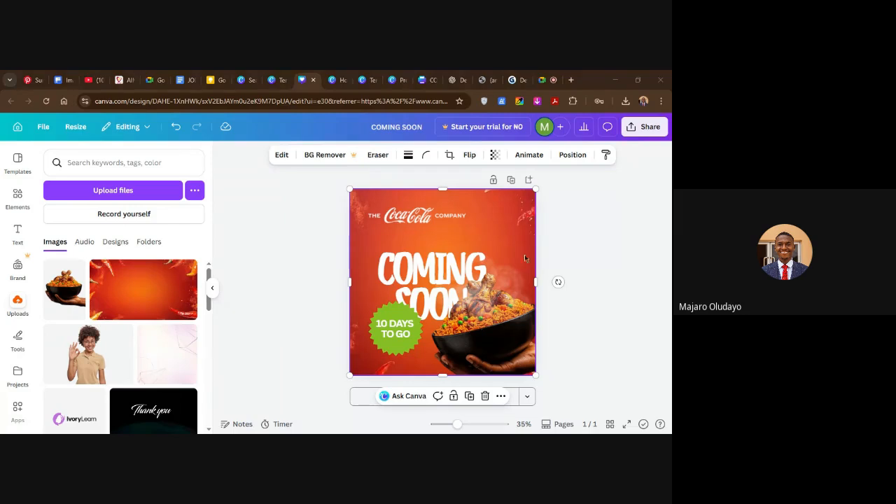
{"action": "left_click", "coordinate": [544, 82]}
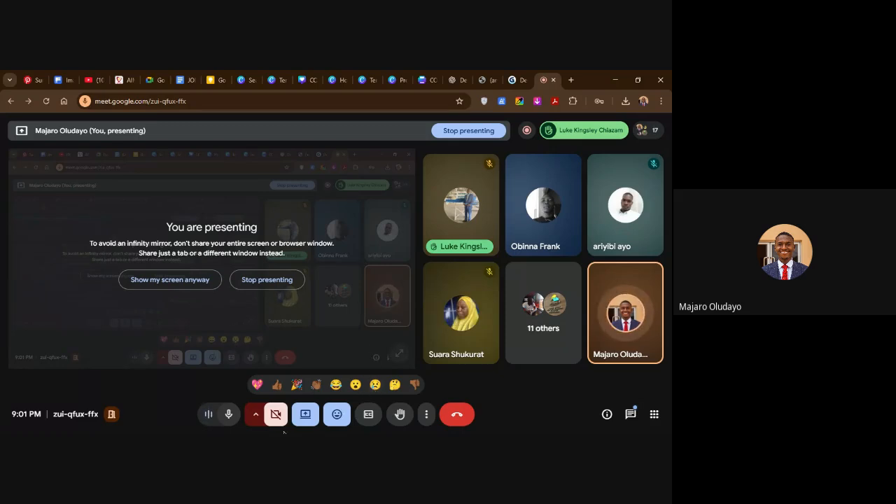
{"action": "left_click", "coordinate": [307, 80]}
{"action": "left_click", "coordinate": [611, 294]}
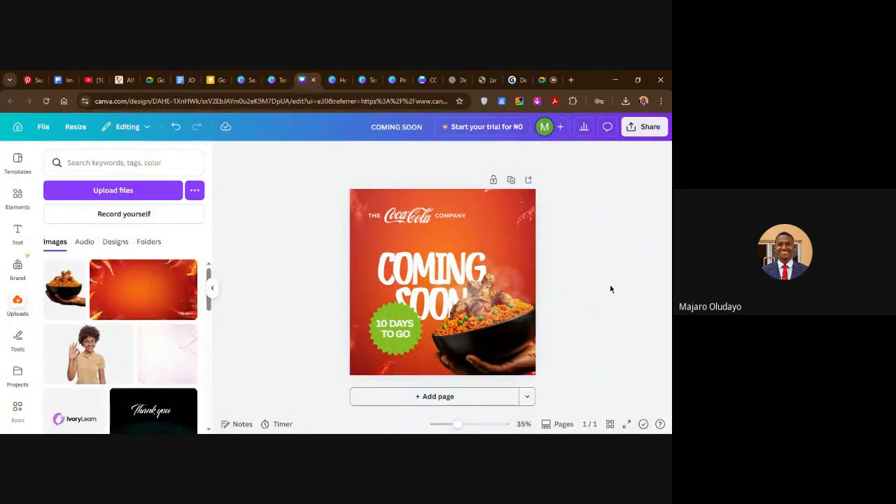
Set the flyer background image's transparency to 9.
{"action": "left_click", "coordinate": [480, 214]}
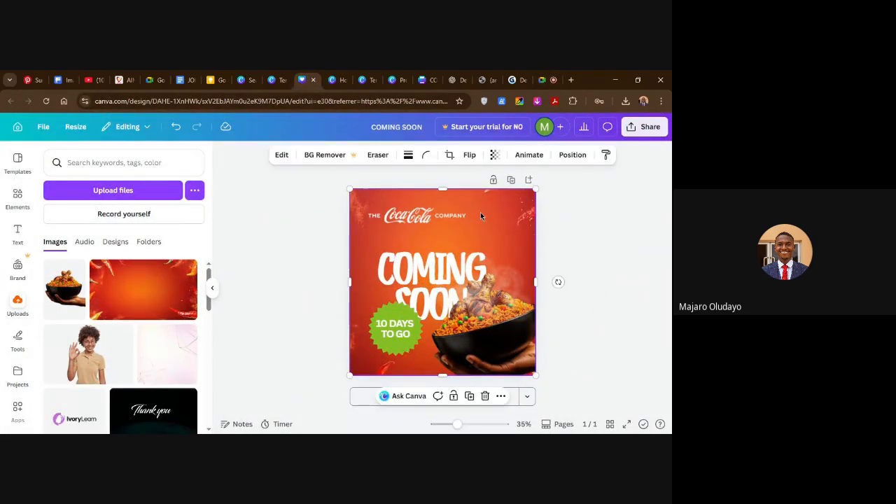
{"action": "left_click", "coordinate": [493, 155]}
{"action": "left_click_drag", "start_coordinate": [475, 199], "coordinate": [451, 201]}
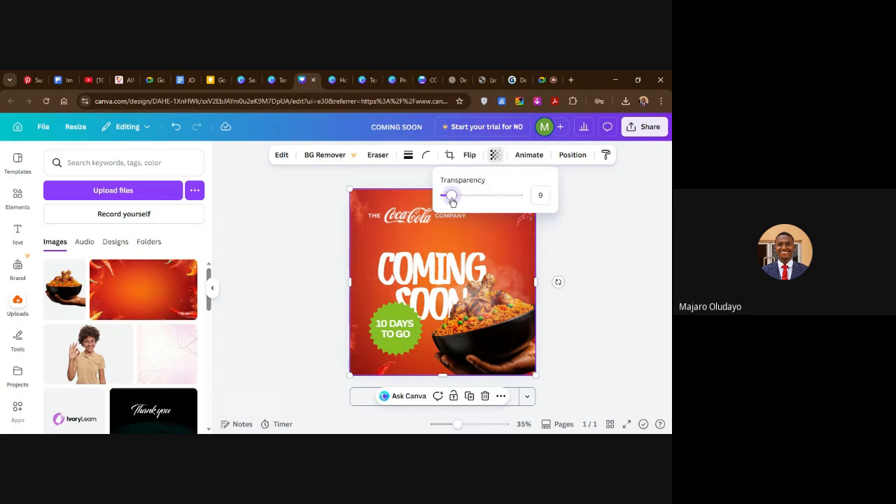
{"action": "left_click", "coordinate": [596, 247]}
{"action": "left_click", "coordinate": [608, 259]}
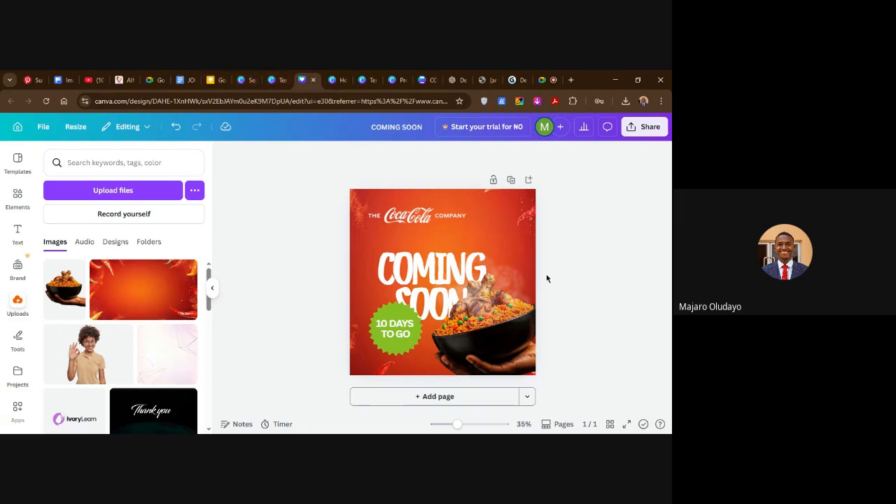
Switch to the Google Meet call, send clapping-hands reactions and stop presenting the screen.
{"action": "left_click", "coordinate": [545, 80]}
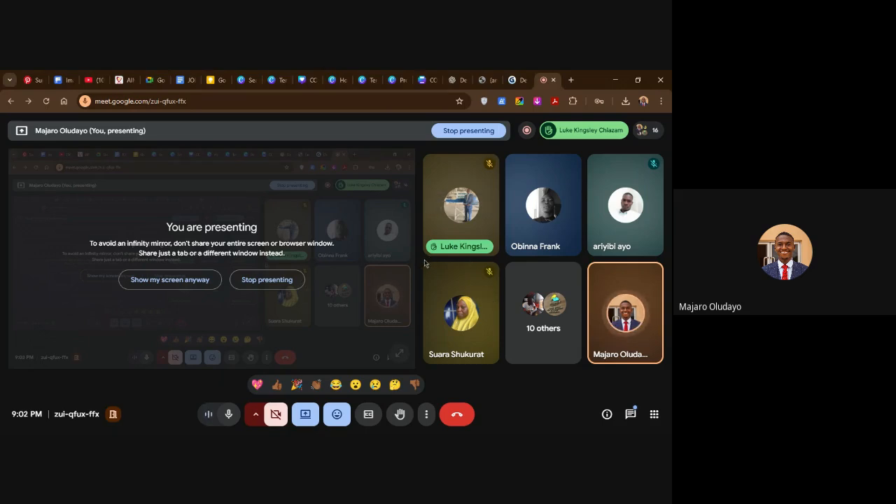
{"action": "left_click", "coordinate": [337, 385]}
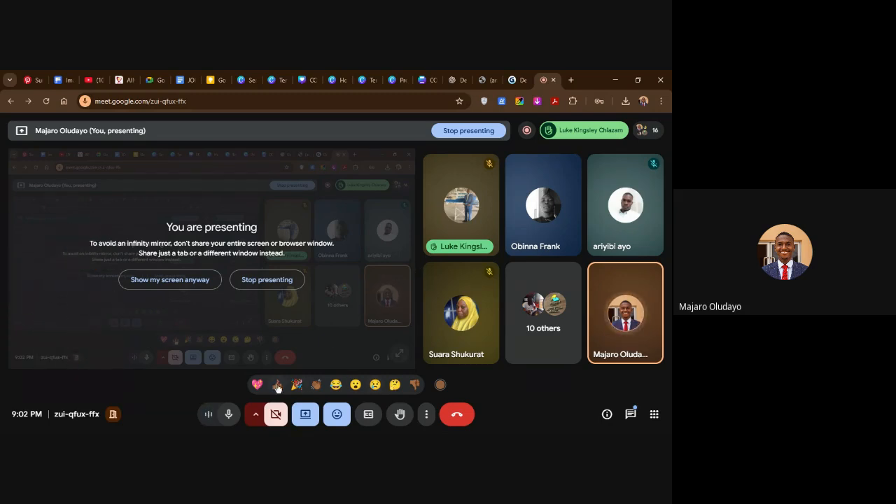
{"action": "triple_click", "coordinate": [317, 386]}
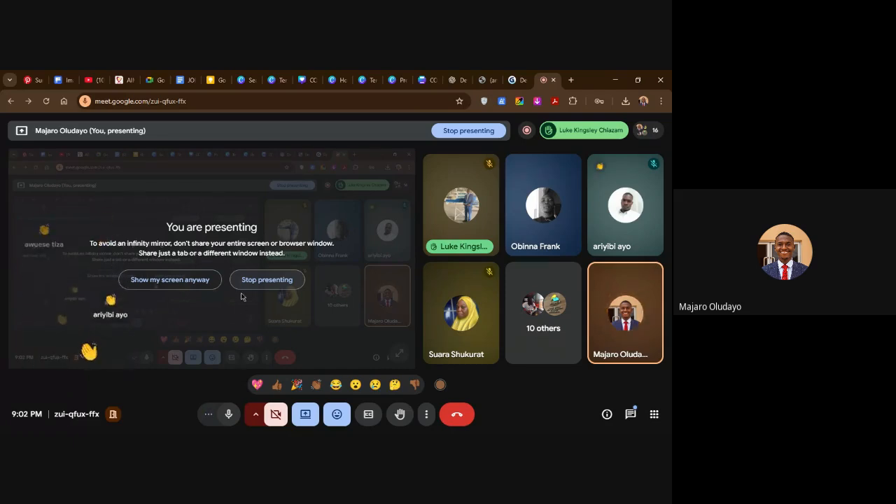
{"action": "left_click", "coordinate": [253, 280]}
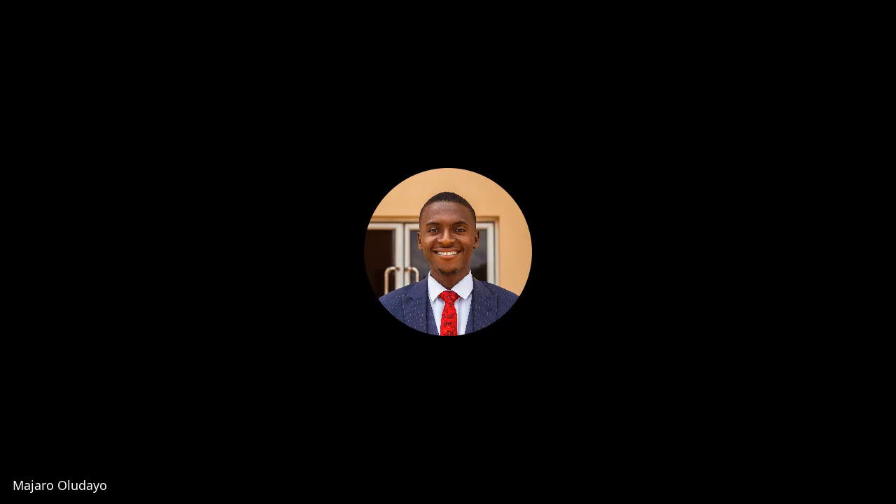